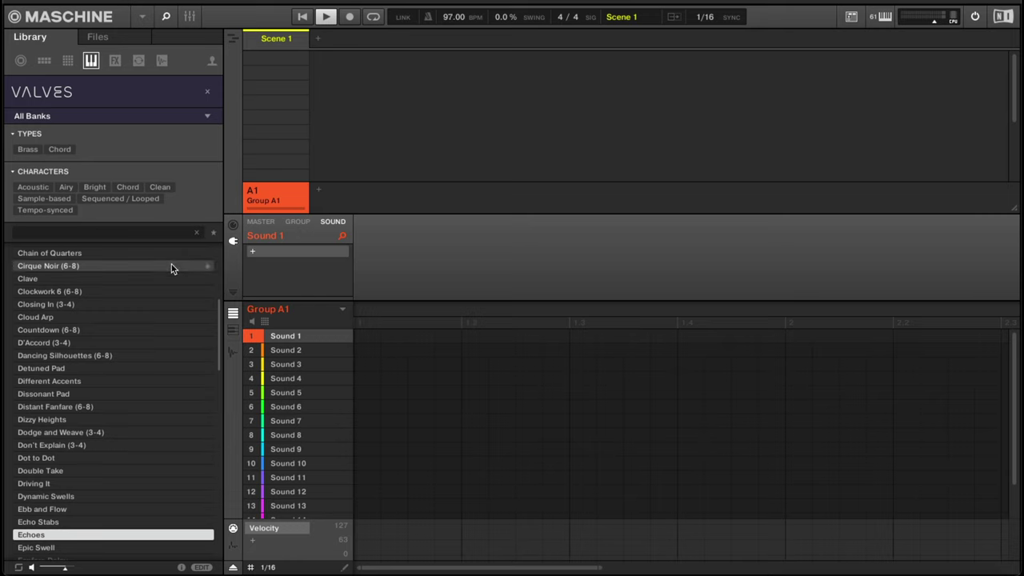
Preview Valves presets from Bent Steel through Bimjoy, Bouncing Blue, Calm Drone and Calm Waltz (3-4).
{"action": "scroll", "coordinate": [151, 267], "scroll_direction": "down", "scroll_amount": 1}
{"action": "scroll", "coordinate": [150, 265], "scroll_direction": "up", "scroll_amount": 9}
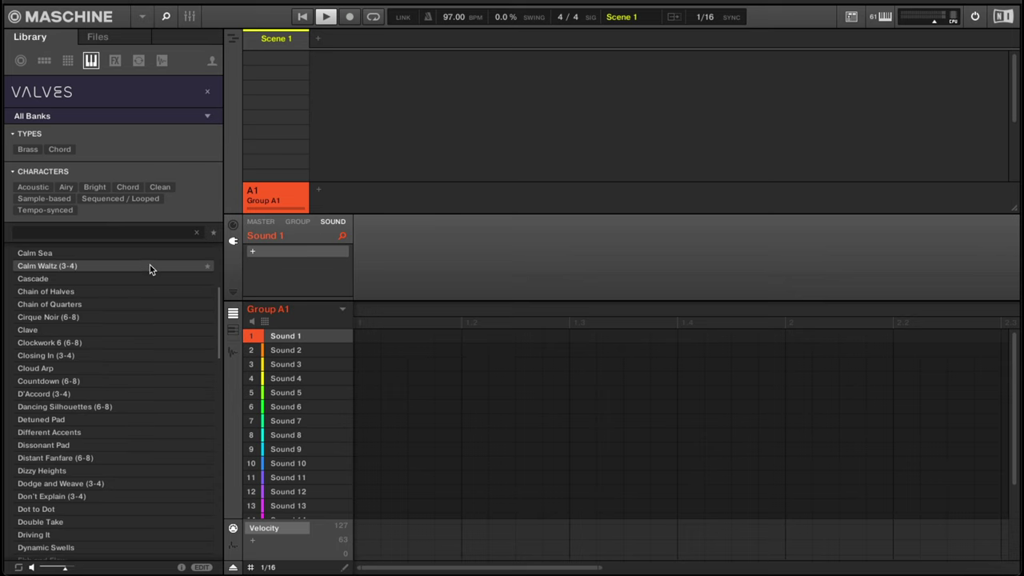
{"action": "scroll", "coordinate": [150, 267], "scroll_direction": "up", "scroll_amount": 1}
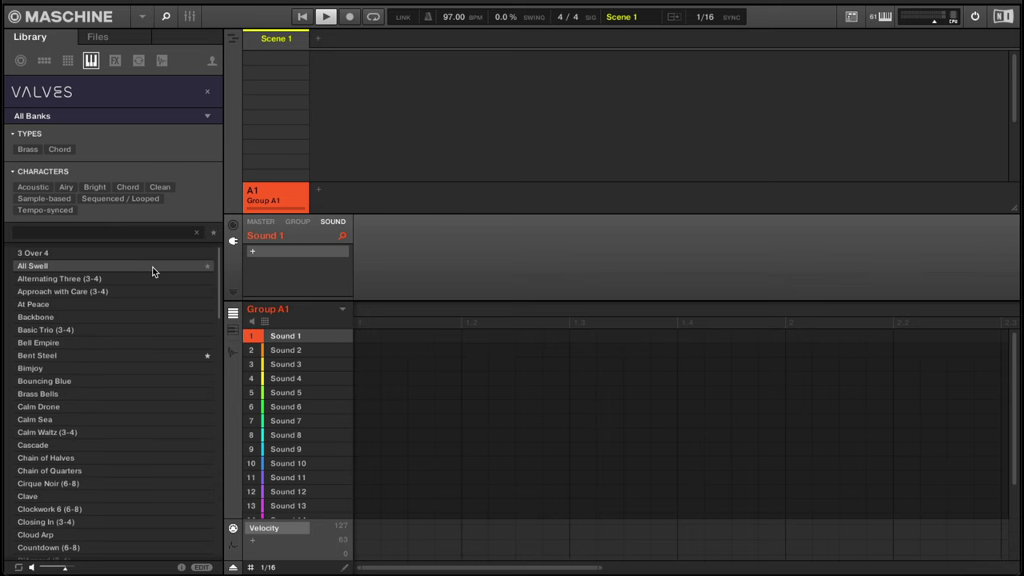
{"action": "left_click", "coordinate": [161, 361]}
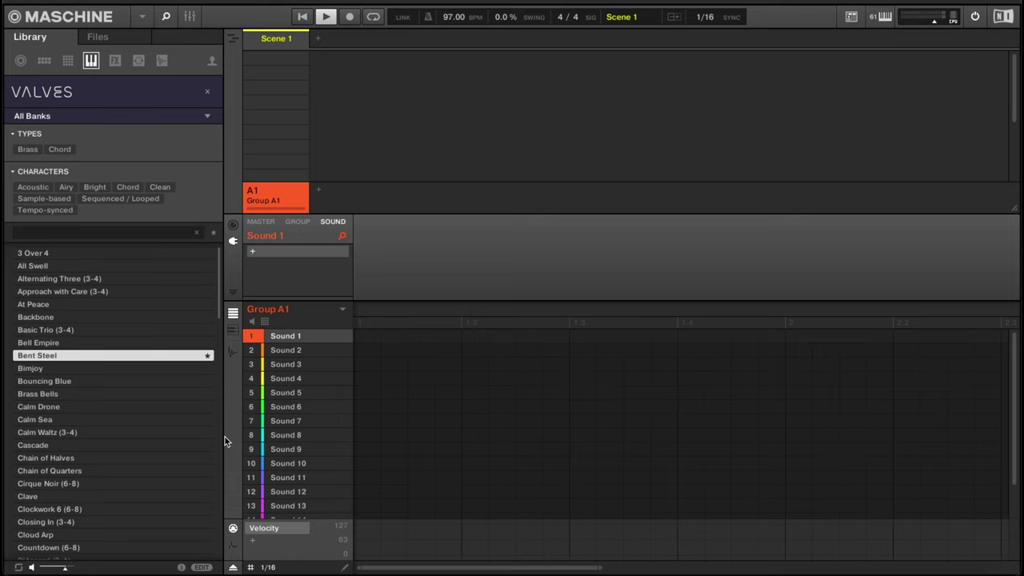
{"action": "left_click", "coordinate": [174, 368]}
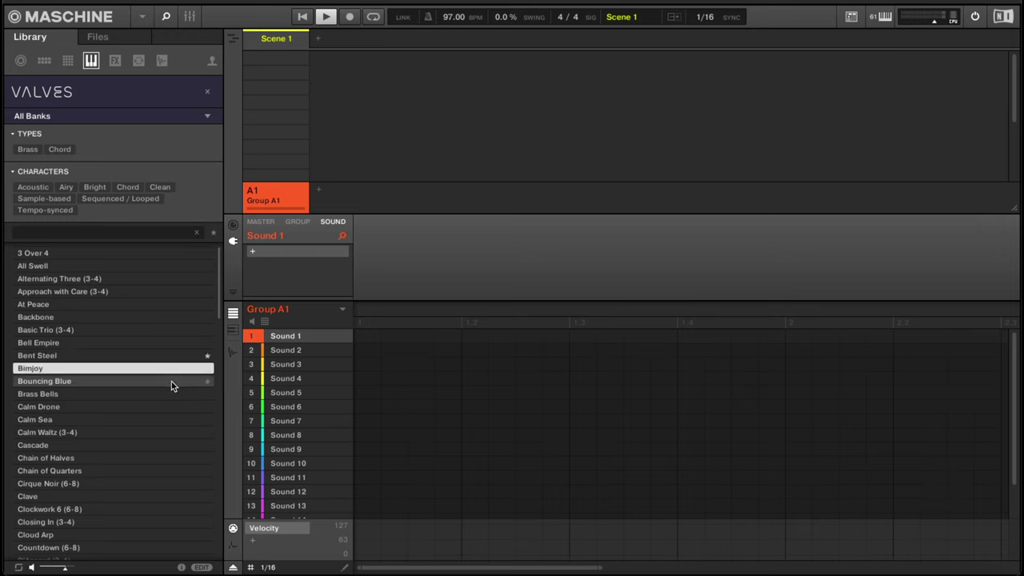
{"action": "left_click", "coordinate": [170, 382]}
{"action": "left_click", "coordinate": [160, 406]}
{"action": "left_click", "coordinate": [147, 432]}
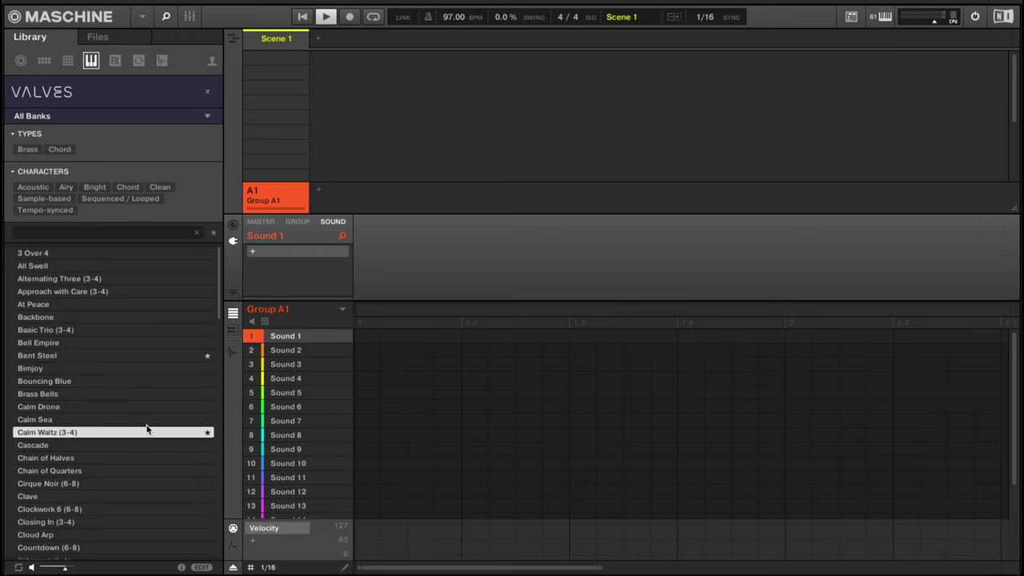
Load the Calm Sea preset on Sound 1 and place its open Valves instrument window clear of the preset list.
{"action": "left_click", "coordinate": [146, 419]}
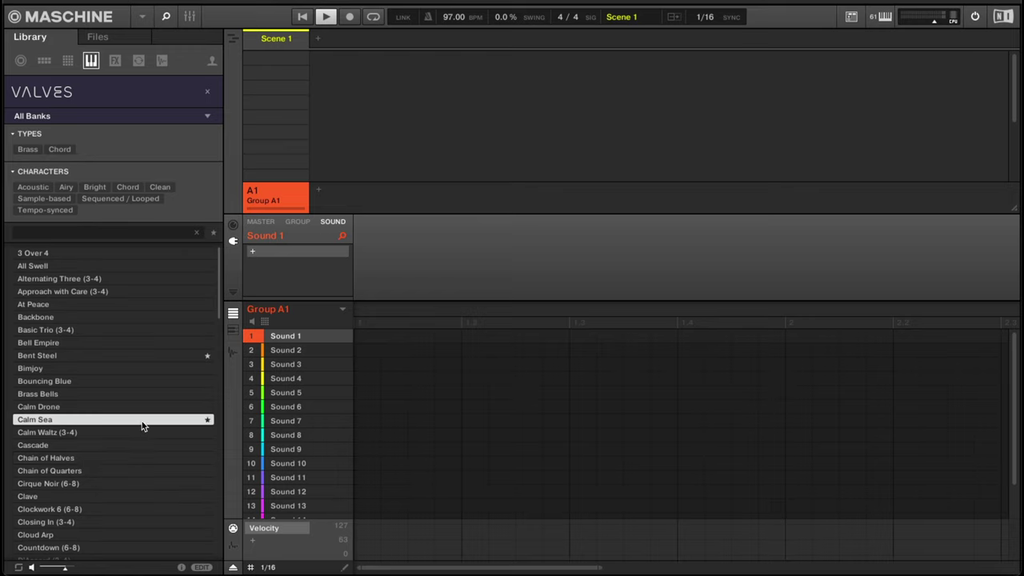
{"action": "double_click", "coordinate": [142, 426]}
{"action": "left_click", "coordinate": [306, 255]}
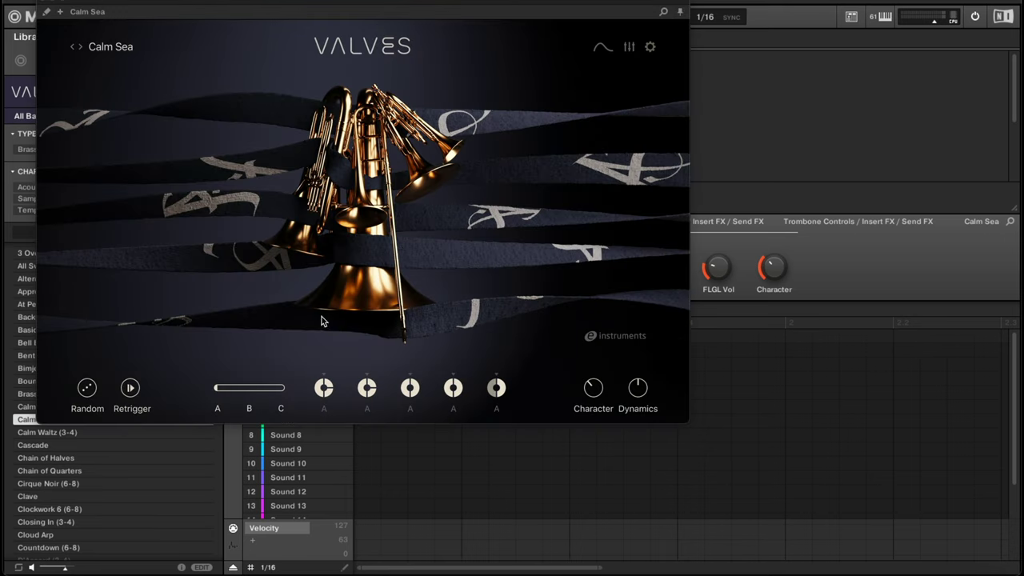
{"action": "left_click_drag", "start_coordinate": [428, 7], "coordinate": [609, 72]}
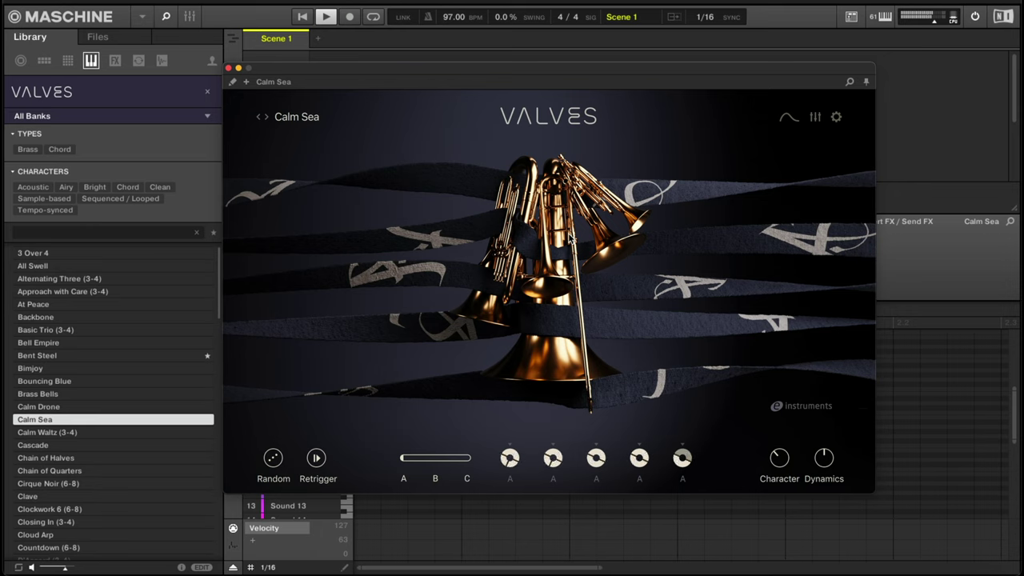
Record two sustained three-note chords with Calm Sea into a four-bar pattern, then stop playback.
{"action": "key", "text": "ctrl+space"}
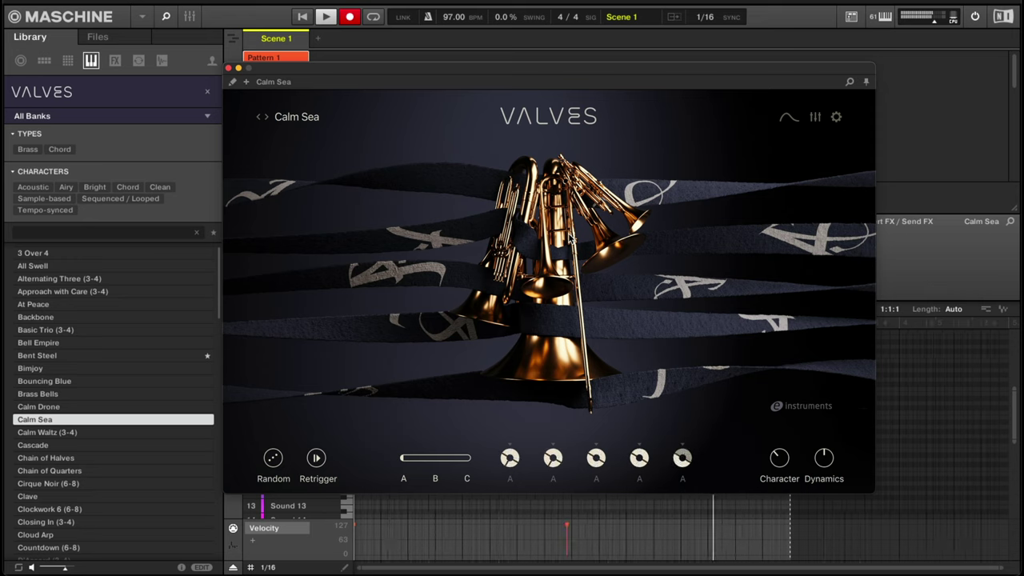
{"action": "key", "text": "r"}
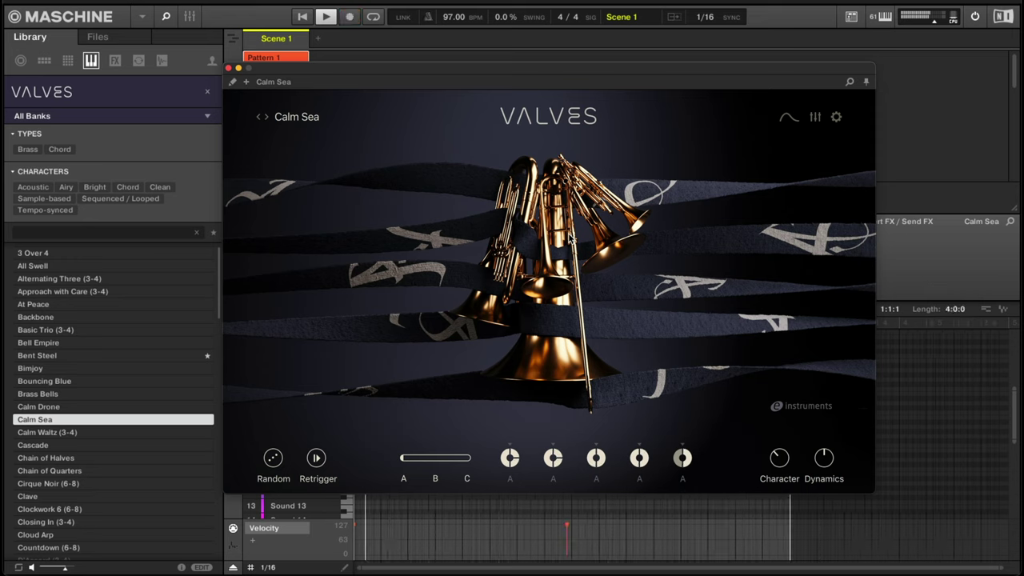
{"action": "left_click", "coordinate": [328, 17]}
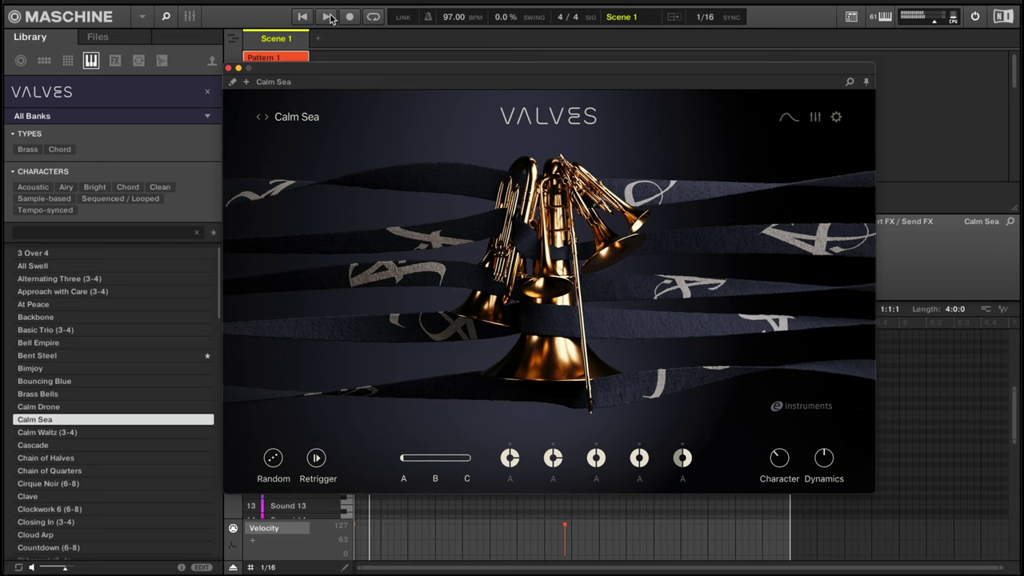
Close the instrument window and shift the second chord's three notes in Pattern 1 to start on bar 3.
{"action": "left_click", "coordinate": [229, 69]}
{"action": "left_click_drag", "start_coordinate": [574, 356], "coordinate": [779, 450]}
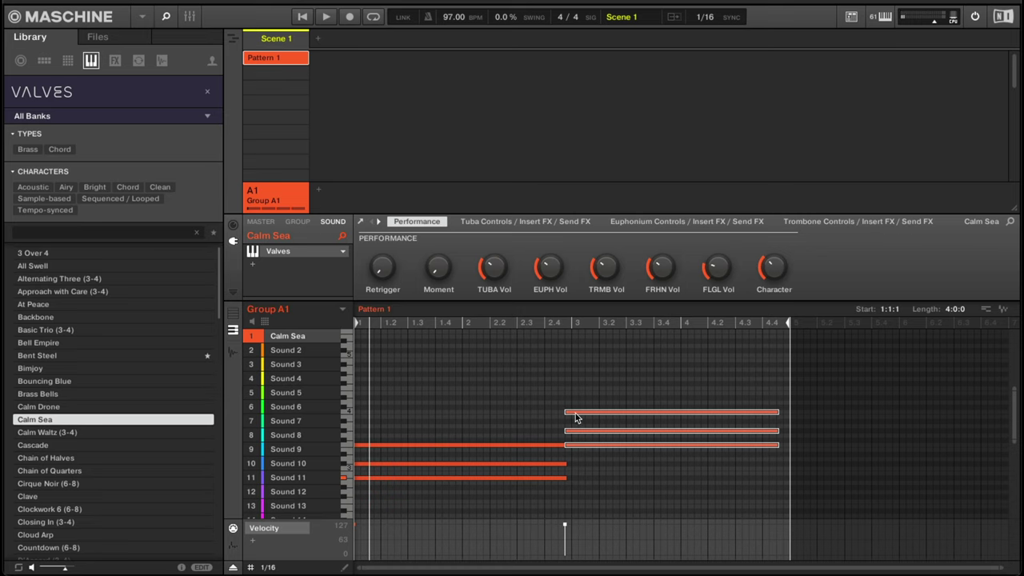
{"action": "left_click_drag", "start_coordinate": [574, 418], "coordinate": [581, 417]}
{"action": "left_click", "coordinate": [461, 371]}
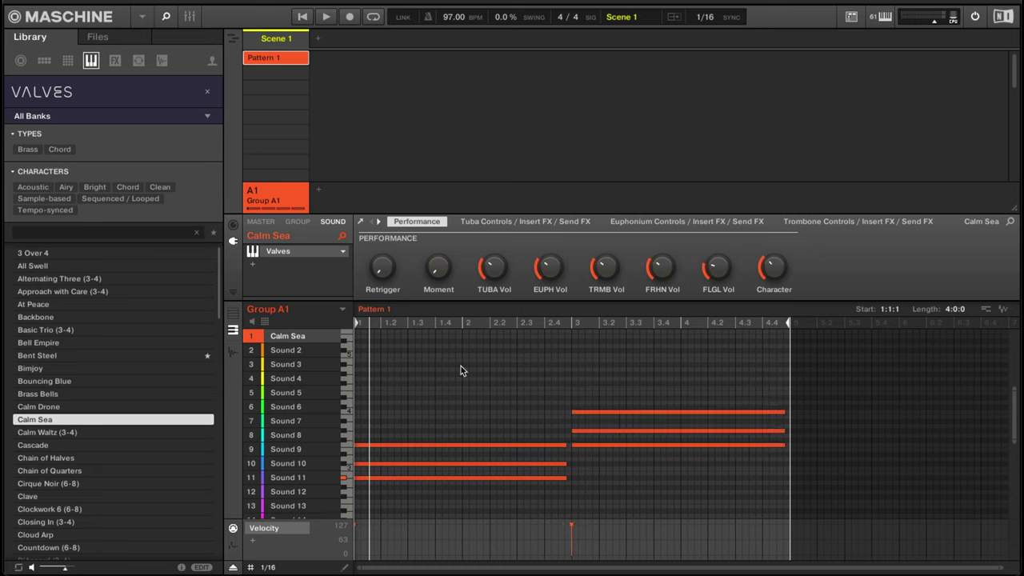
During pattern playback, raise Calm Sea's Character and Moment slider past B in the Valves window, and show its envelope patterns.
{"action": "key", "text": "space"}
{"action": "left_click", "coordinate": [294, 252]}
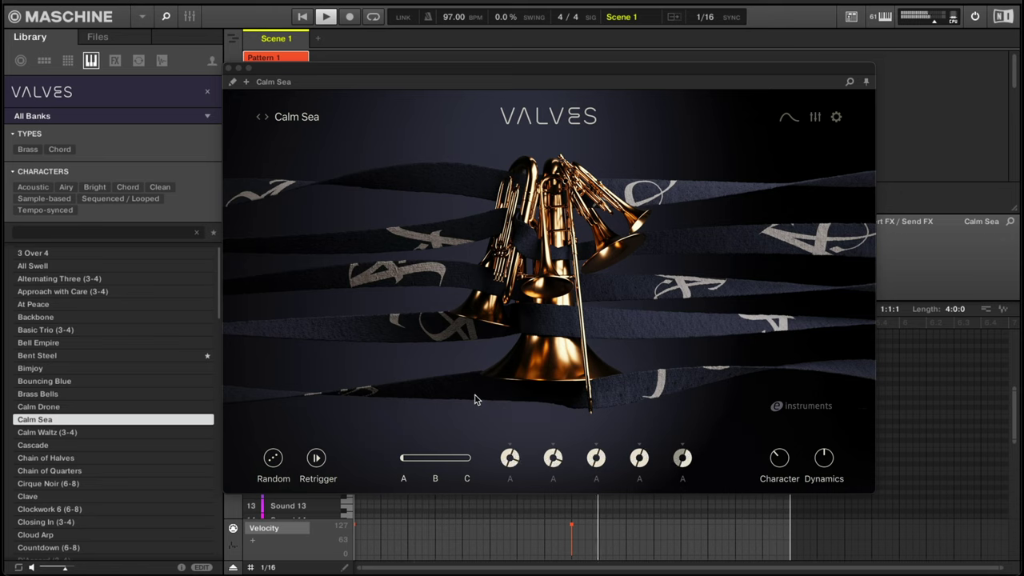
{"action": "left_click_drag", "start_coordinate": [780, 460], "coordinate": [773, 441]}
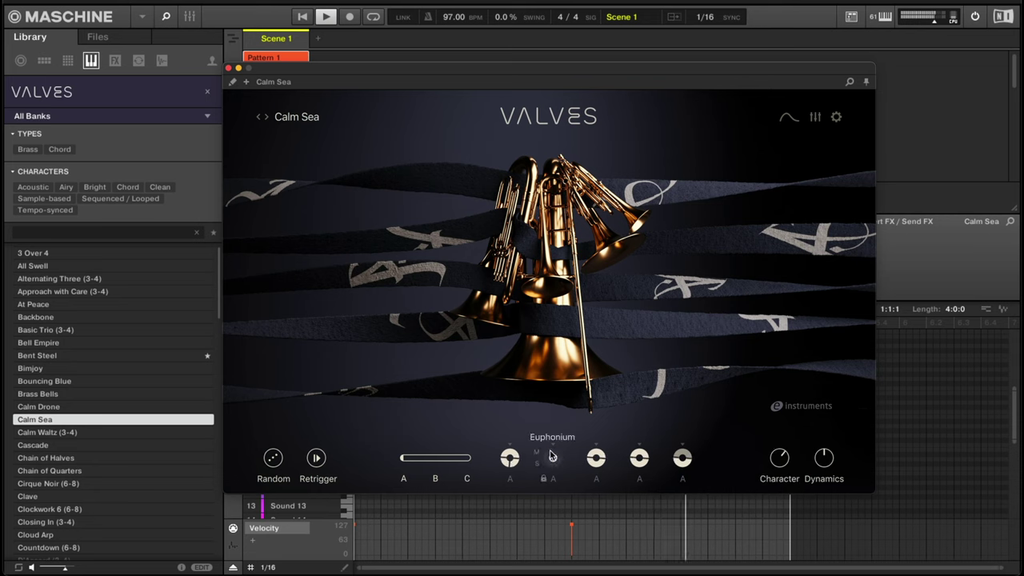
{"action": "left_click_drag", "start_coordinate": [407, 461], "coordinate": [449, 464]}
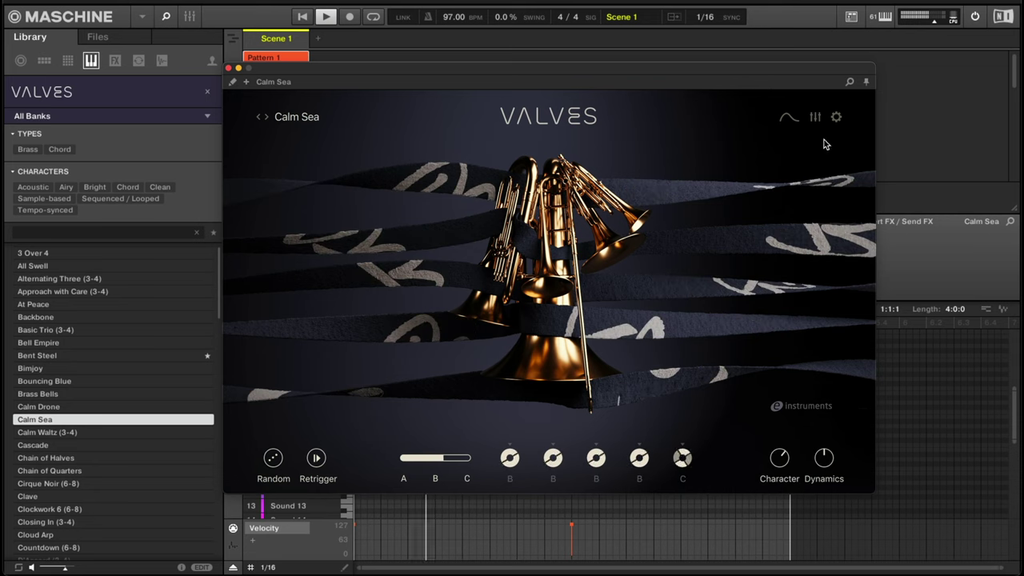
{"action": "left_click", "coordinate": [788, 117]}
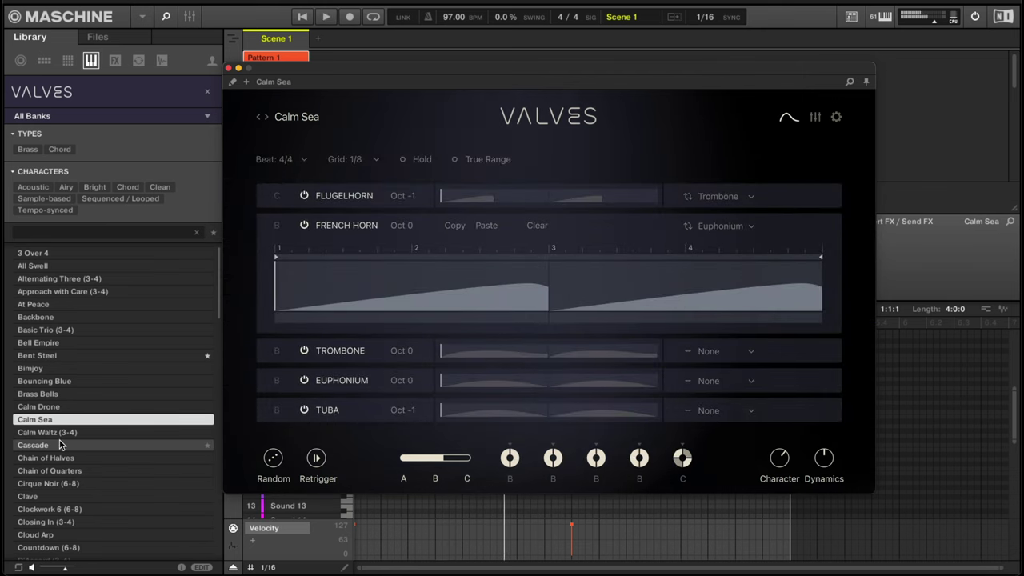
Replace the sound's preset with Cirque Noir (6-8) and play the recorded pattern with it.
{"action": "left_click", "coordinate": [56, 382]}
{"action": "left_click", "coordinate": [58, 484]}
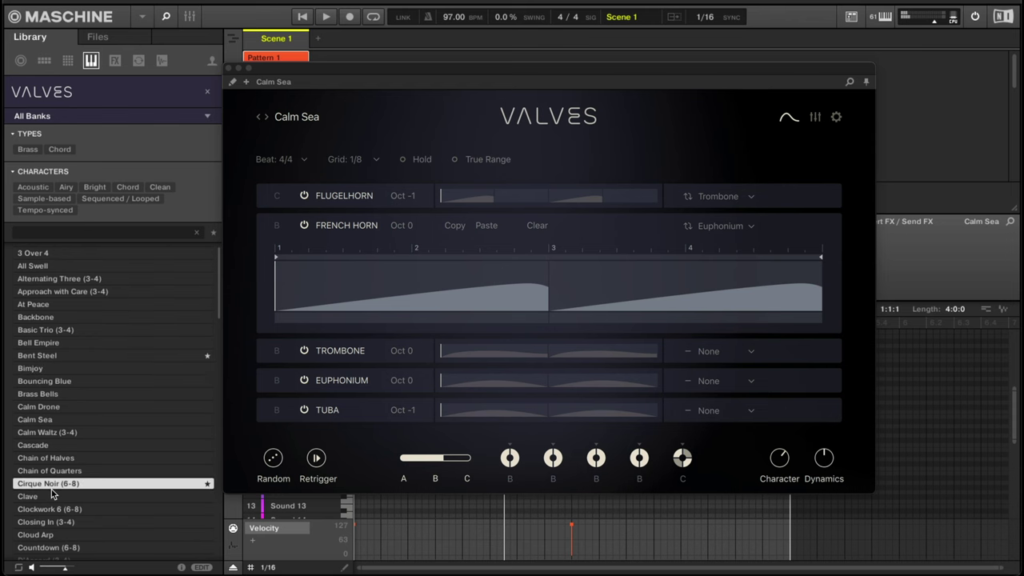
{"action": "key", "text": "space"}
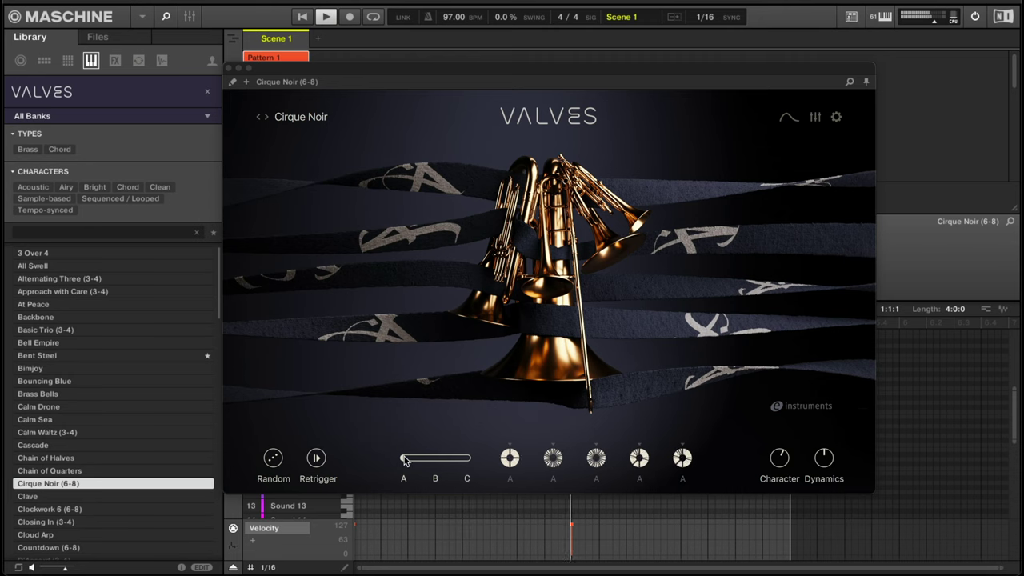
Raise Cirque Noir's Moment slider slightly above A and view its envelope patterns, closing the instrument and stopping playback when done.
{"action": "left_click_drag", "start_coordinate": [405, 461], "coordinate": [449, 446]}
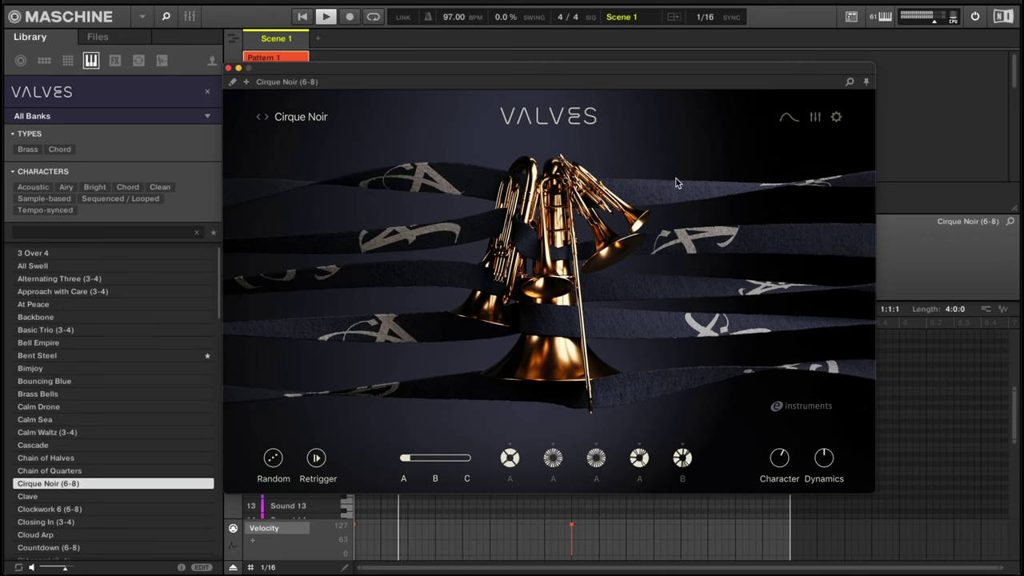
{"action": "left_click", "coordinate": [787, 118]}
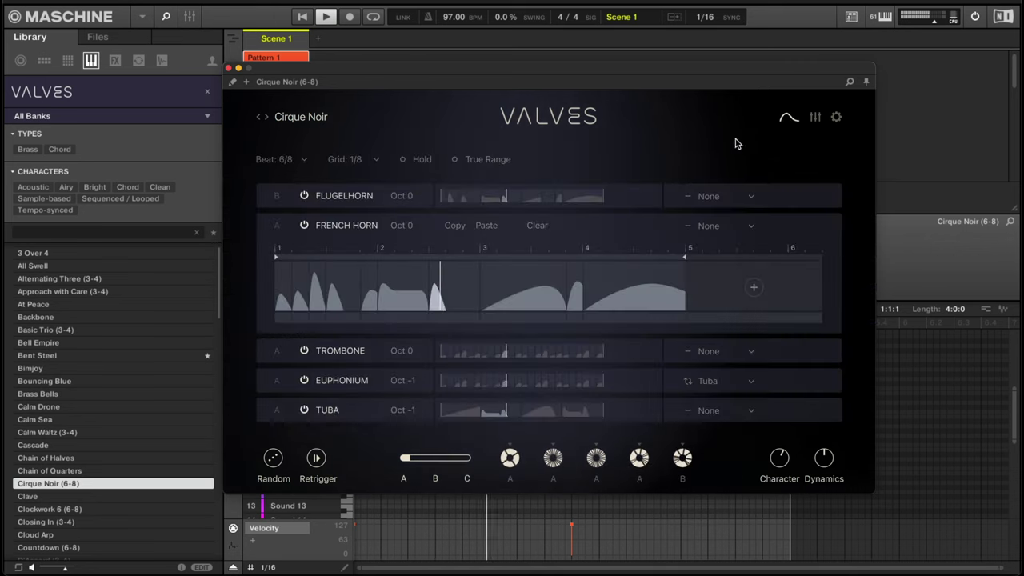
{"action": "left_click", "coordinate": [236, 68]}
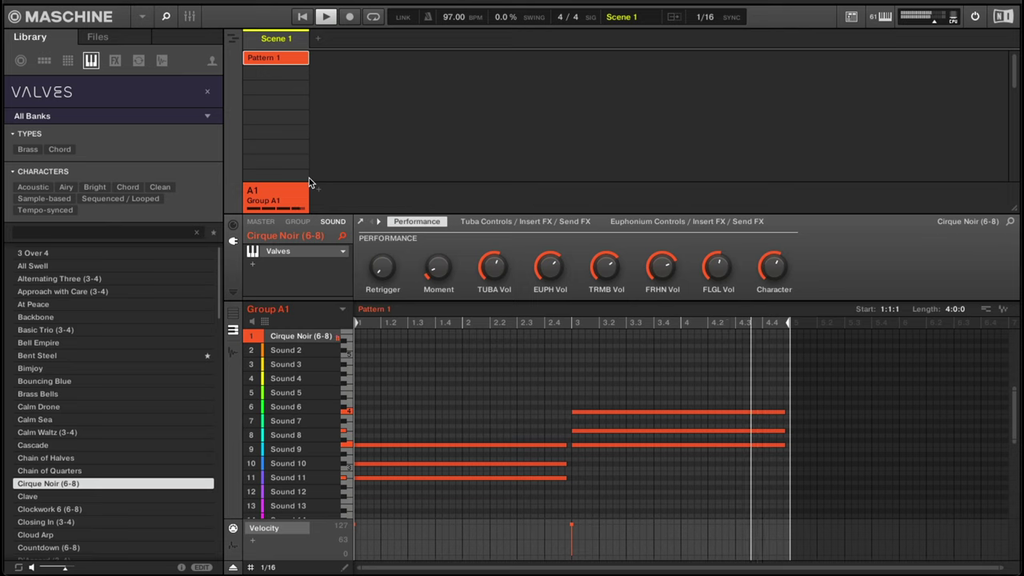
{"action": "key", "text": "space"}
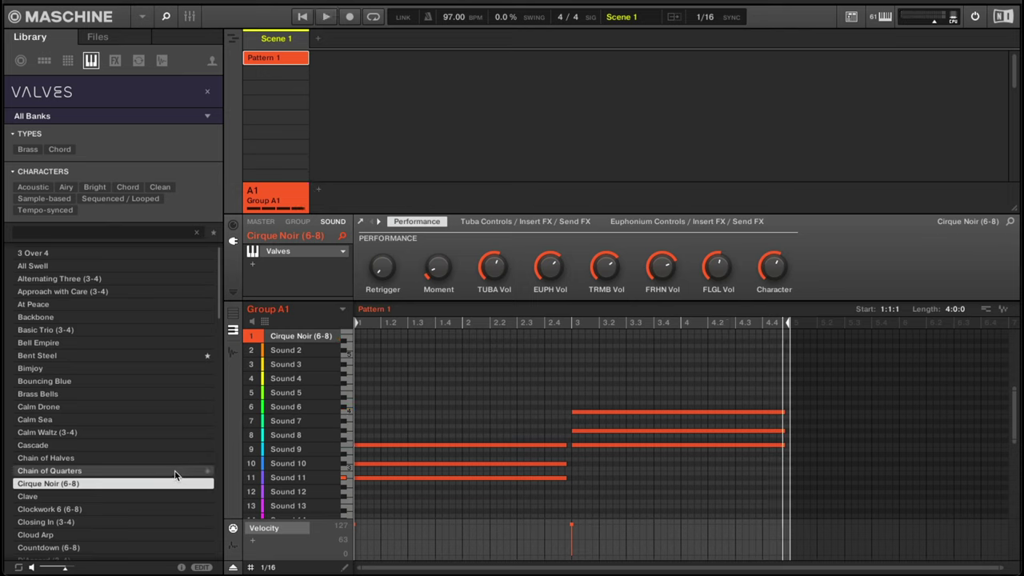
Preview the Chain of Quarters, Chain of Halves, Countdown (6-8), Cloud Arp and Closing In (3-4) presets.
{"action": "left_click", "coordinate": [172, 472]}
{"action": "left_click", "coordinate": [171, 461]}
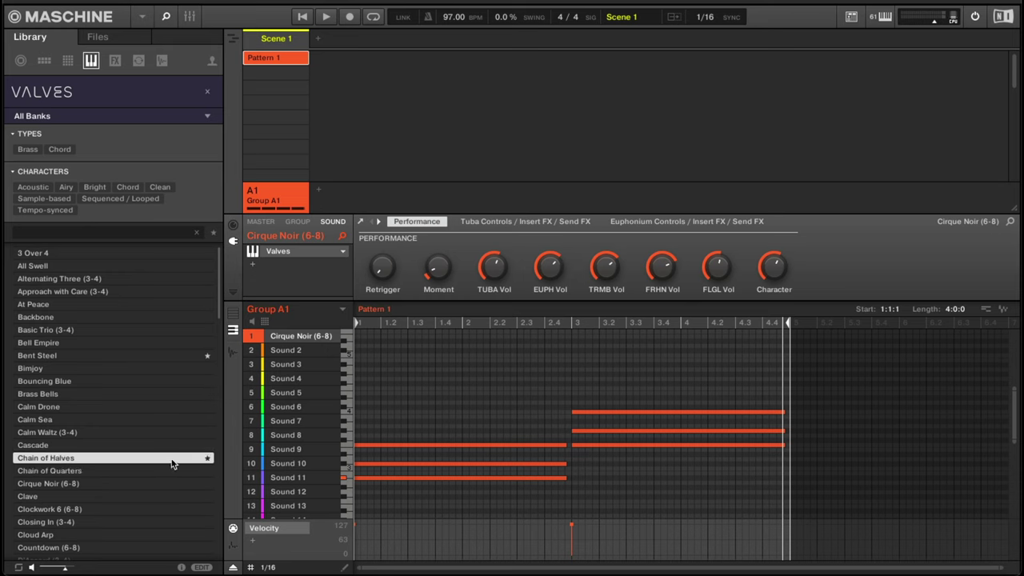
{"action": "left_click", "coordinate": [165, 548]}
{"action": "left_click", "coordinate": [148, 534]}
{"action": "left_click", "coordinate": [136, 522]}
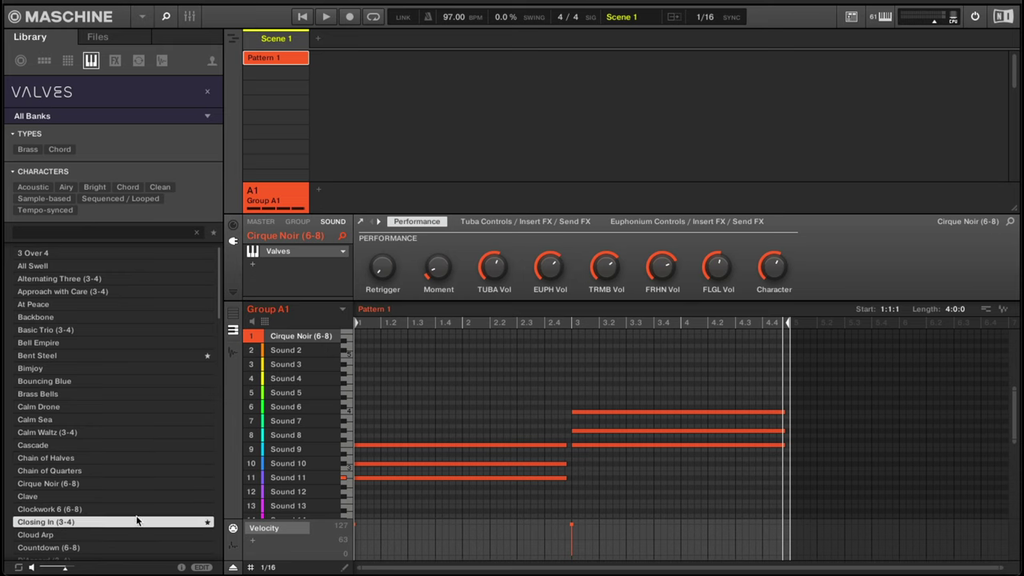
Preview the presets Dancing Silhouettes (6-8), Dissonant Pad, Distant Fanfare (6-8), Dodge and Weave (3-4) and Don't Explain (3-4).
{"action": "scroll", "coordinate": [137, 516], "scroll_direction": "down", "scroll_amount": 5}
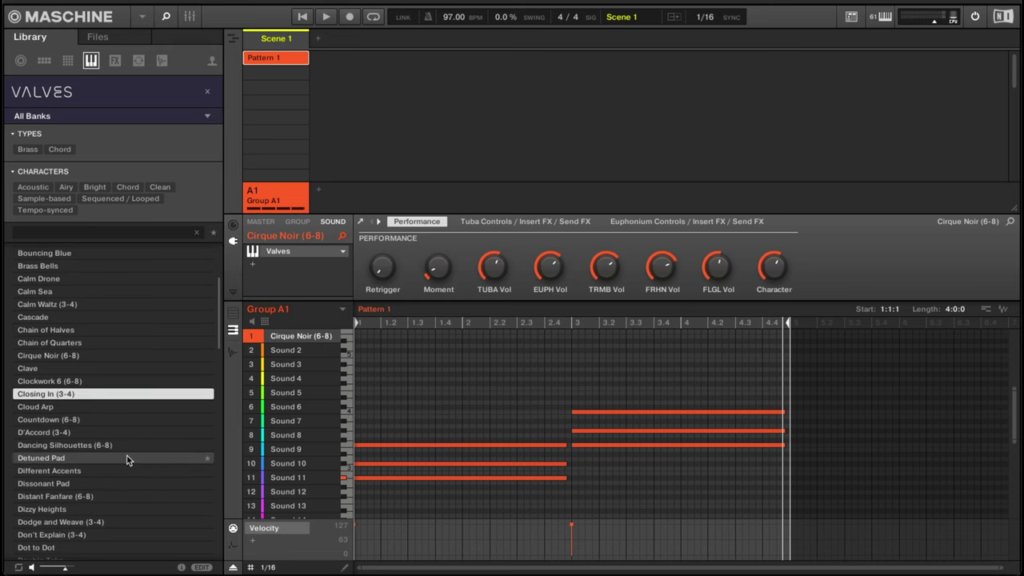
{"action": "left_click", "coordinate": [125, 446]}
{"action": "left_click", "coordinate": [112, 484]}
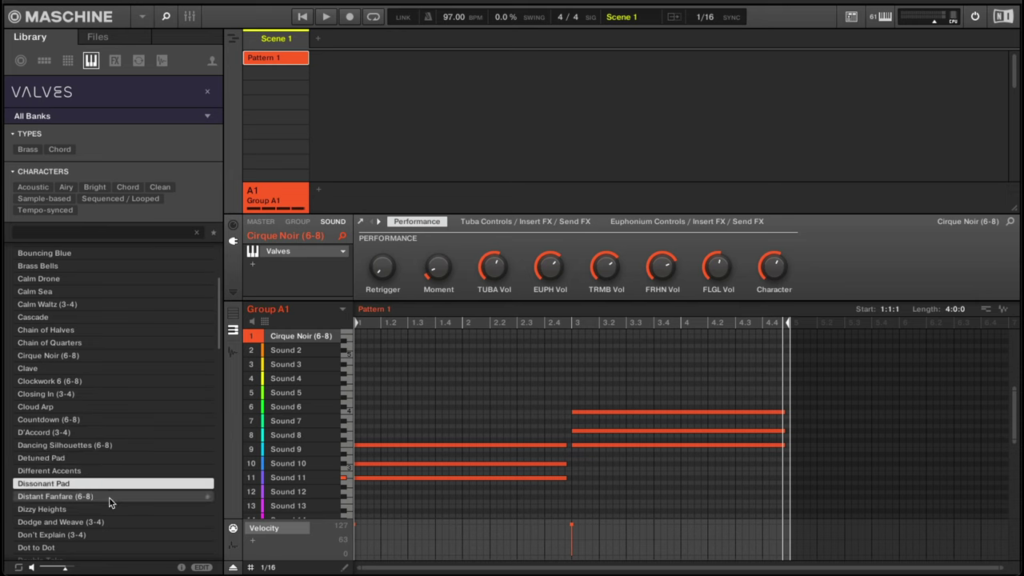
{"action": "left_click", "coordinate": [110, 496]}
{"action": "left_click", "coordinate": [99, 522]}
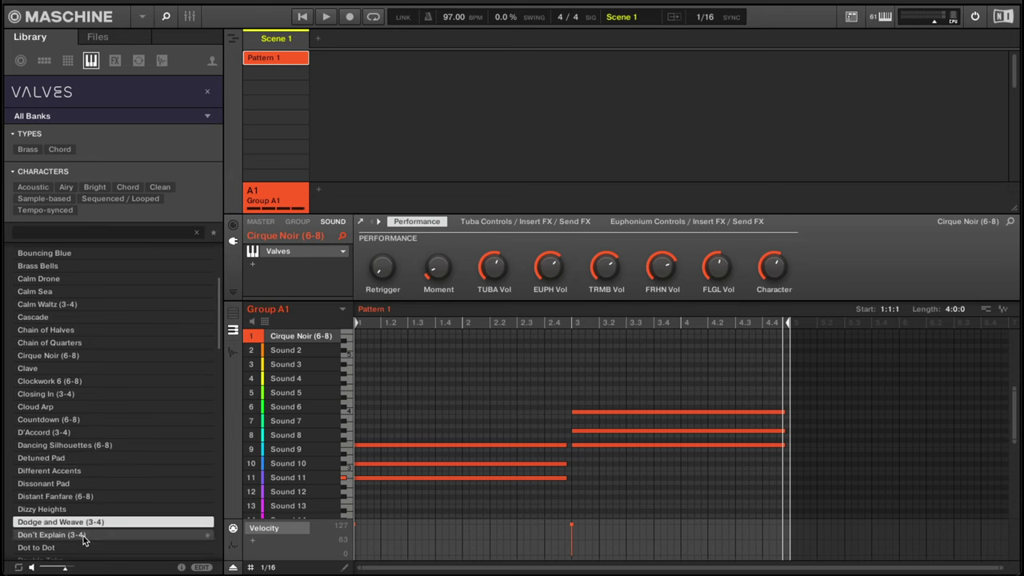
{"action": "left_click", "coordinate": [100, 534]}
Preview further presets from Interweaved and Illusionary back through Home Run, Go Forth, Giant Dance 6, Gentle Waves and Gentle Breeze (6-8).
{"action": "scroll", "coordinate": [100, 534], "scroll_direction": "down", "scroll_amount": 10}
{"action": "left_click", "coordinate": [100, 534]}
{"action": "left_click", "coordinate": [101, 509]}
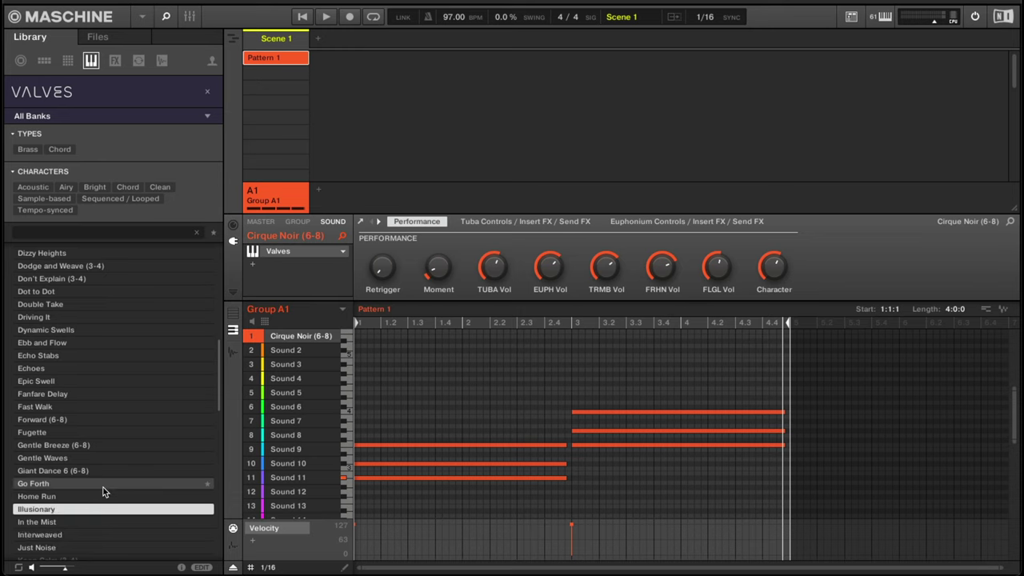
{"action": "left_click", "coordinate": [104, 496]}
{"action": "left_click", "coordinate": [105, 483]}
{"action": "left_click", "coordinate": [106, 470]}
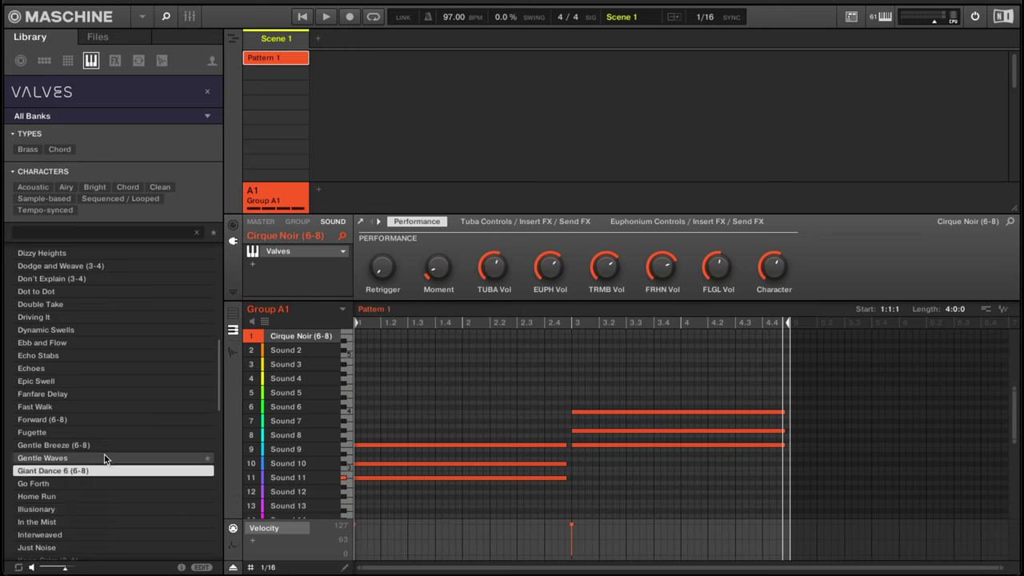
{"action": "left_click", "coordinate": [100, 459]}
{"action": "left_click", "coordinate": [100, 445]}
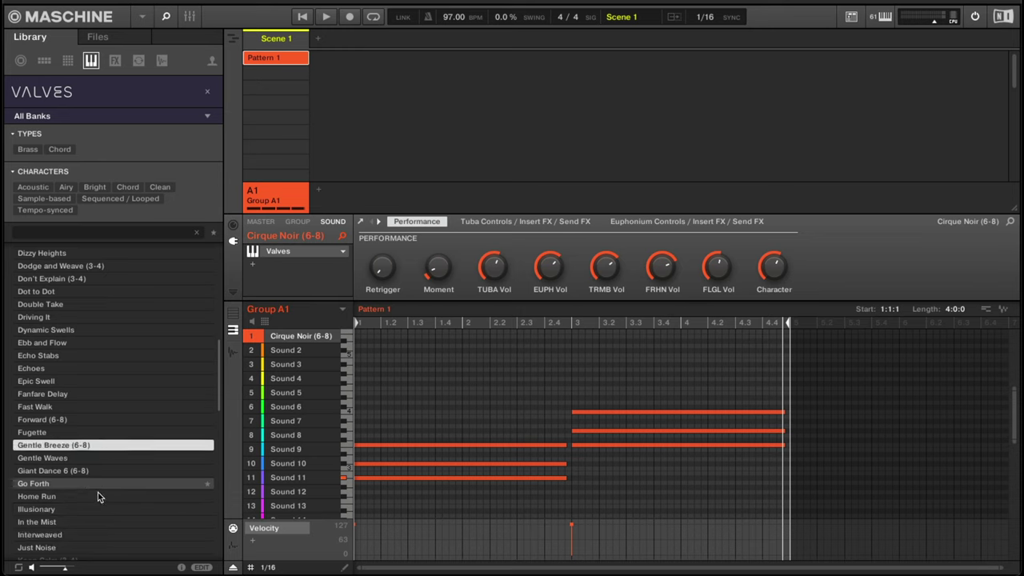
Preview the presets Slow Stride, Sharpen Up, Sea Breeze (3-4), Pulsating (6-8), Prime Suspect and Nearly There (3-4).
{"action": "scroll", "coordinate": [91, 524], "scroll_direction": "up", "scroll_amount": 2}
{"action": "scroll", "coordinate": [92, 522], "scroll_direction": "down", "scroll_amount": 12}
{"action": "left_click", "coordinate": [92, 521]}
{"action": "left_click", "coordinate": [90, 496]}
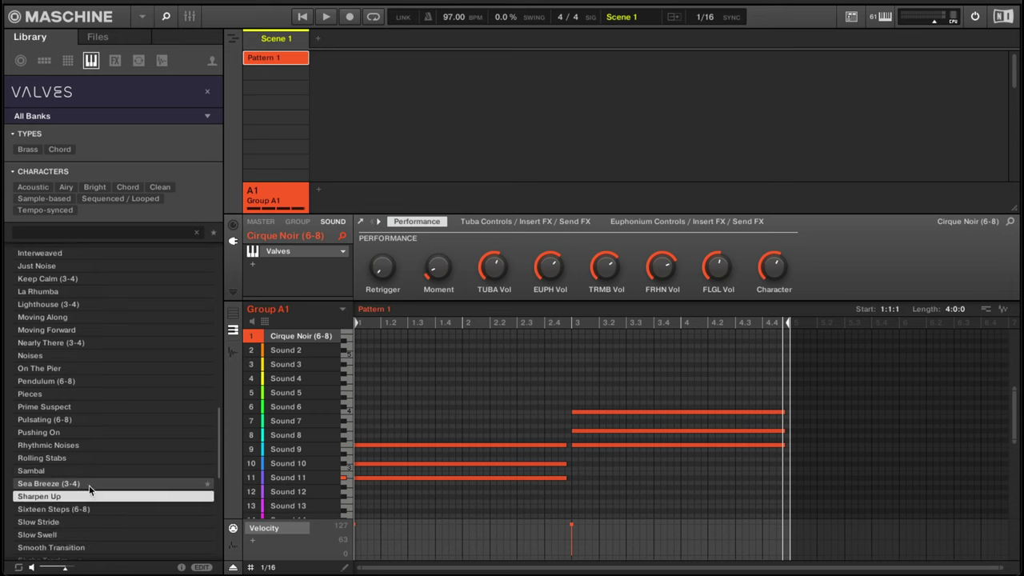
{"action": "left_click", "coordinate": [90, 484]}
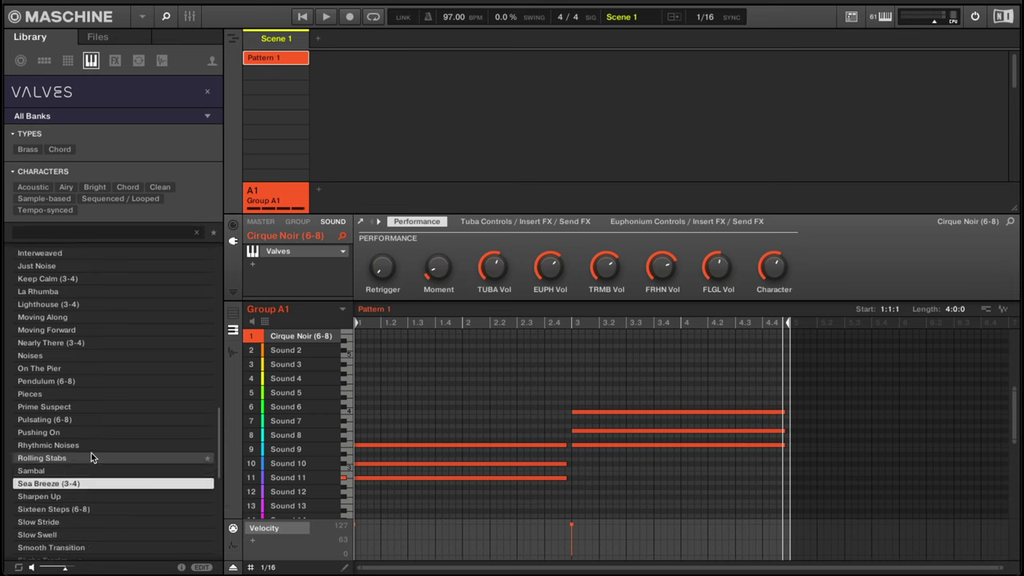
{"action": "left_click", "coordinate": [100, 421]}
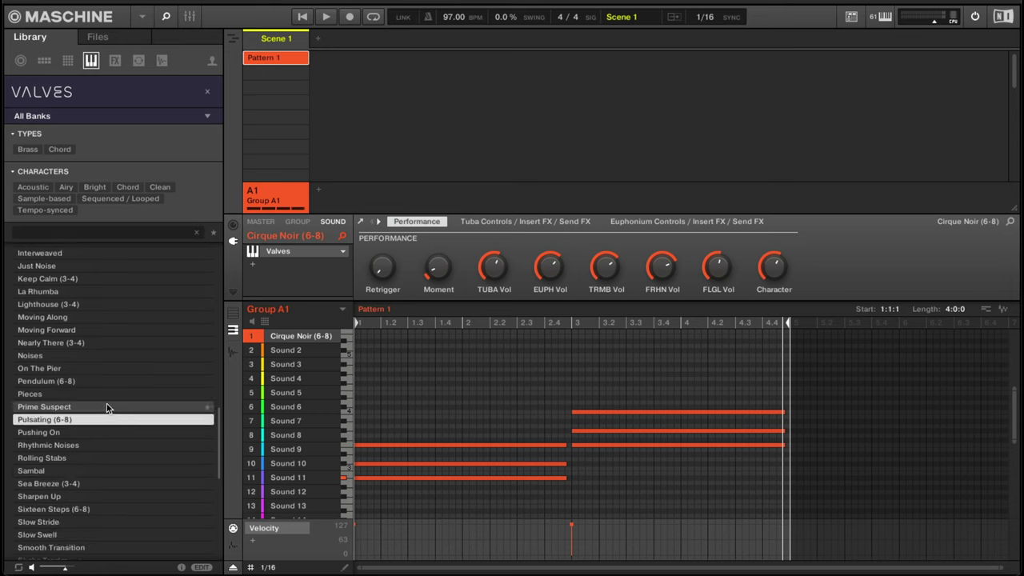
{"action": "left_click", "coordinate": [106, 406]}
{"action": "left_click", "coordinate": [110, 344]}
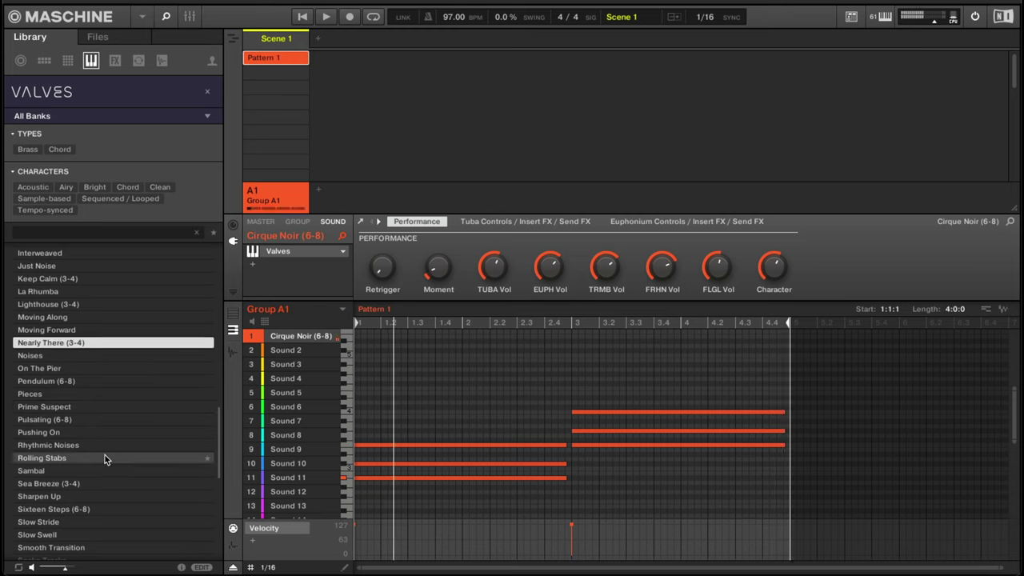
Preview the presets Moving Forward, Moving Along, Lighthouse (3-4), La Rhumba, Keep Calm (3-4), Just Noise and Giant Dance 6 (6-8).
{"action": "left_click", "coordinate": [82, 330]}
{"action": "left_click", "coordinate": [80, 317]}
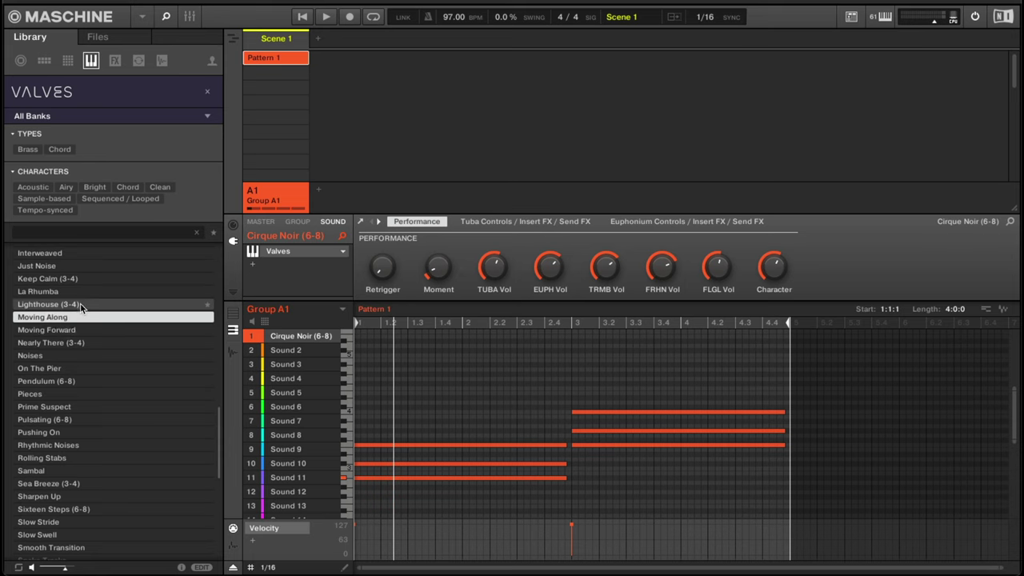
{"action": "left_click", "coordinate": [80, 304]}
{"action": "left_click", "coordinate": [79, 291]}
{"action": "left_click", "coordinate": [78, 279]}
{"action": "left_click", "coordinate": [80, 265]}
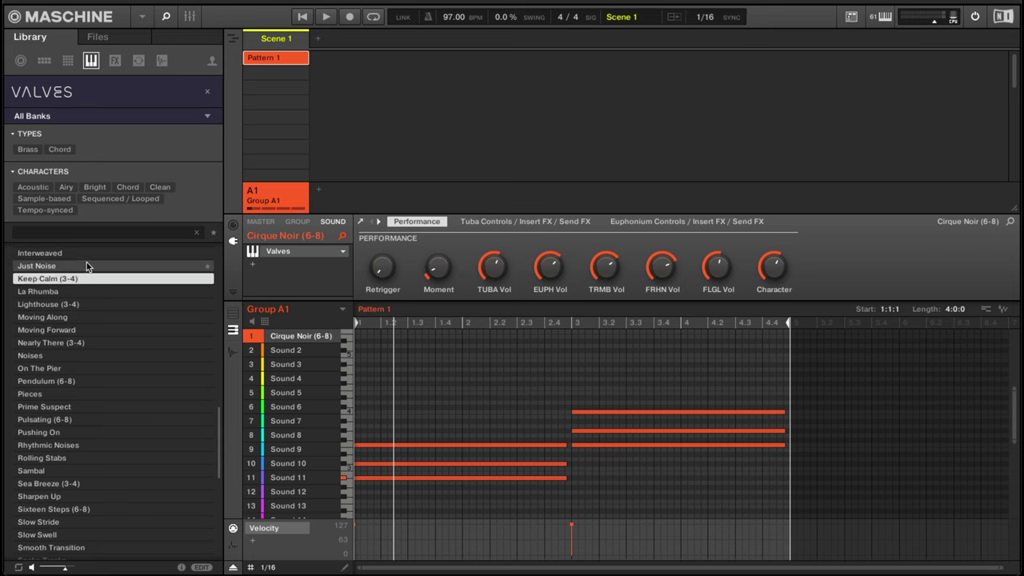
{"action": "scroll", "coordinate": [83, 277], "scroll_direction": "up", "scroll_amount": 1}
{"action": "left_click", "coordinate": [83, 278]}
{"action": "scroll", "coordinate": [84, 278], "scroll_direction": "up", "scroll_amount": 3}
{"action": "left_click", "coordinate": [83, 279]}
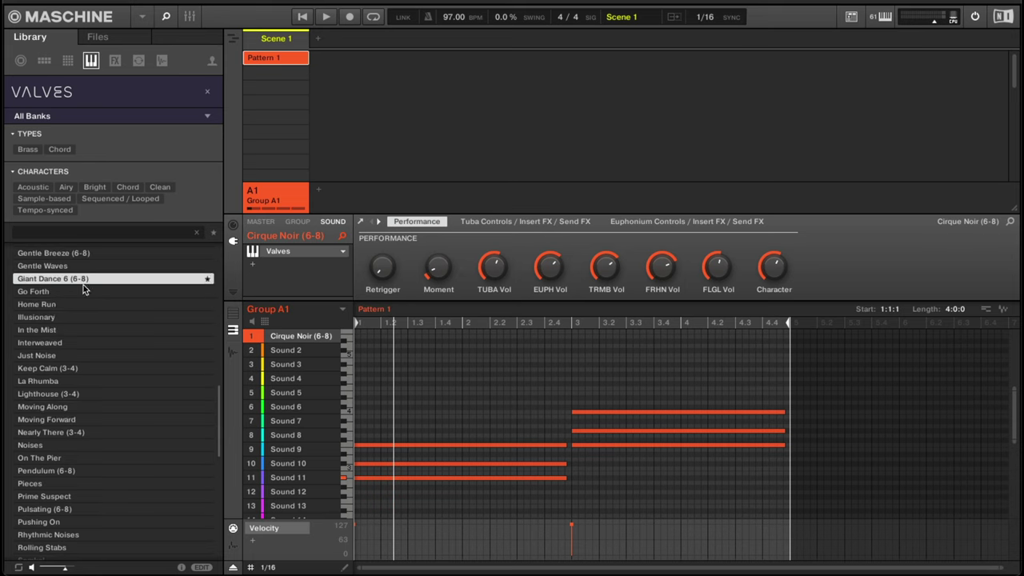
Load the Illusionary preset, open the Valves plug-in window and play the chord pattern.
{"action": "left_click", "coordinate": [77, 320]}
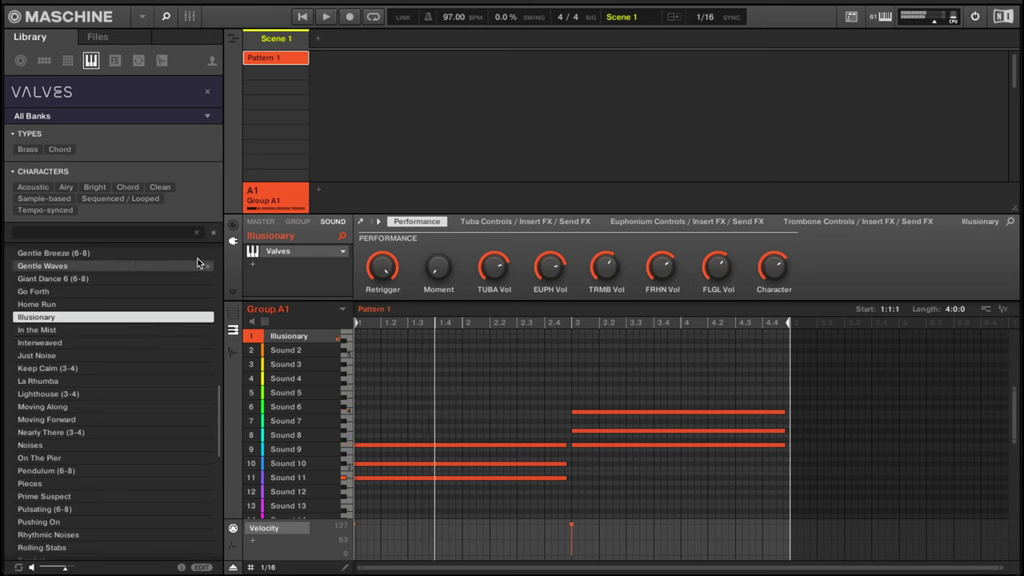
{"action": "left_click", "coordinate": [312, 256]}
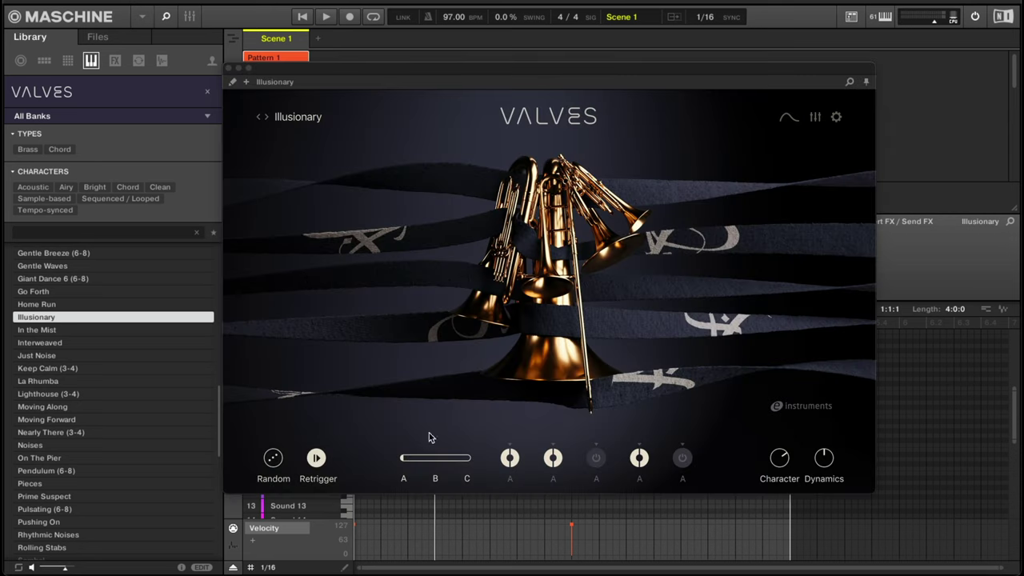
{"action": "key", "text": "space"}
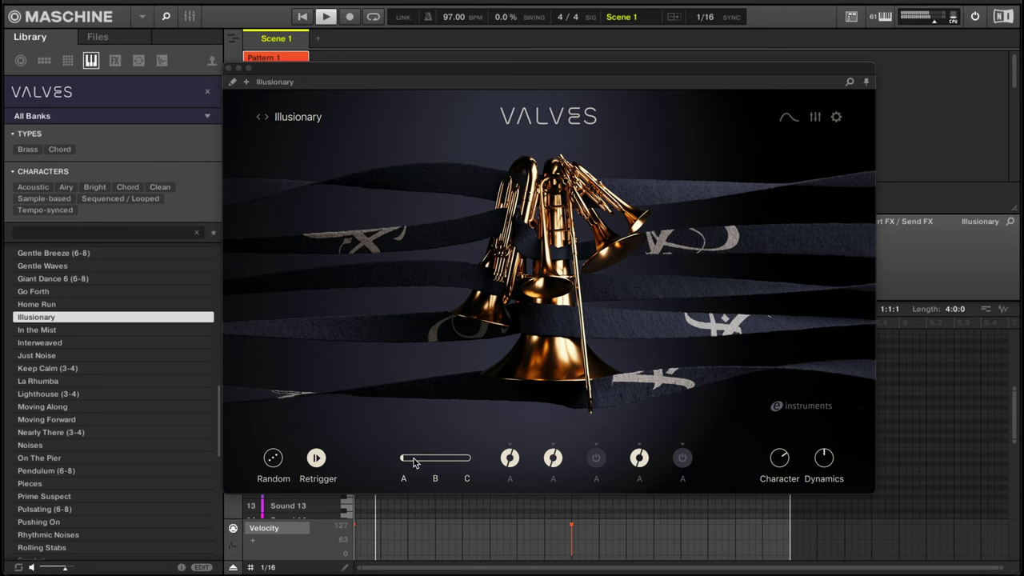
Vary Illusionary during playback: shift the moment slider towards B, lower Character, randomize the sound and return the slider to A.
{"action": "left_click_drag", "start_coordinate": [414, 462], "coordinate": [454, 461]}
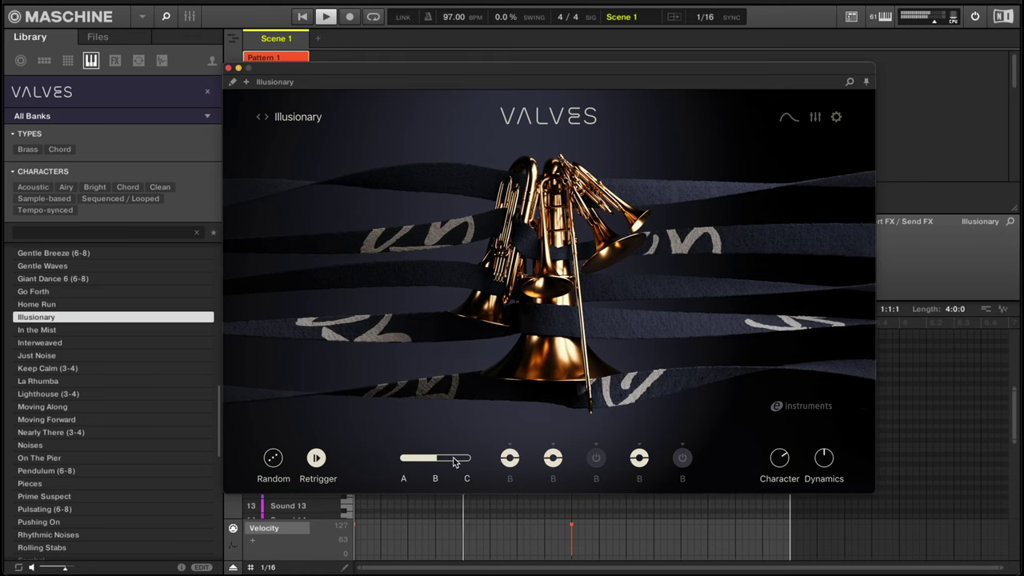
{"action": "left_click_drag", "start_coordinate": [779, 458], "coordinate": [777, 485]}
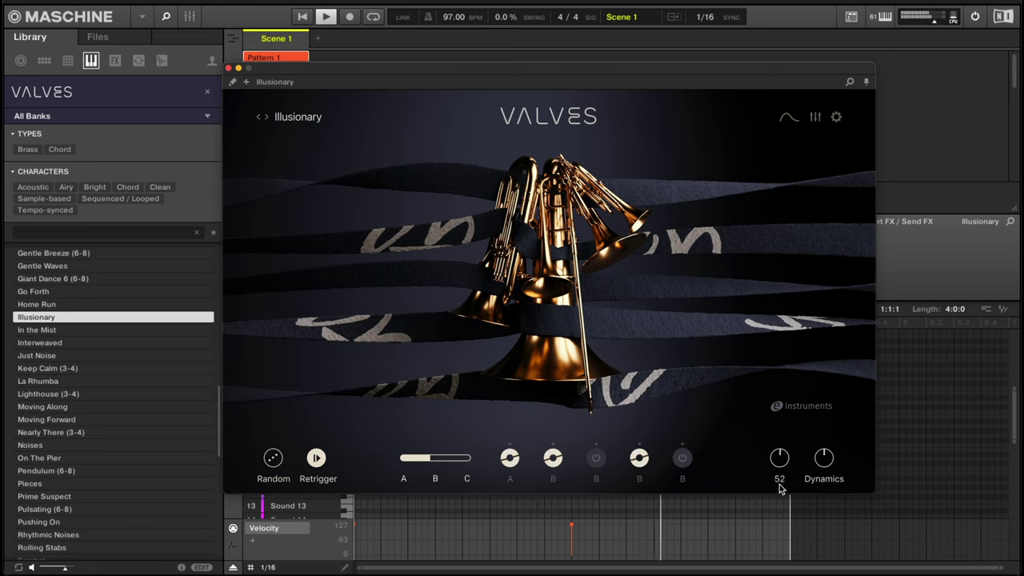
{"action": "left_click", "coordinate": [272, 459]}
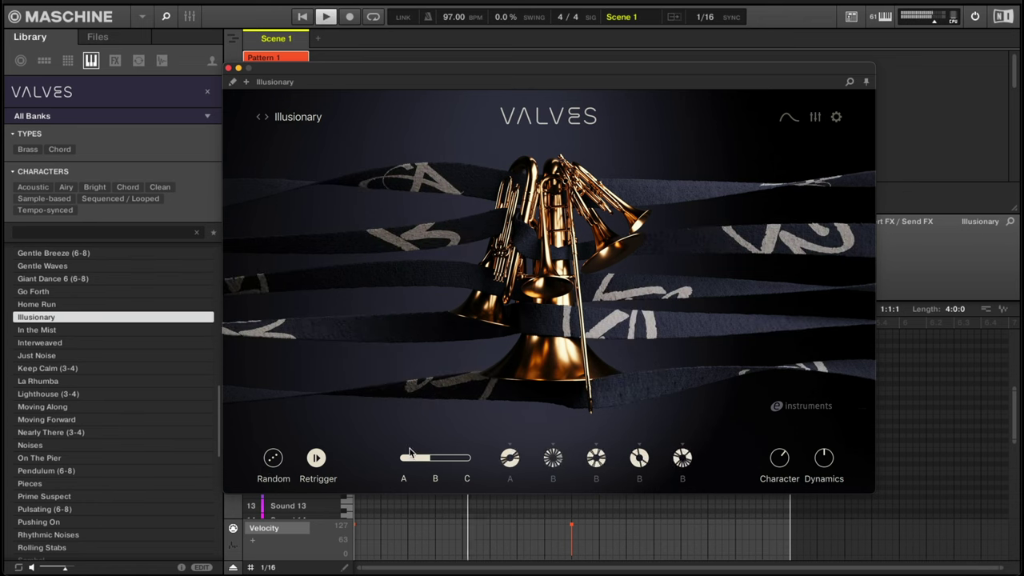
{"action": "left_click_drag", "start_coordinate": [424, 462], "coordinate": [375, 530]}
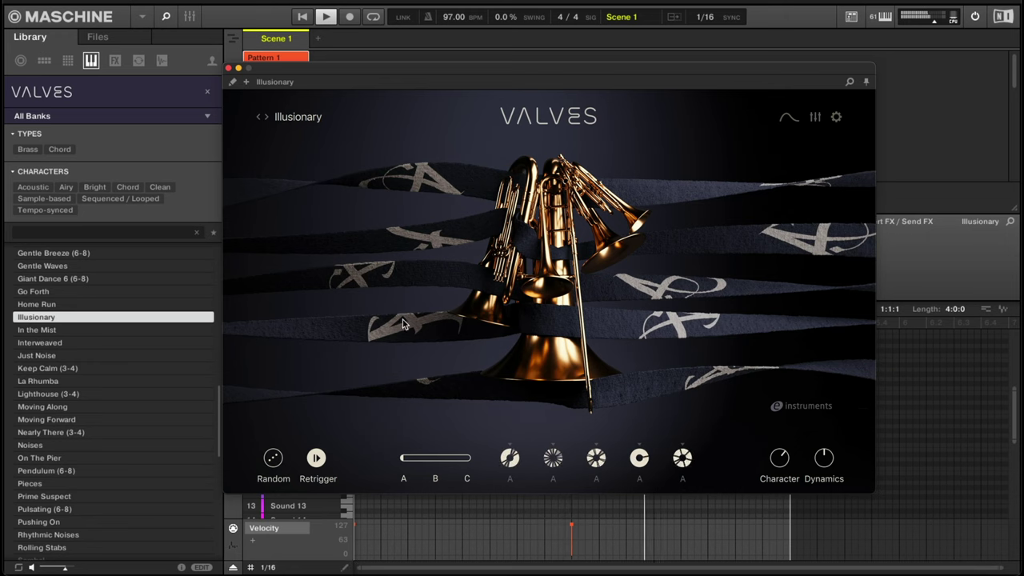
Play the pattern through the Gentle Breeze (6-8) preset and reload Illusionary.
{"action": "left_click", "coordinate": [82, 278]}
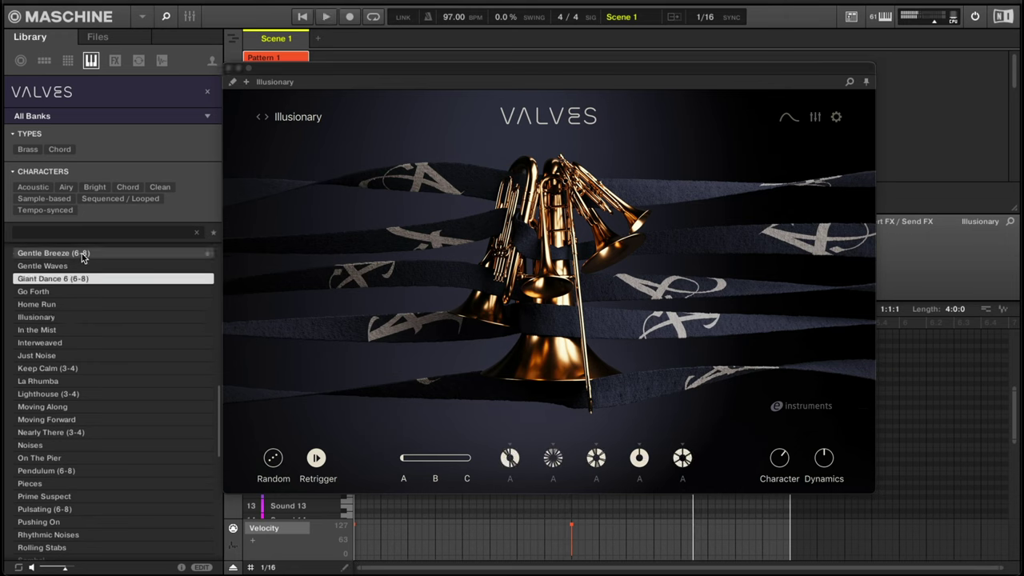
{"action": "left_click", "coordinate": [83, 255]}
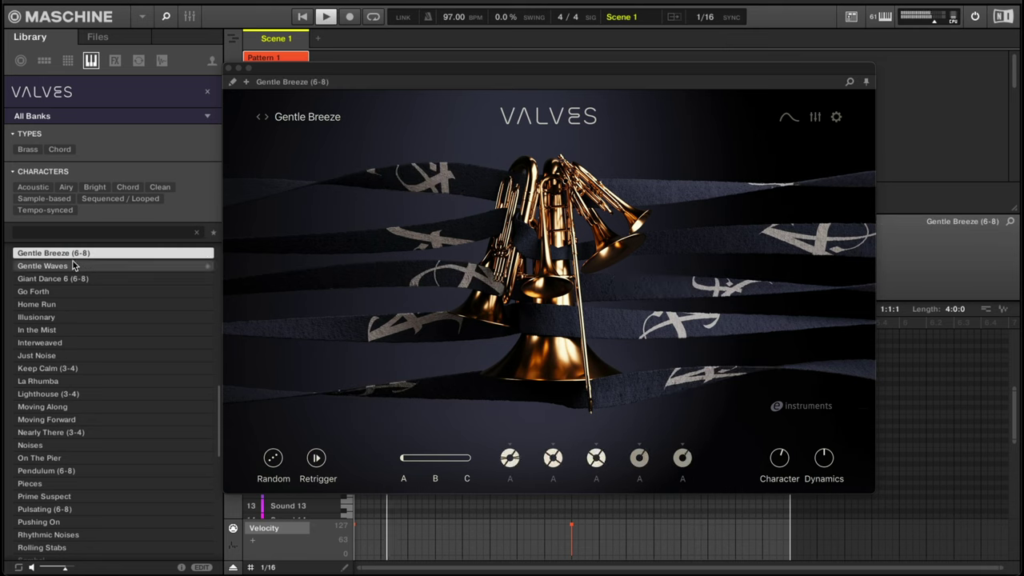
{"action": "scroll", "coordinate": [64, 294], "scroll_direction": "down", "scroll_amount": 1}
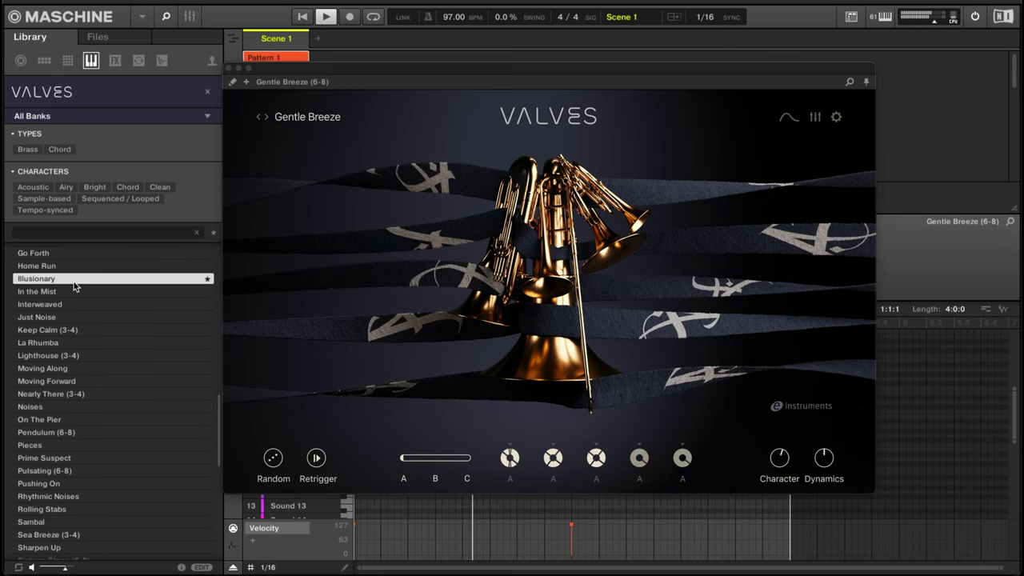
{"action": "left_click", "coordinate": [74, 281]}
Load the Distant Fanfare (6-8) preset, play the pattern and move its moment slider to C.
{"action": "scroll", "coordinate": [75, 264], "scroll_direction": "up", "scroll_amount": 6}
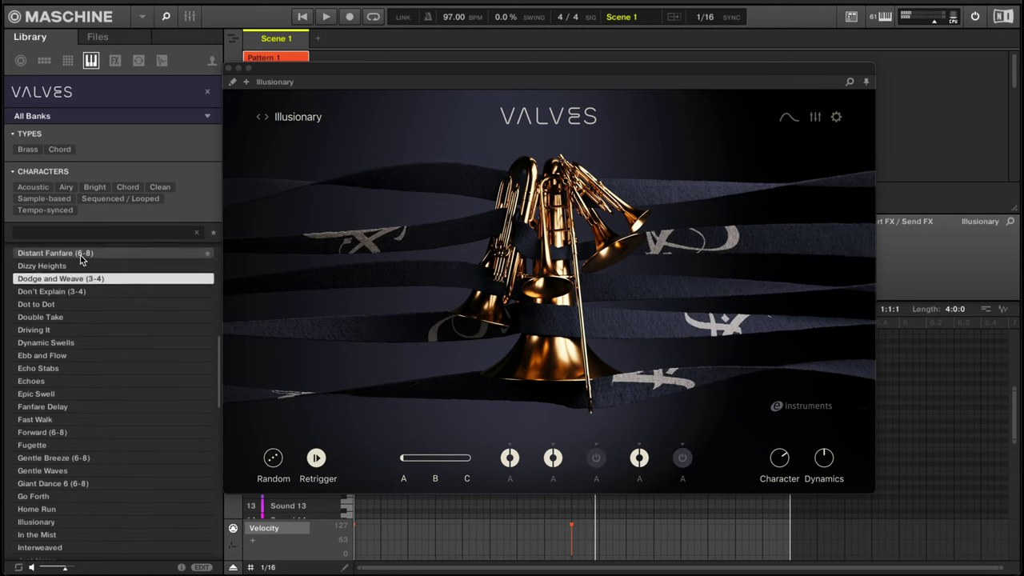
{"action": "left_click", "coordinate": [90, 266]}
{"action": "left_click", "coordinate": [91, 255]}
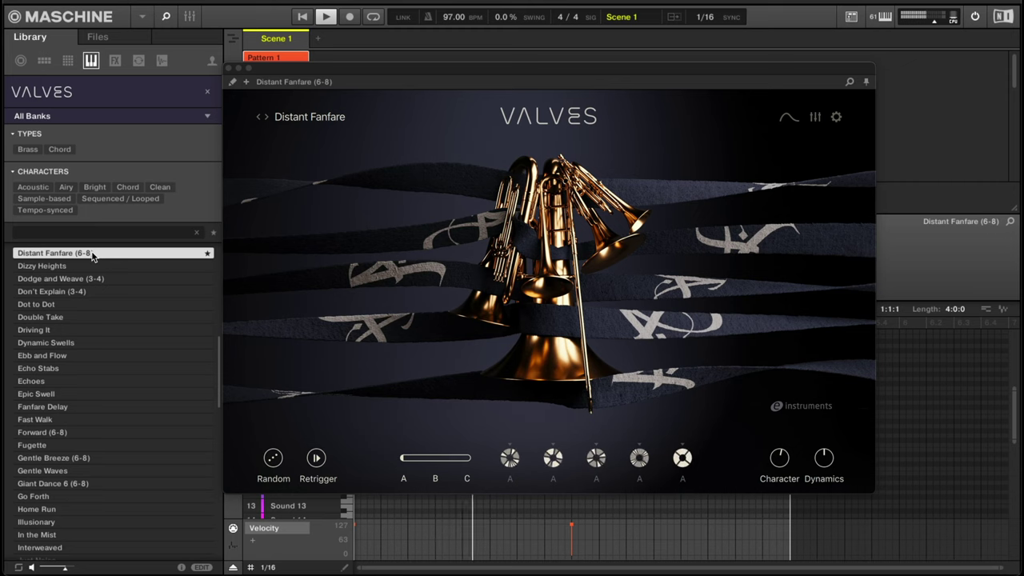
{"action": "scroll", "coordinate": [104, 288], "scroll_direction": "down", "scroll_amount": 2}
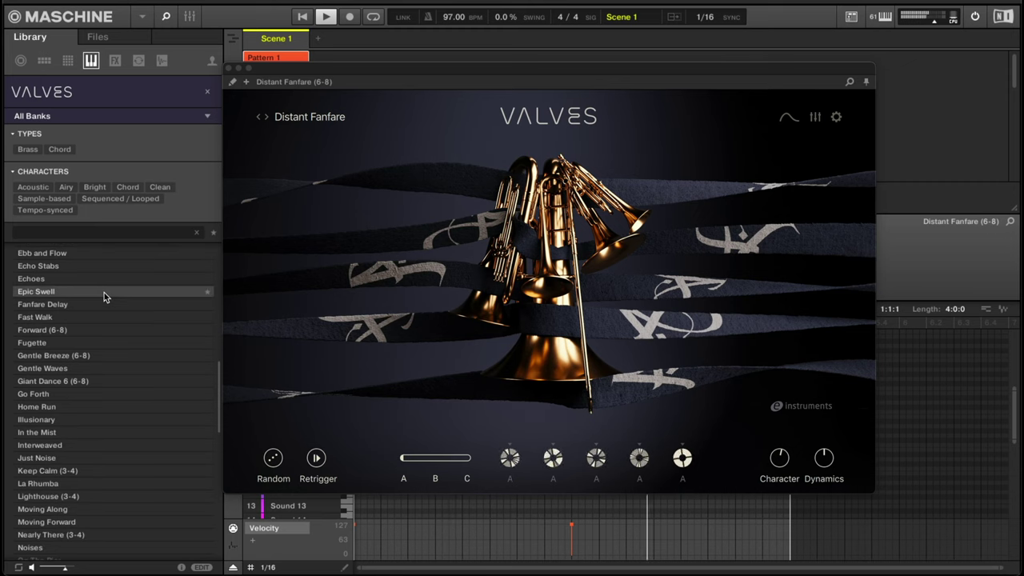
{"action": "left_click", "coordinate": [462, 462]}
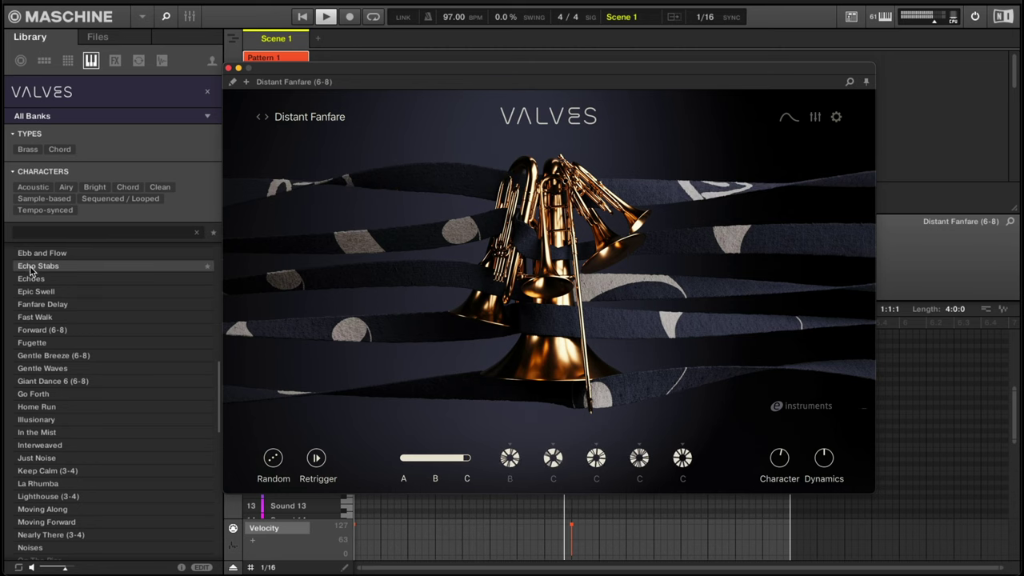
Filter the plug-in's own presets by the Pure sound and play the pattern through Strolling, Chain Of Quarters and Gentle Waves.
{"action": "key", "text": "space"}
{"action": "left_click", "coordinate": [313, 118]}
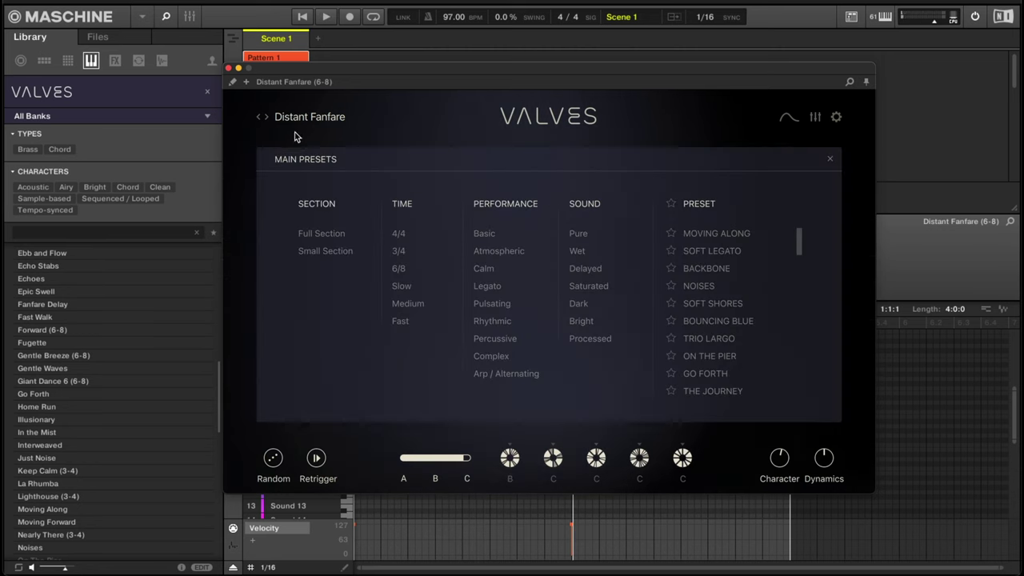
{"action": "left_click", "coordinate": [578, 235]}
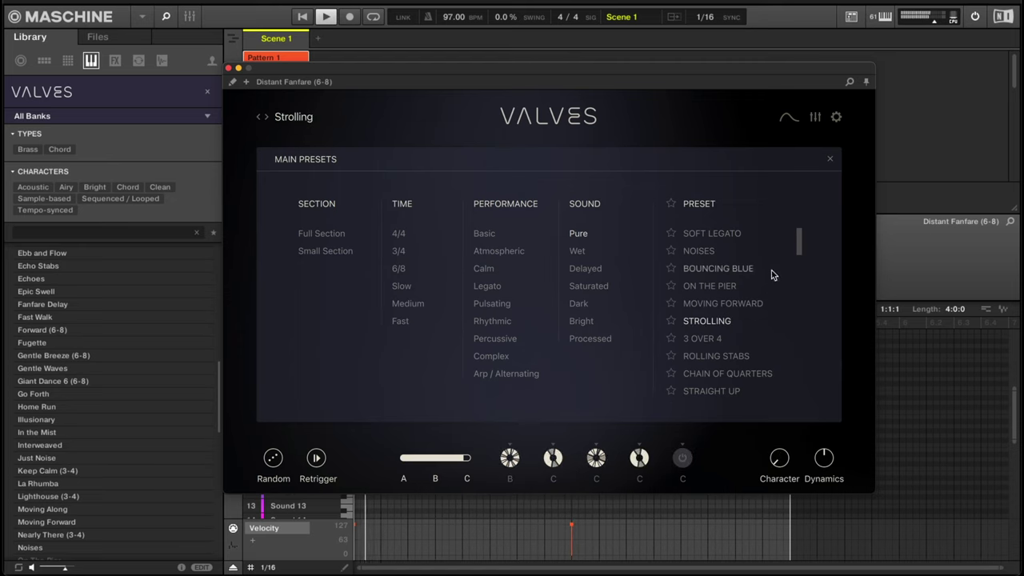
{"action": "left_click_drag", "start_coordinate": [802, 250], "coordinate": [800, 269]}
{"action": "left_click", "coordinate": [750, 307]}
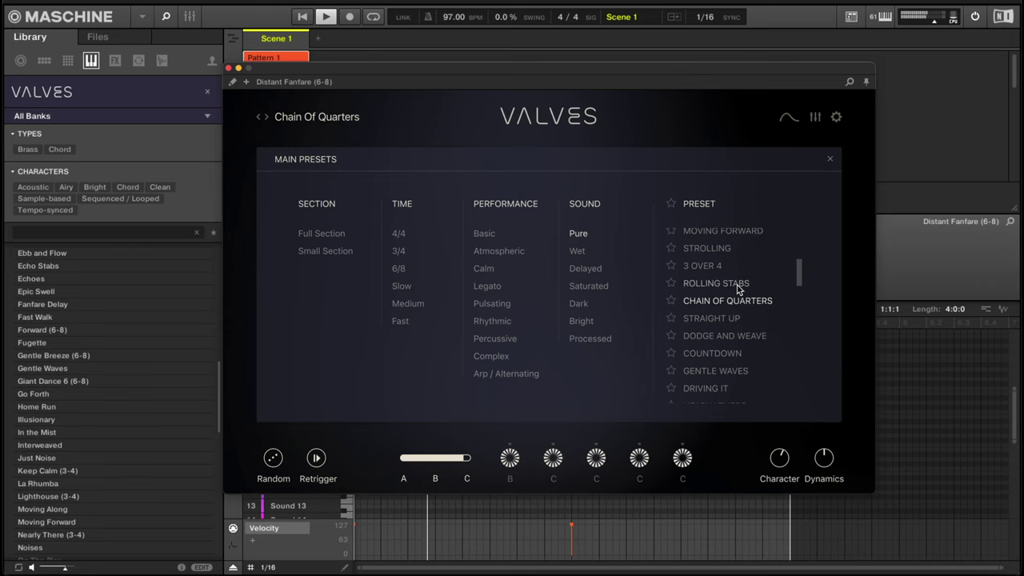
{"action": "left_click", "coordinate": [732, 372]}
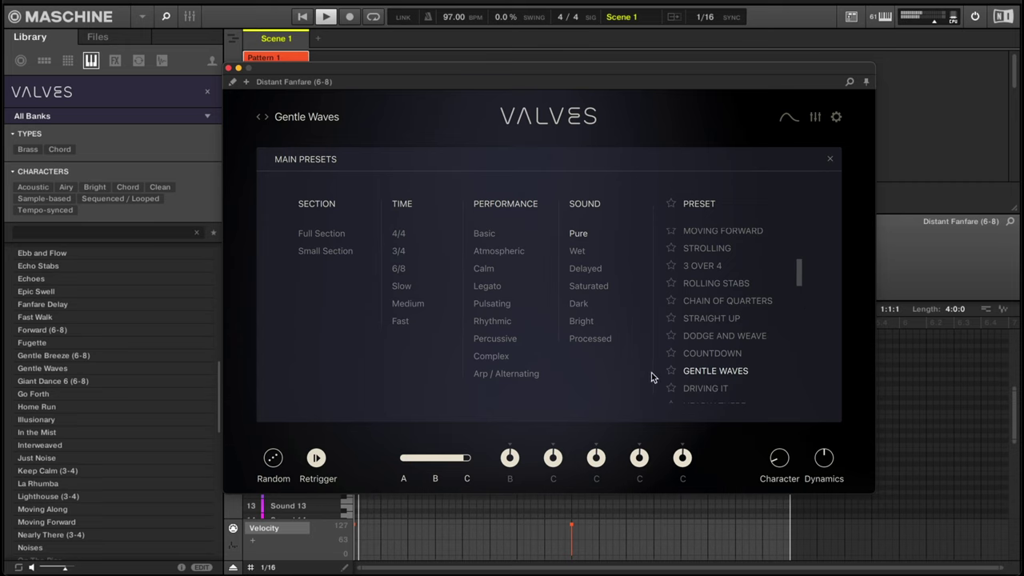
{"action": "scroll", "coordinate": [652, 377], "scroll_direction": "down", "scroll_amount": 3}
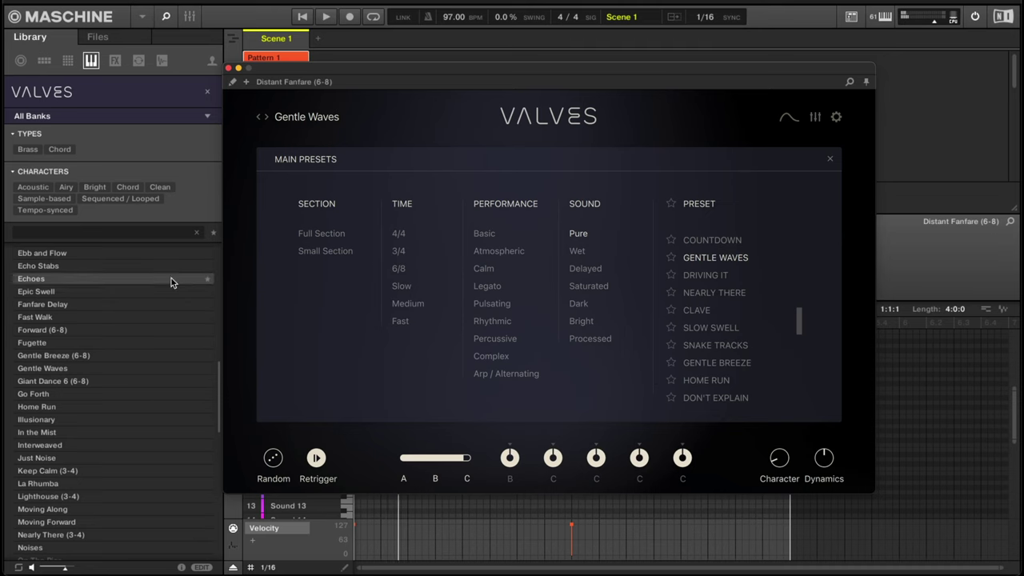
Load the Cirque Noir (6-8) preset from the library, play the pattern through it and close the plug-in window.
{"action": "scroll", "coordinate": [148, 298], "scroll_direction": "up", "scroll_amount": 5}
{"action": "scroll", "coordinate": [152, 295], "scroll_direction": "up", "scroll_amount": 15}
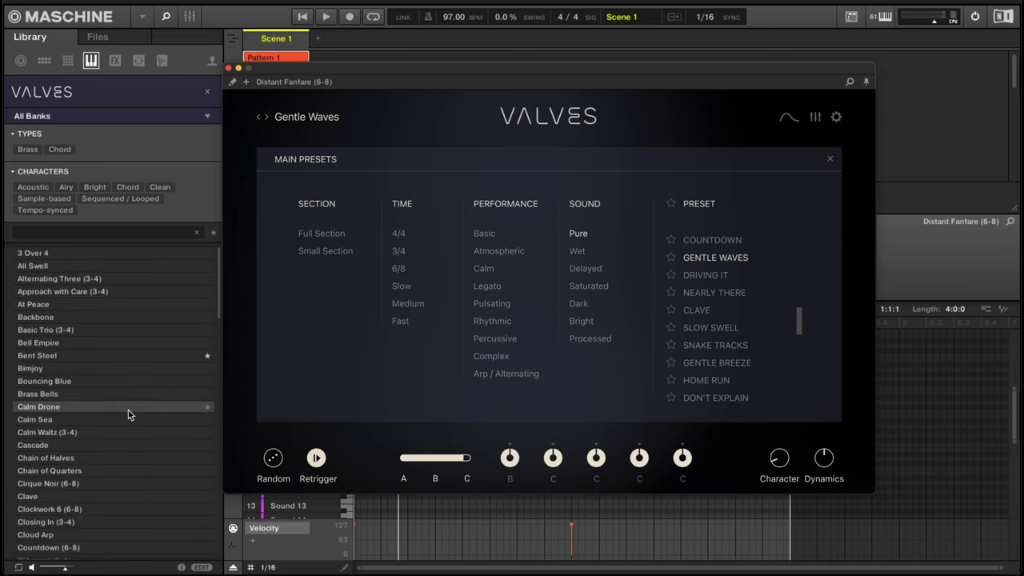
{"action": "left_click", "coordinate": [83, 484]}
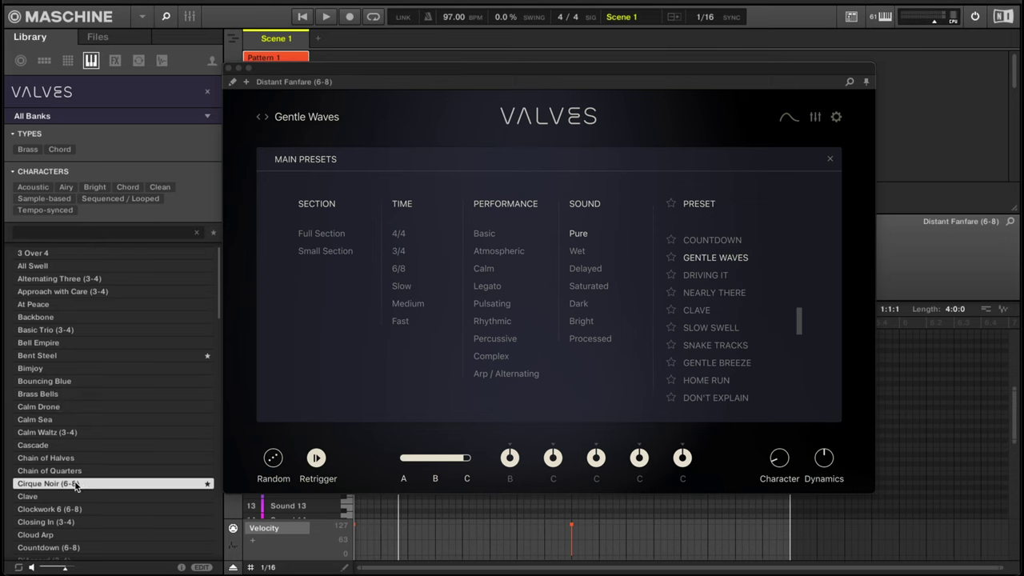
{"action": "key", "text": "space"}
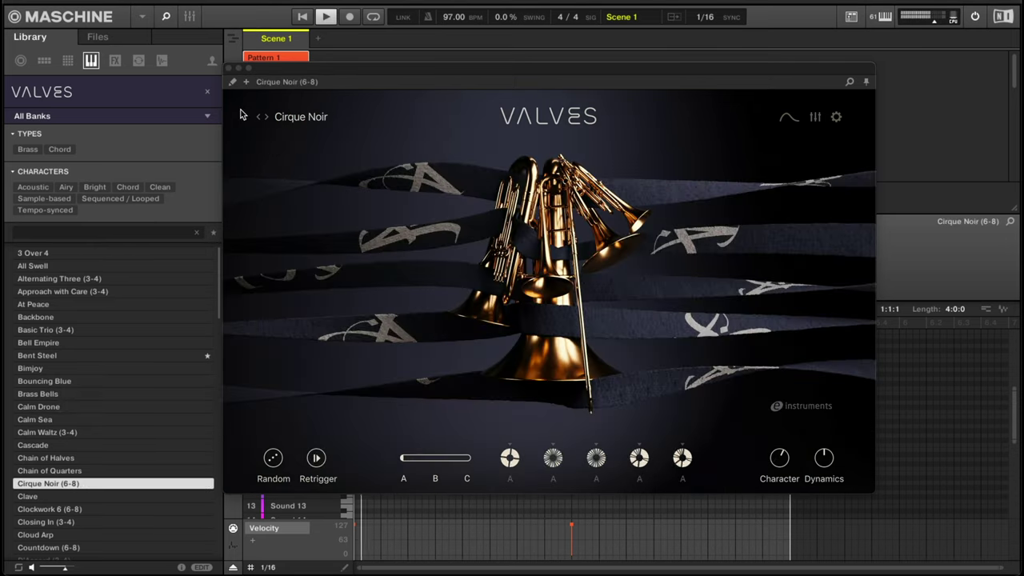
{"action": "left_click", "coordinate": [228, 67]}
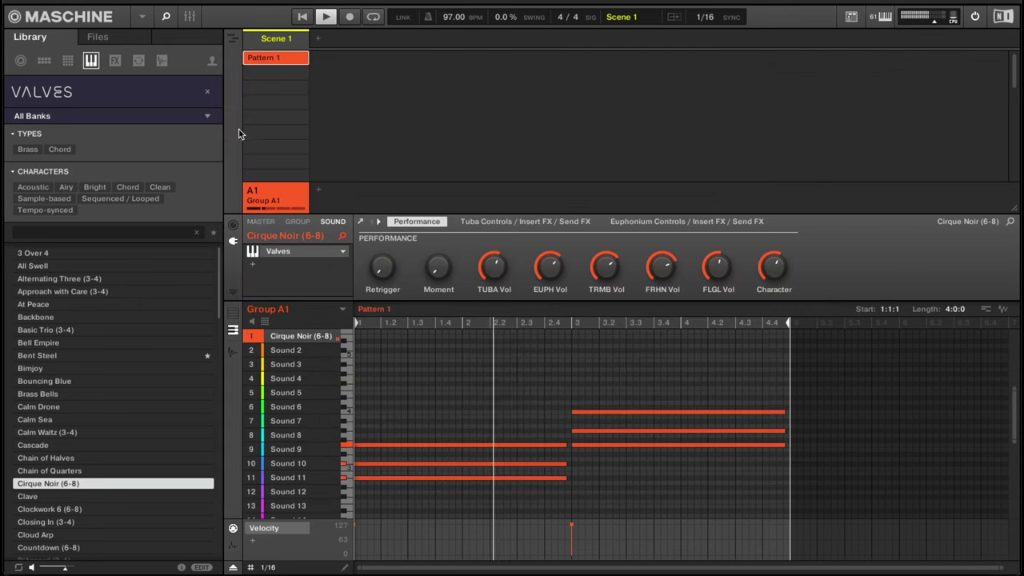
{"action": "key", "text": "space"}
Add Guitar Rig 6 as an effect after Valves on the Cirque Noir sound and play the pattern.
{"action": "left_click", "coordinate": [252, 269]}
{"action": "mouse_move", "coordinate": [294, 320]}
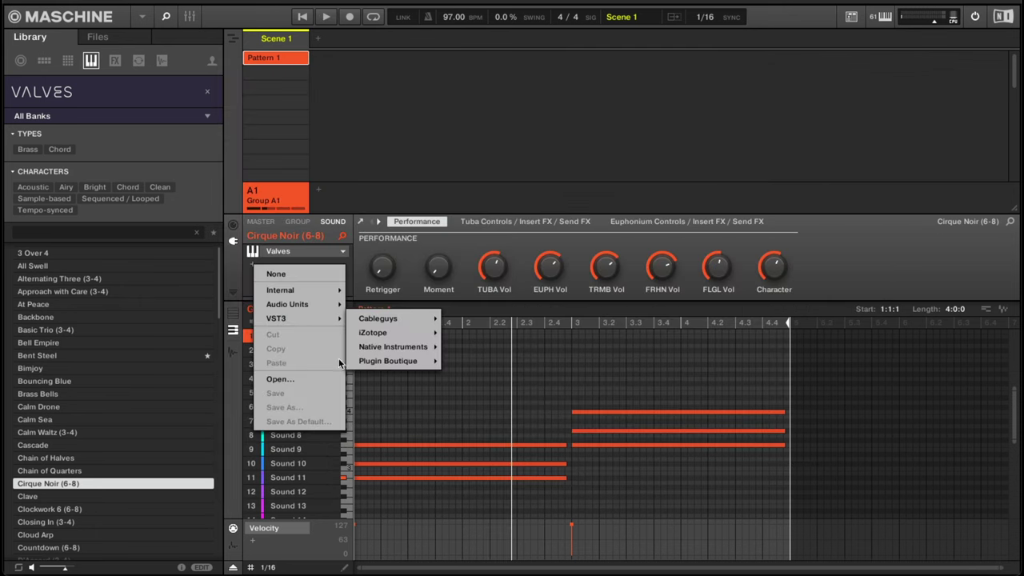
{"action": "mouse_move", "coordinate": [392, 360]}
{"action": "left_click", "coordinate": [457, 360]}
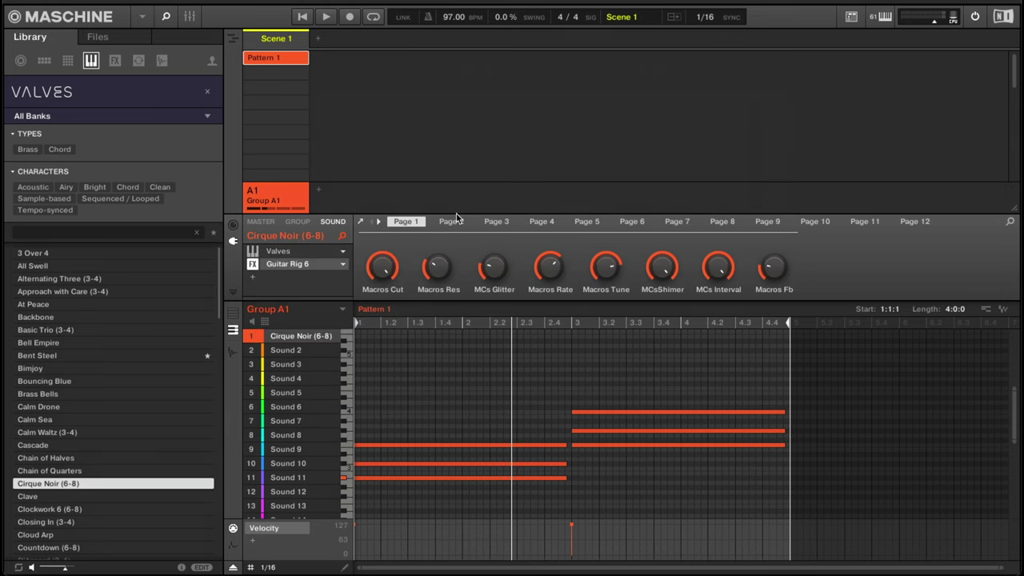
{"action": "key", "text": "space"}
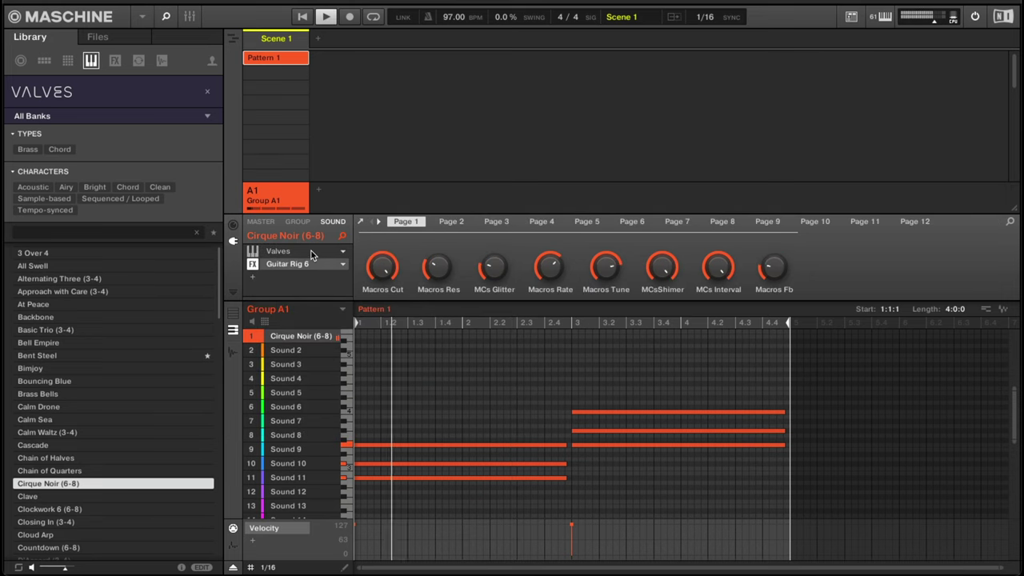
Create a second group and load the user kit DDS 10.6.22 Young into it without its patterns.
{"action": "left_click", "coordinate": [319, 191]}
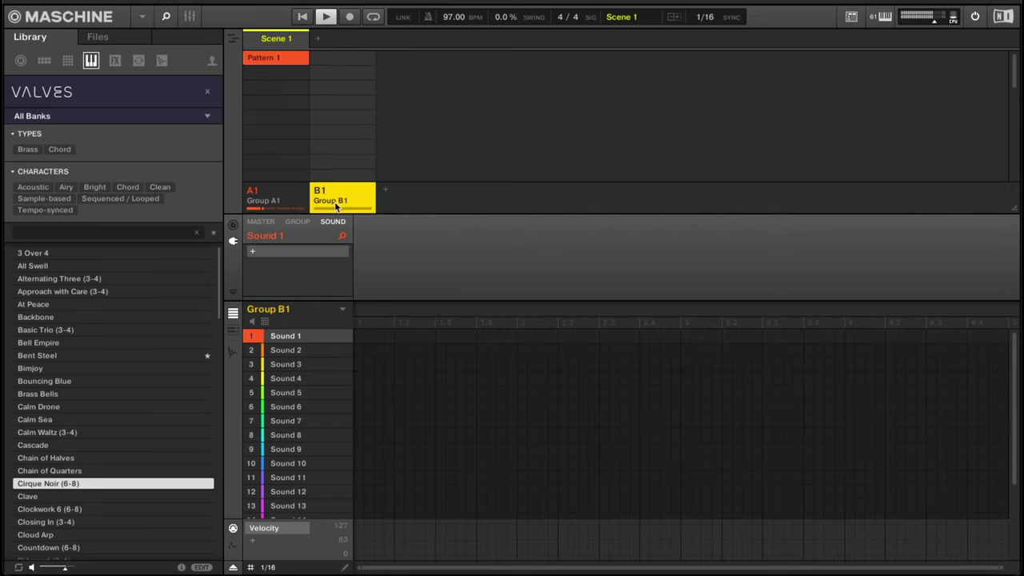
{"action": "left_click", "coordinate": [43, 61]}
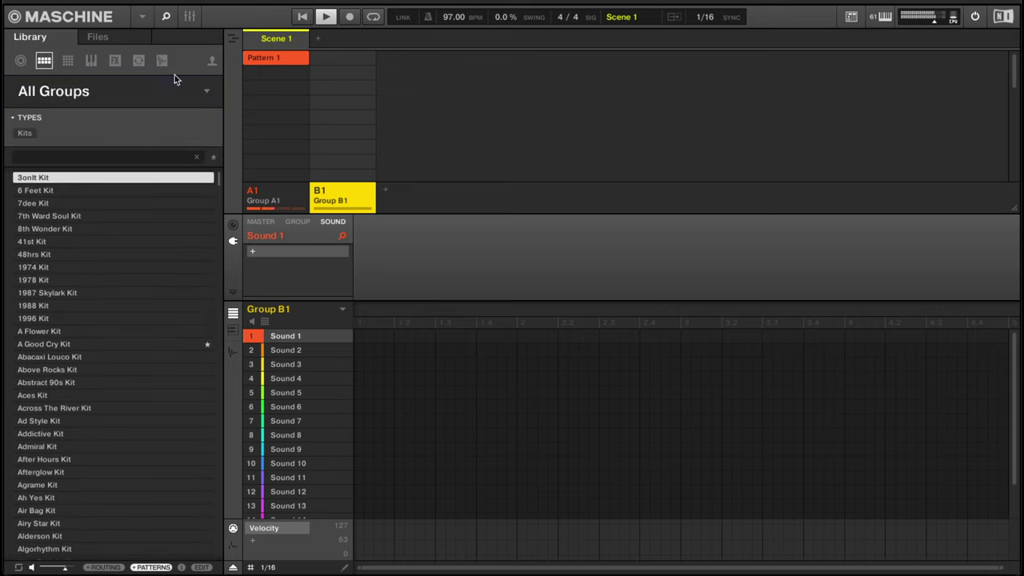
{"action": "left_click", "coordinate": [212, 64]}
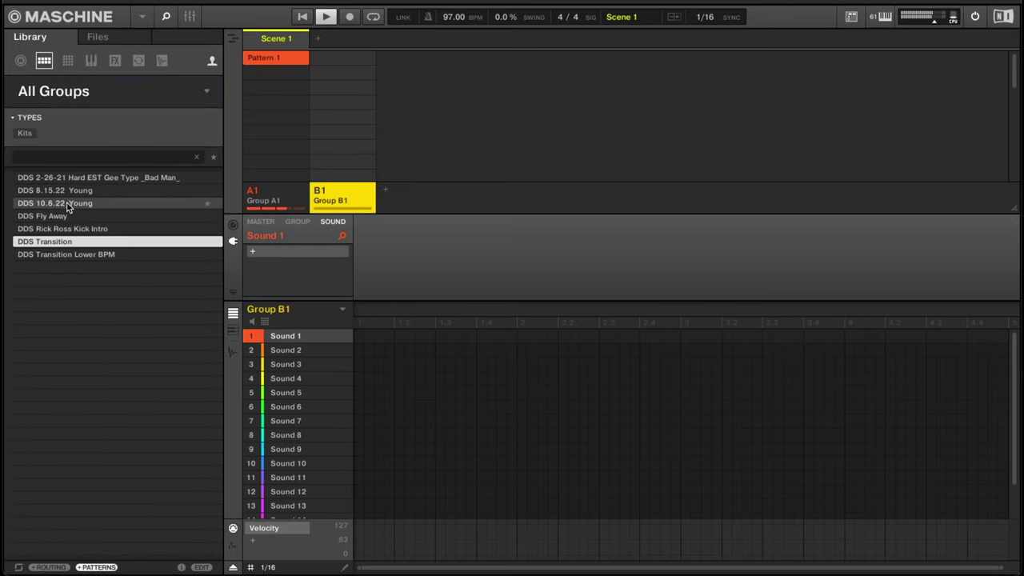
{"action": "left_click", "coordinate": [68, 203]}
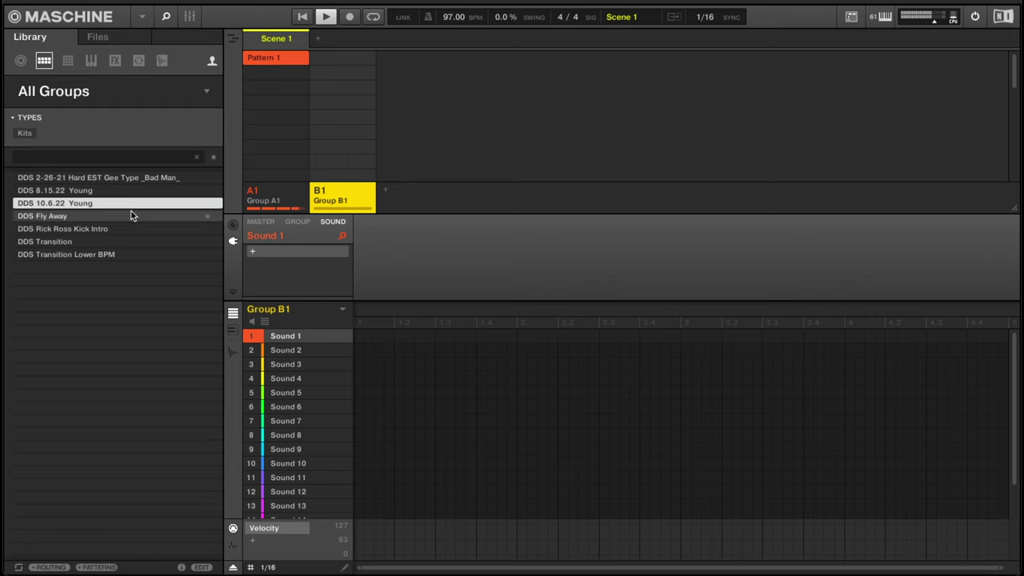
{"action": "double_click", "coordinate": [109, 206]}
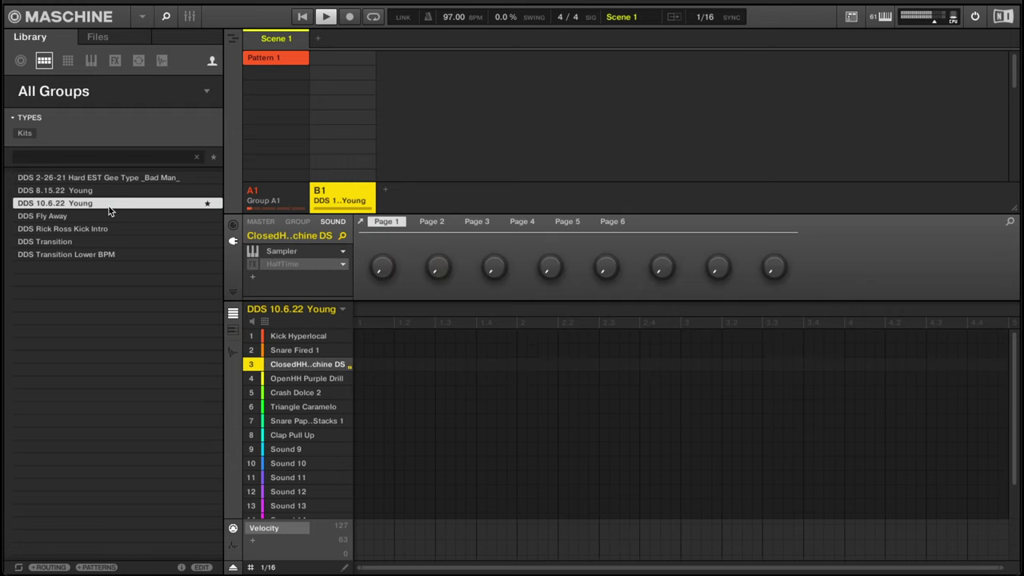
Record ClosedHH and OpenHH Purple Drill hits into a four-bar pattern in the DDS 10.6.22 Young group.
{"action": "key", "text": "ctrl+space"}
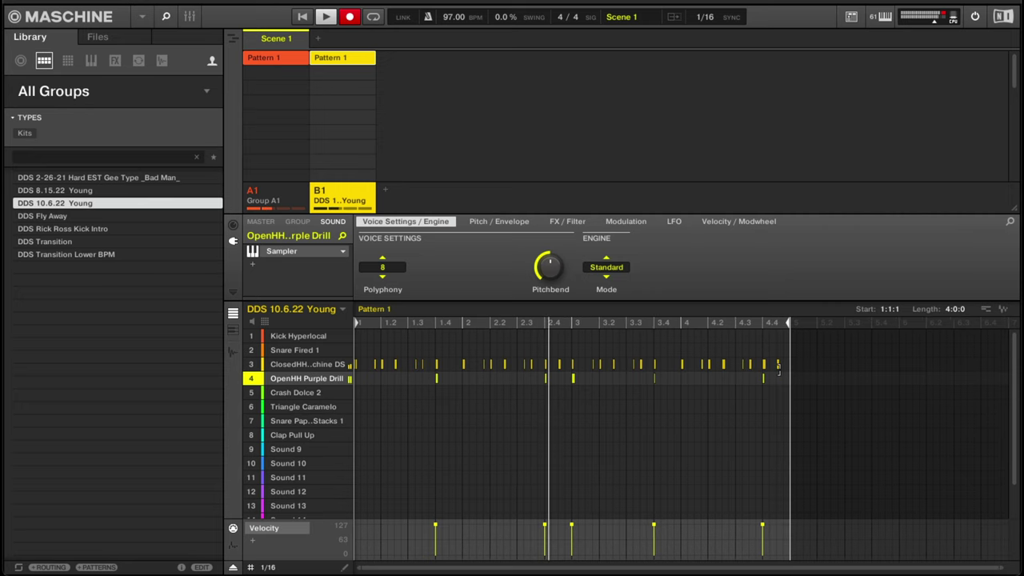
{"action": "key", "text": "r"}
{"action": "left_click", "coordinate": [779, 370]}
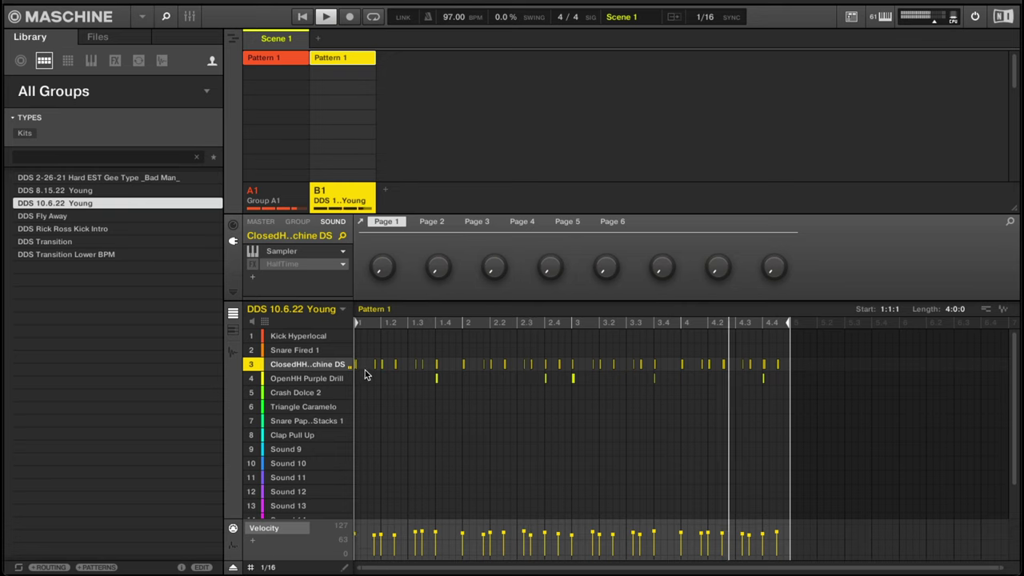
Duplicate the hi-hat pattern and record Kick Hyperlocal hits plus continuous 1/16 closed hi-hats into the copy.
{"action": "key", "text": "ctrl+d"}
{"action": "key", "text": "Up"}
{"action": "key", "text": "Up"}
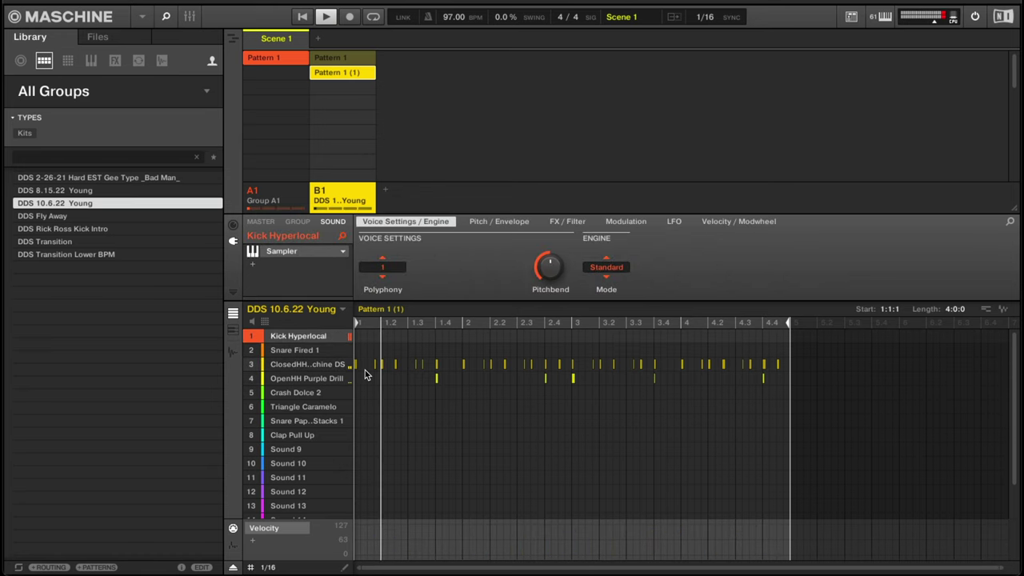
{"action": "key", "text": "r"}
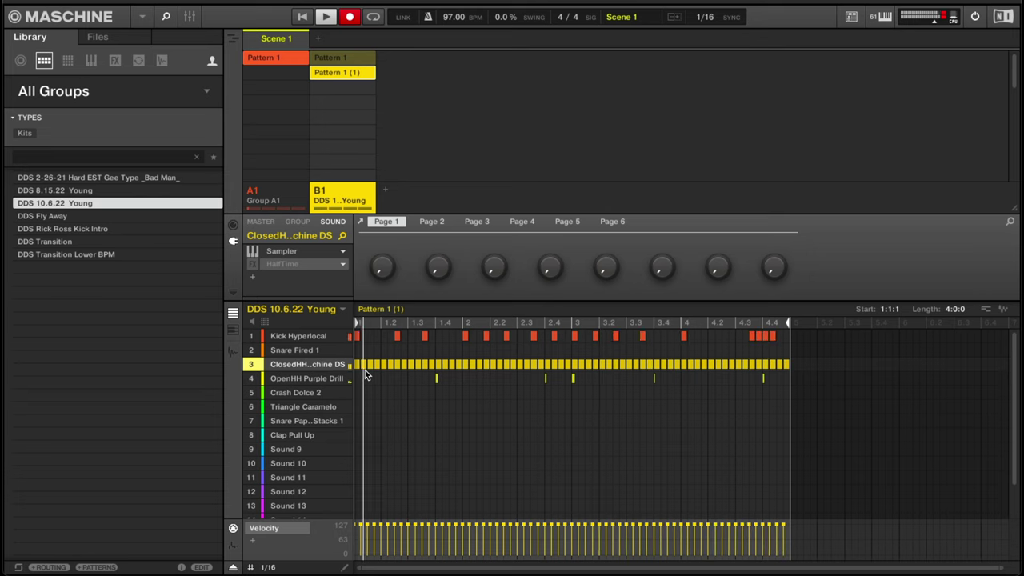
{"action": "key", "text": "r"}
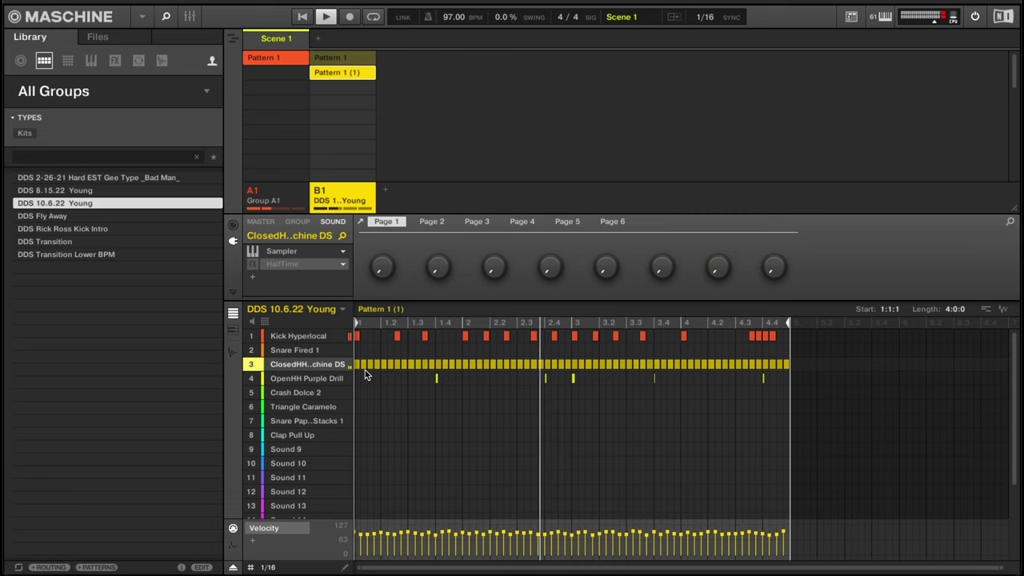
Duplicate the kick and hi-hat pattern, and record hits for Crash Dolce 2, the sound 7 snare and Snare Fired 1 into the copy.
{"action": "key", "text": "super+d"}
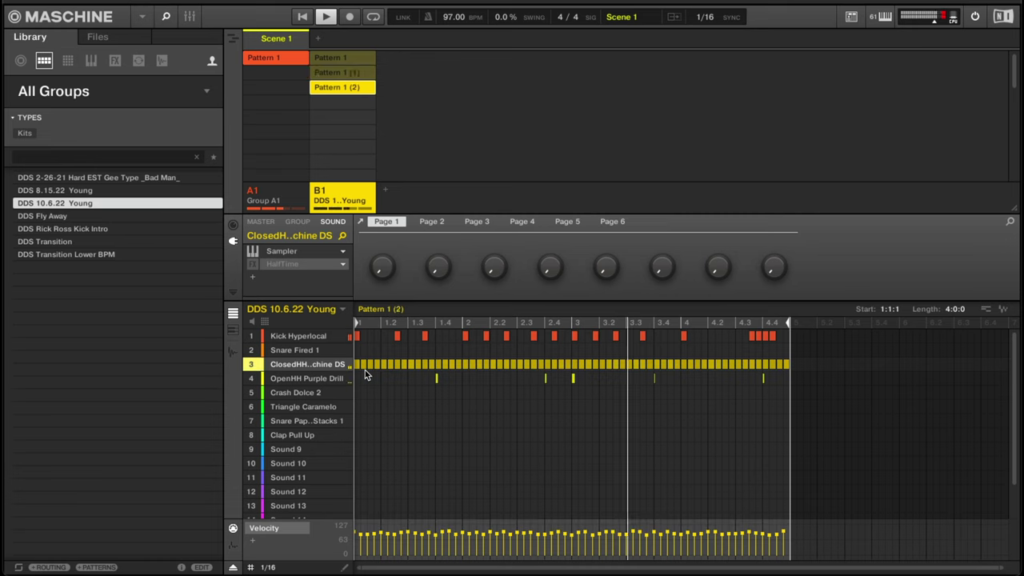
{"action": "key", "text": "r"}
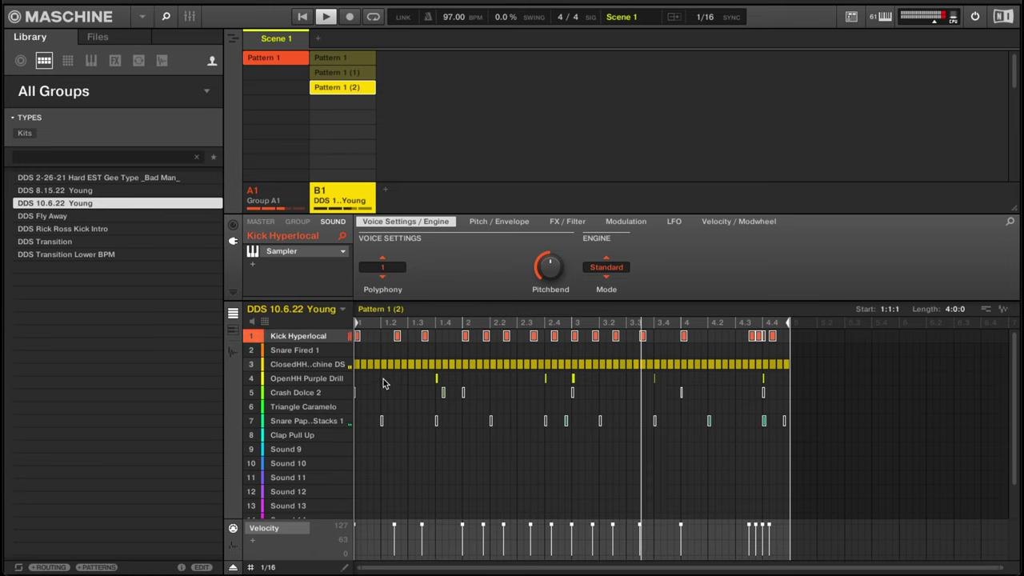
{"action": "key", "text": "Down"}
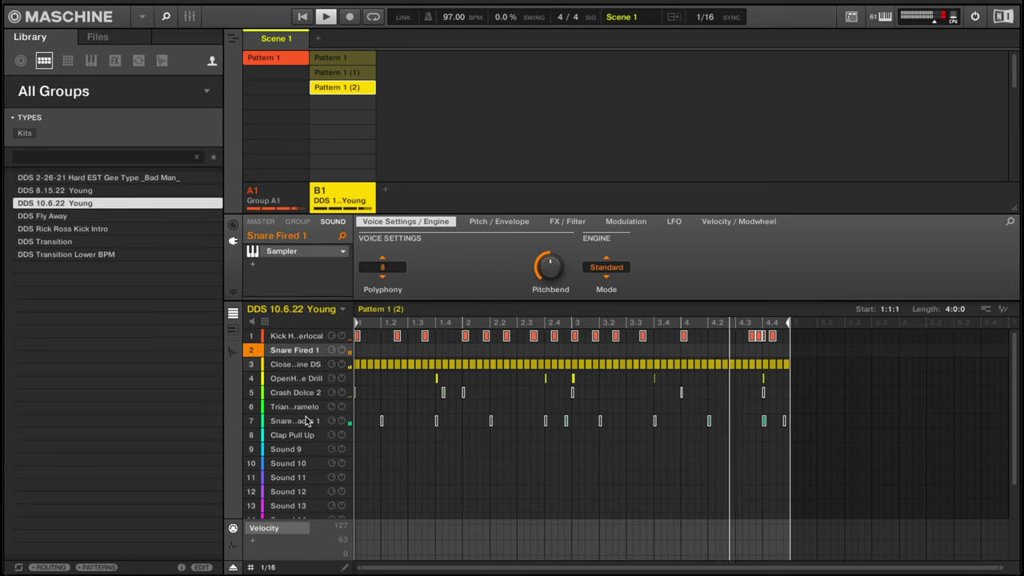
{"action": "key", "text": "ctrl+space"}
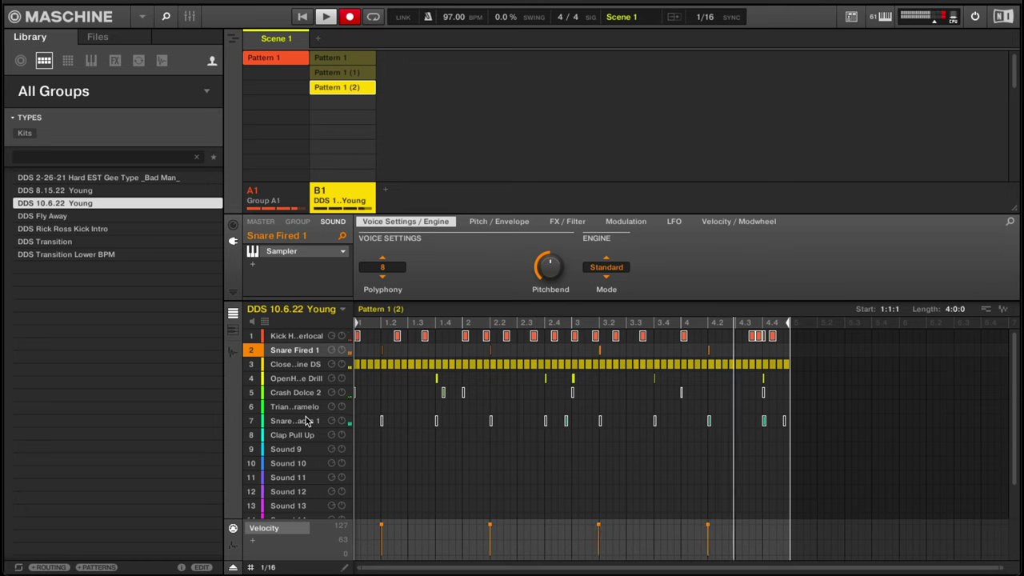
{"action": "key", "text": "r"}
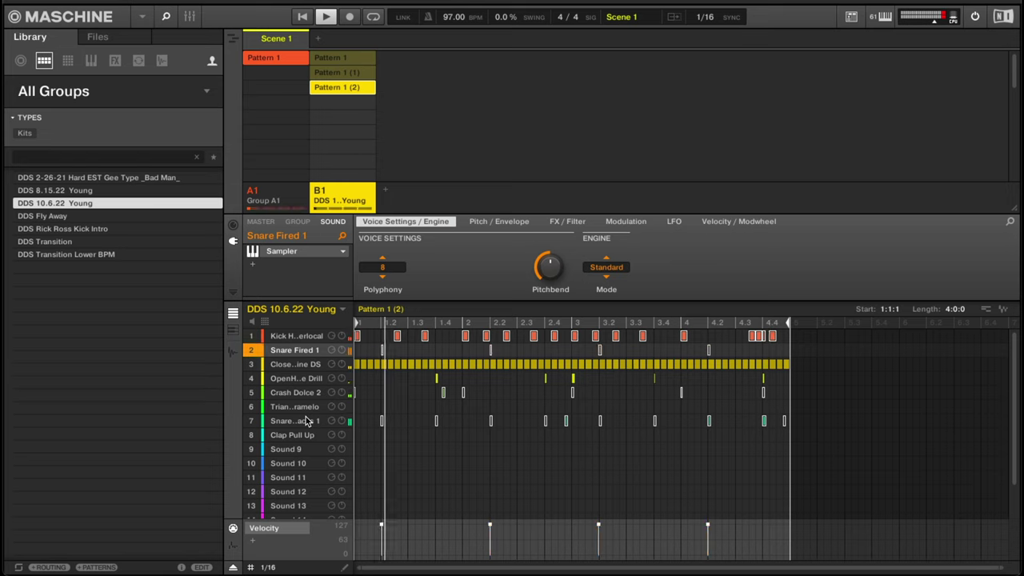
Lower the velocity of the Crash Dolce 2 hit just after 1.4 and select the Snare Fired 1 hits.
{"action": "left_click", "coordinate": [295, 392]}
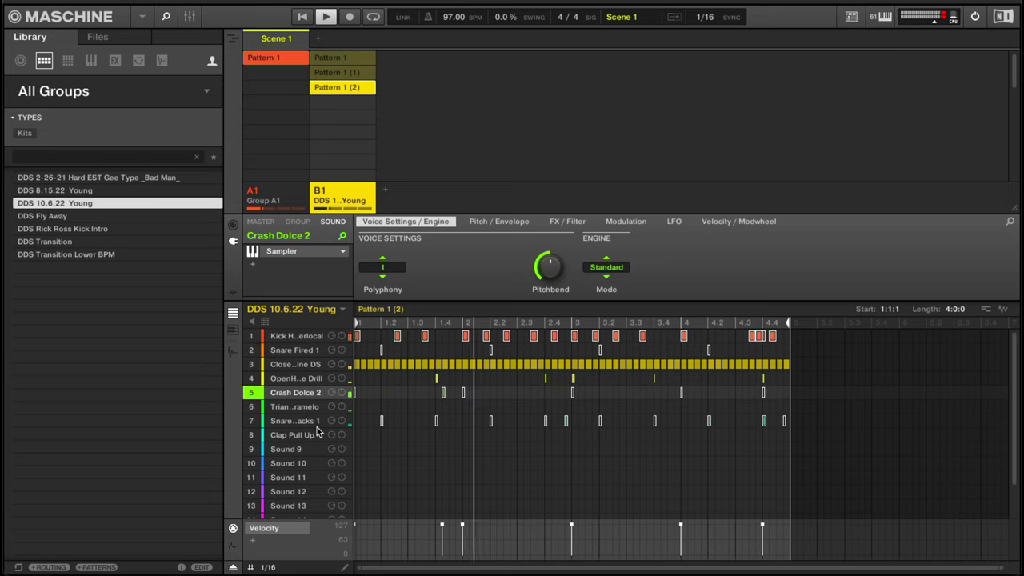
{"action": "left_click", "coordinate": [440, 379]}
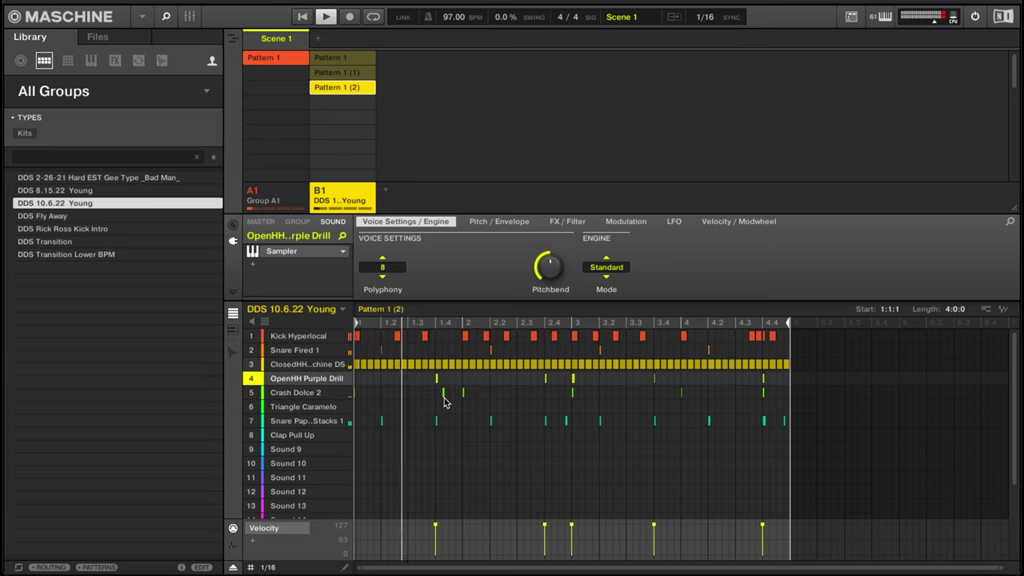
{"action": "left_click", "coordinate": [443, 393]}
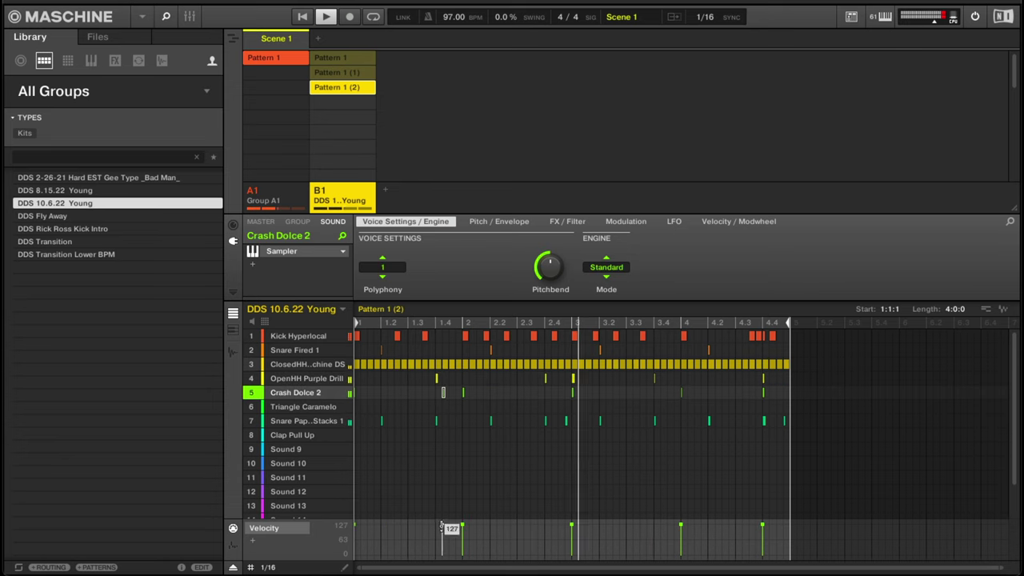
{"action": "left_click_drag", "start_coordinate": [442, 529], "coordinate": [442, 536]}
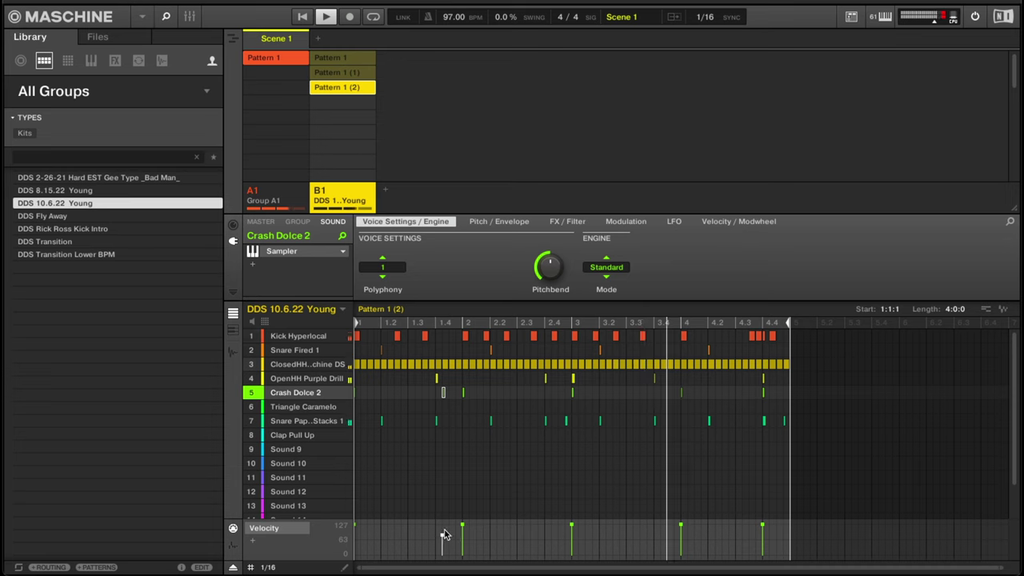
{"action": "left_click", "coordinate": [482, 356]}
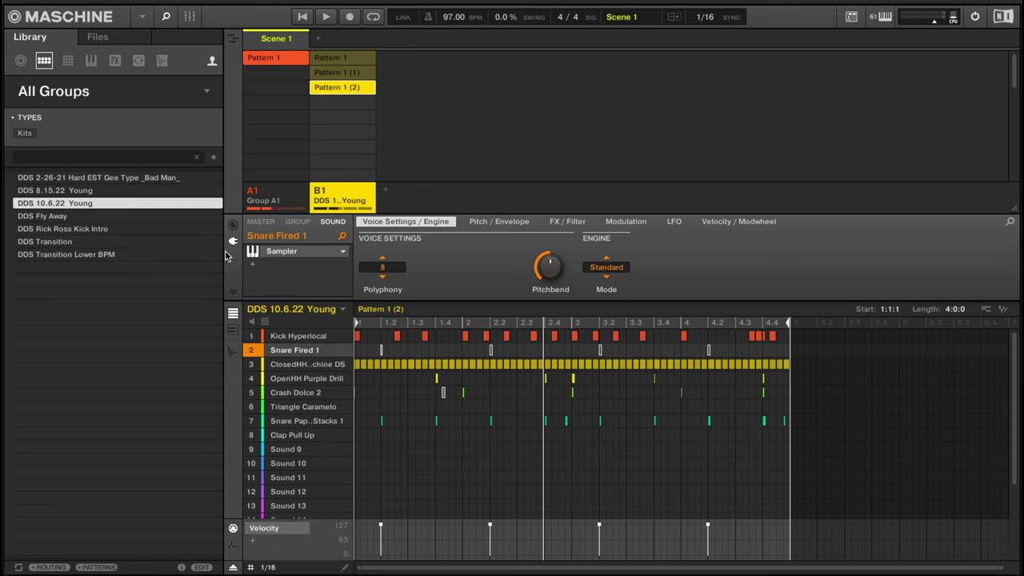
Open the Valves plug-in on Group A1's Cirque Noir (6-8) sound for viewing and close its window.
{"action": "left_click", "coordinate": [280, 210]}
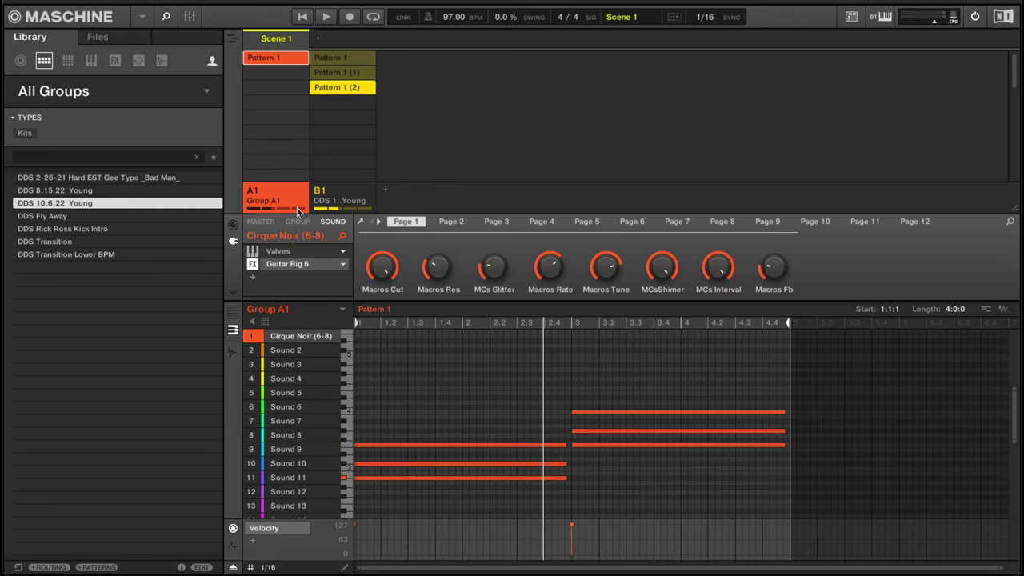
{"action": "left_click", "coordinate": [288, 250]}
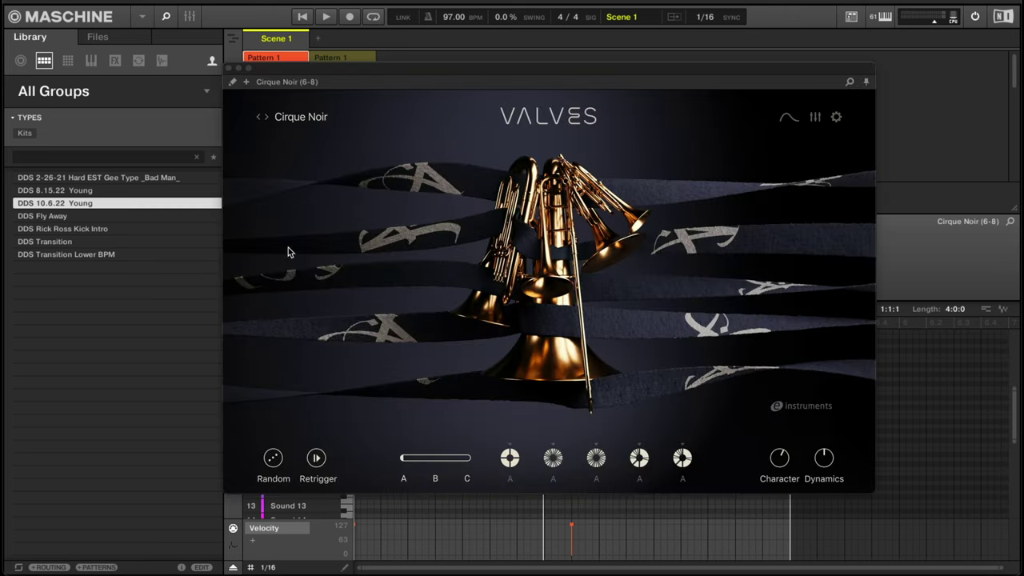
{"action": "left_click", "coordinate": [229, 69]}
Create a third group and load the Valves preset Soft Legato from the factory instrument library into its first sound.
{"action": "left_click", "coordinate": [389, 192]}
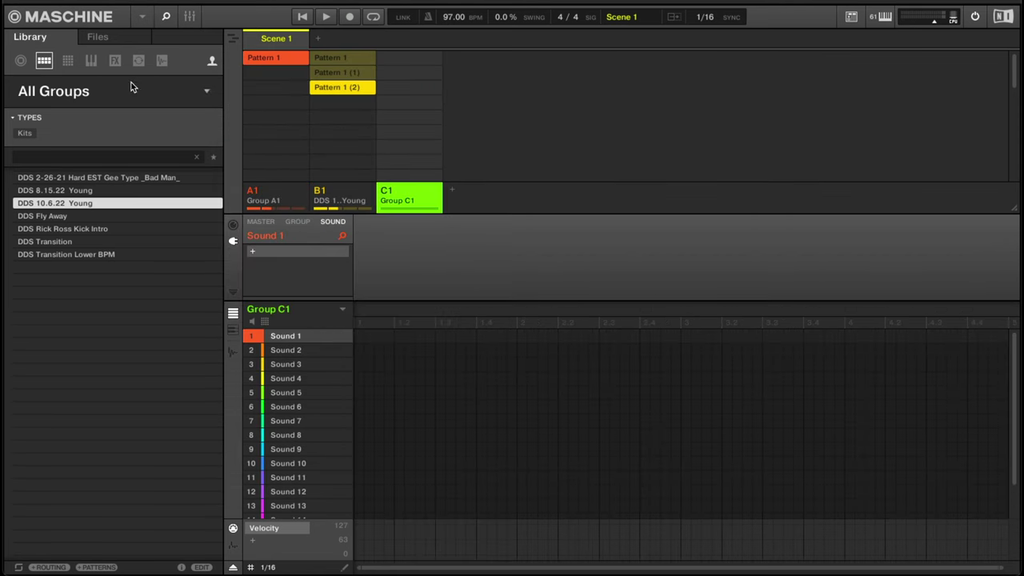
{"action": "left_click", "coordinate": [212, 62]}
{"action": "left_click", "coordinate": [92, 62]}
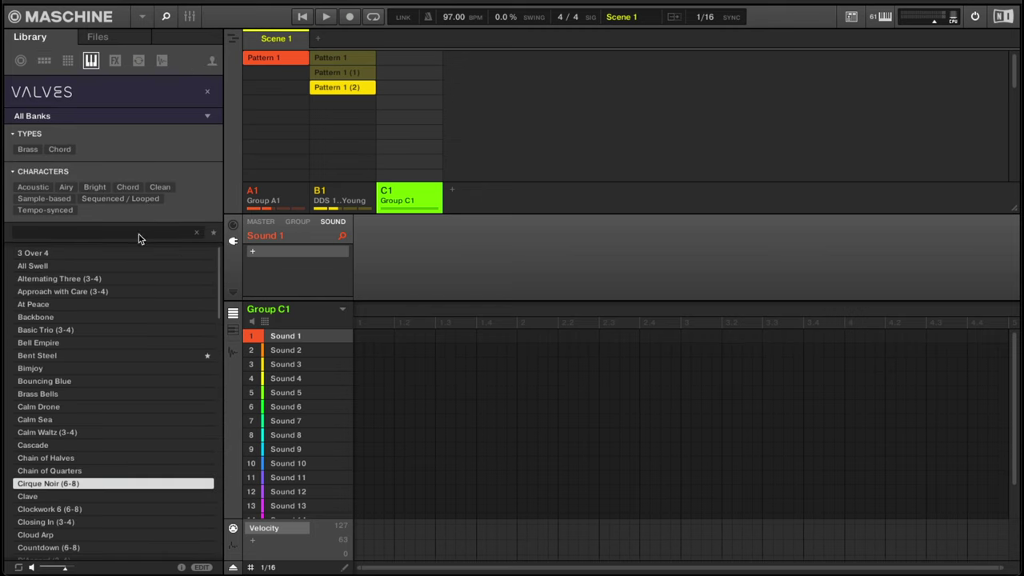
{"action": "scroll", "coordinate": [166, 370], "scroll_direction": "down", "scroll_amount": 5}
{"action": "scroll", "coordinate": [167, 369], "scroll_direction": "up", "scroll_amount": 2}
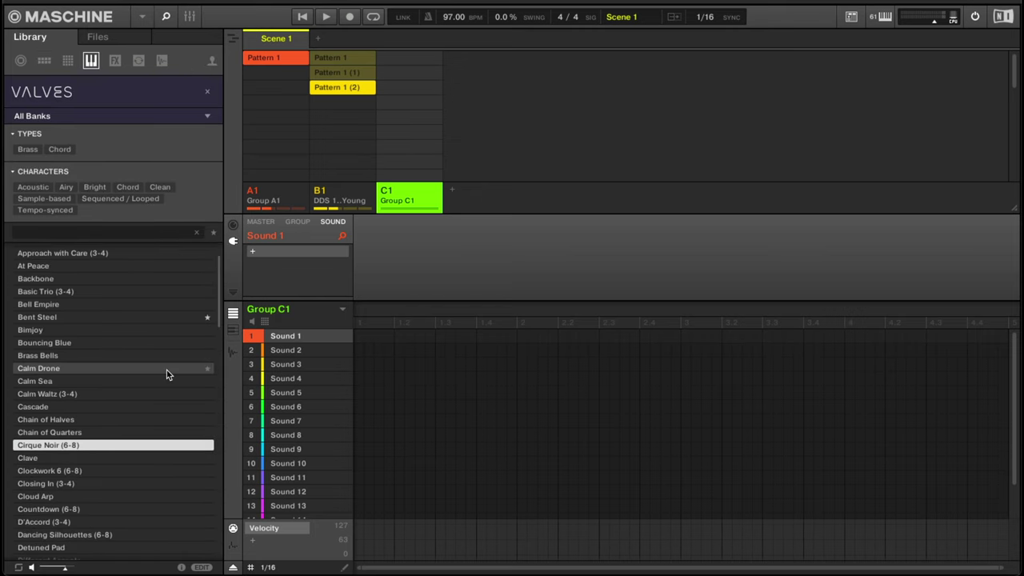
{"action": "left_click", "coordinate": [206, 317]}
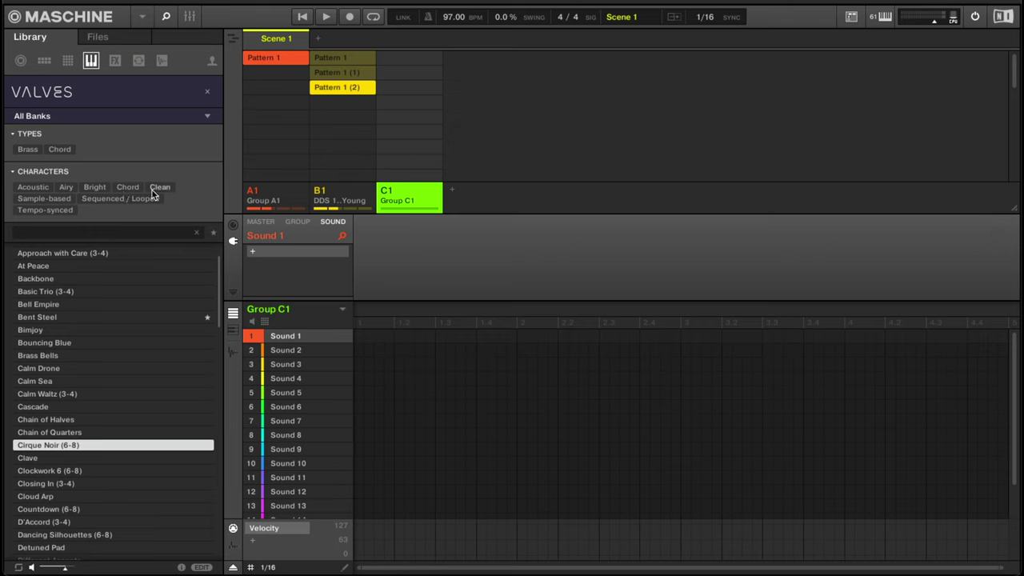
{"action": "left_click_drag", "start_coordinate": [221, 282], "coordinate": [223, 482]}
{"action": "left_click", "coordinate": [120, 369]}
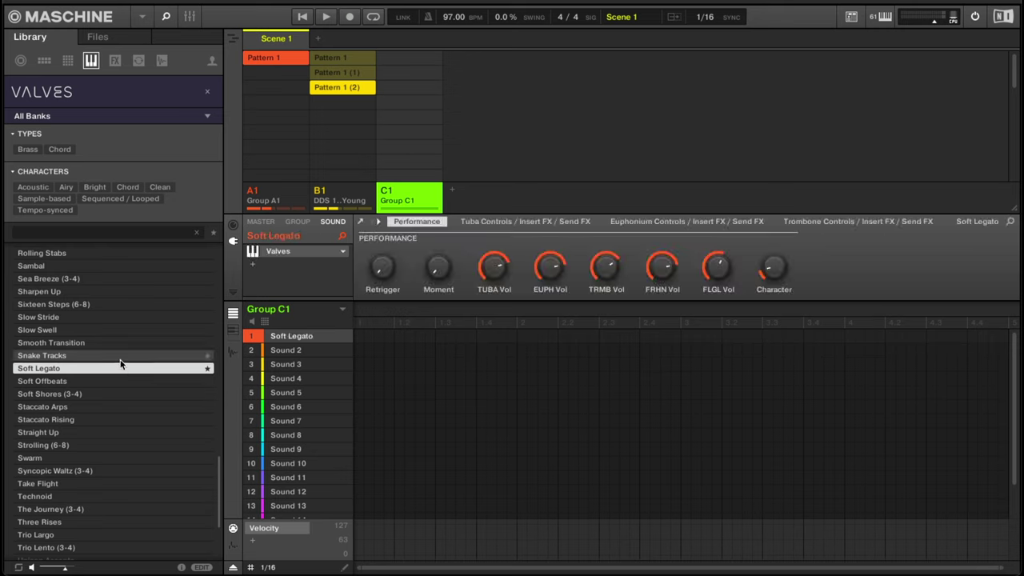
Play the beat with Soft Legato in Group C1, and try Smooth Transition, Staccato Arps, Staccato Rising and Three Rises over it.
{"action": "key", "text": "space"}
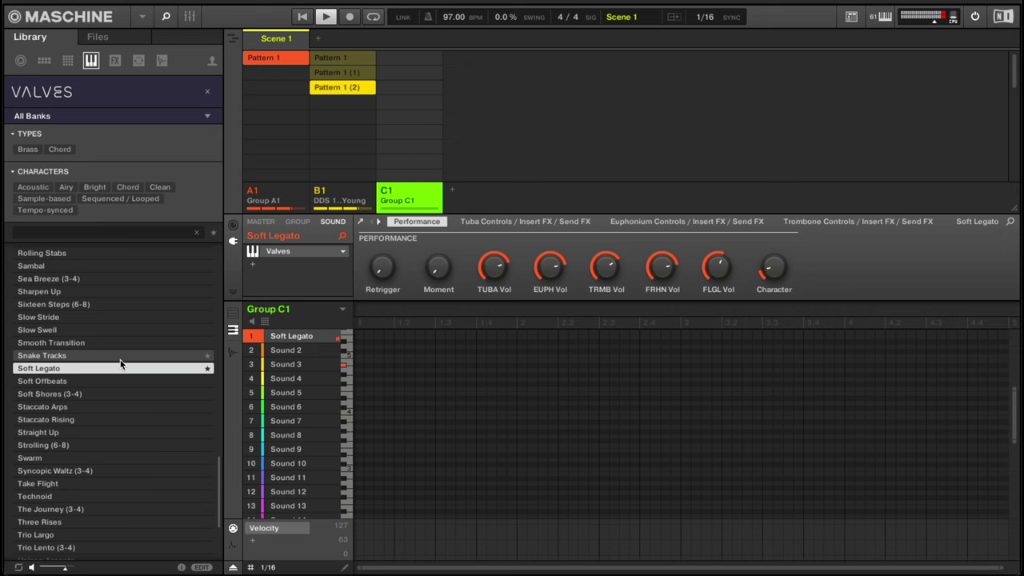
{"action": "left_click", "coordinate": [274, 200]}
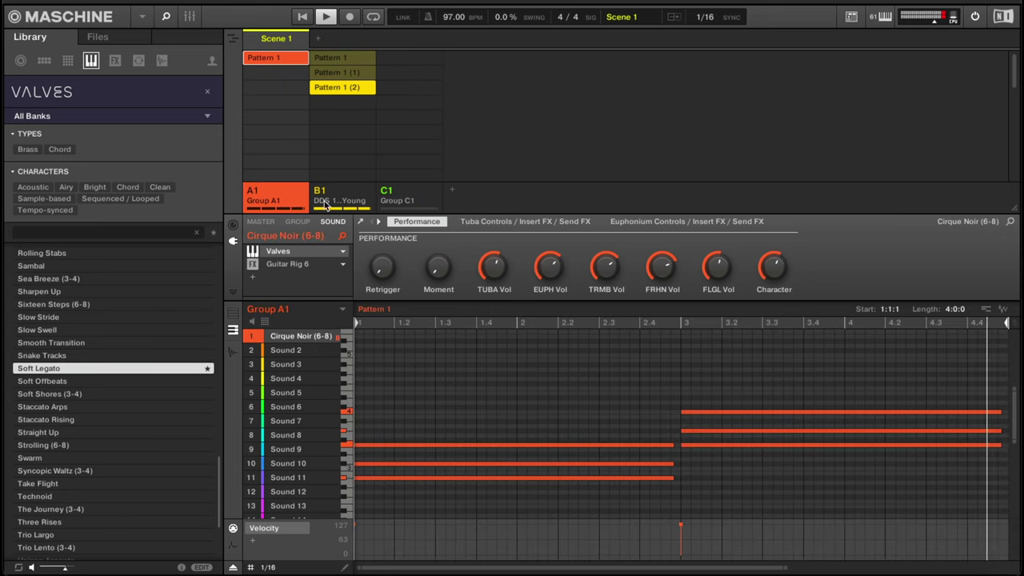
{"action": "left_click", "coordinate": [404, 201]}
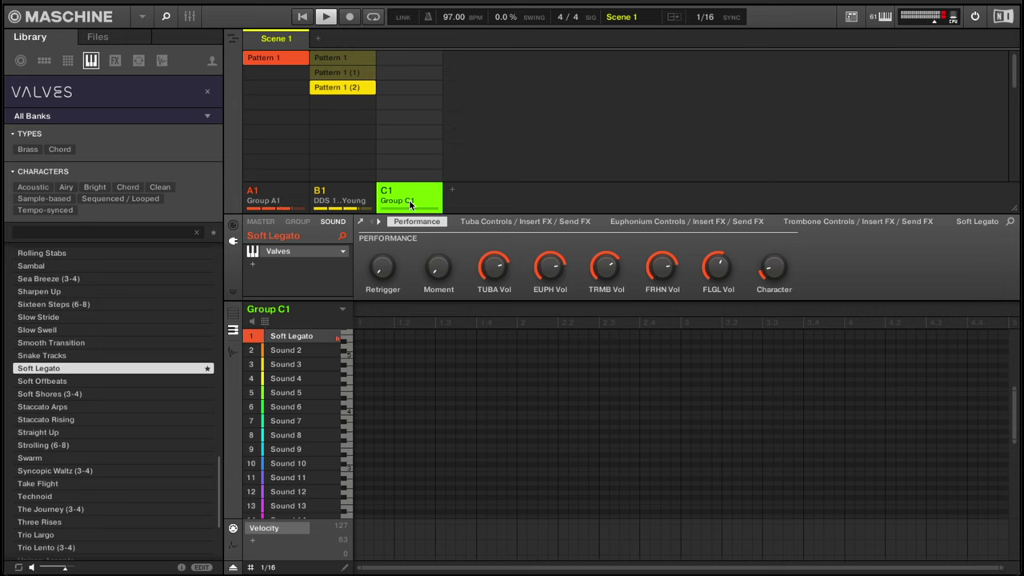
{"action": "left_click", "coordinate": [108, 343]}
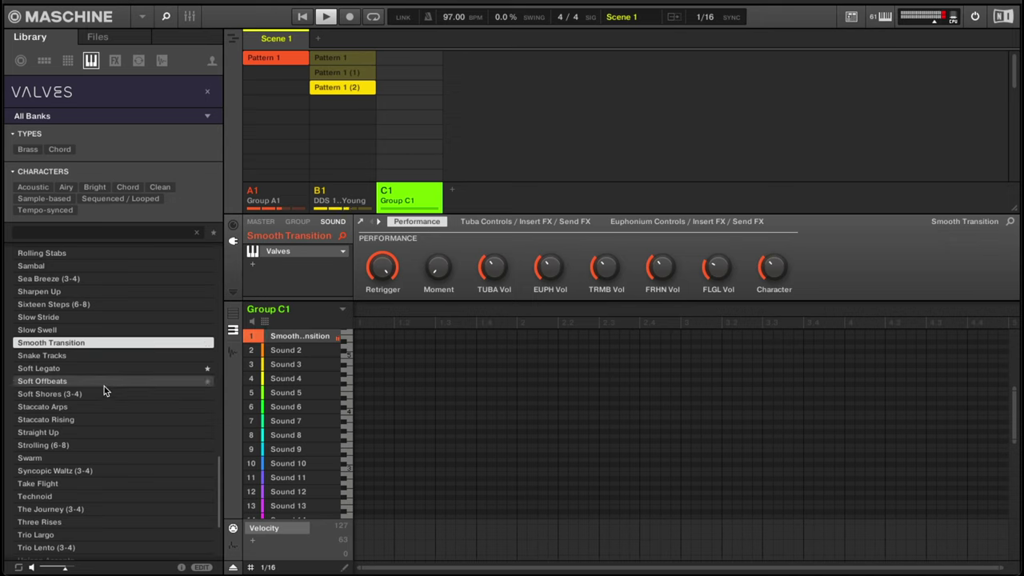
{"action": "left_click", "coordinate": [100, 408]}
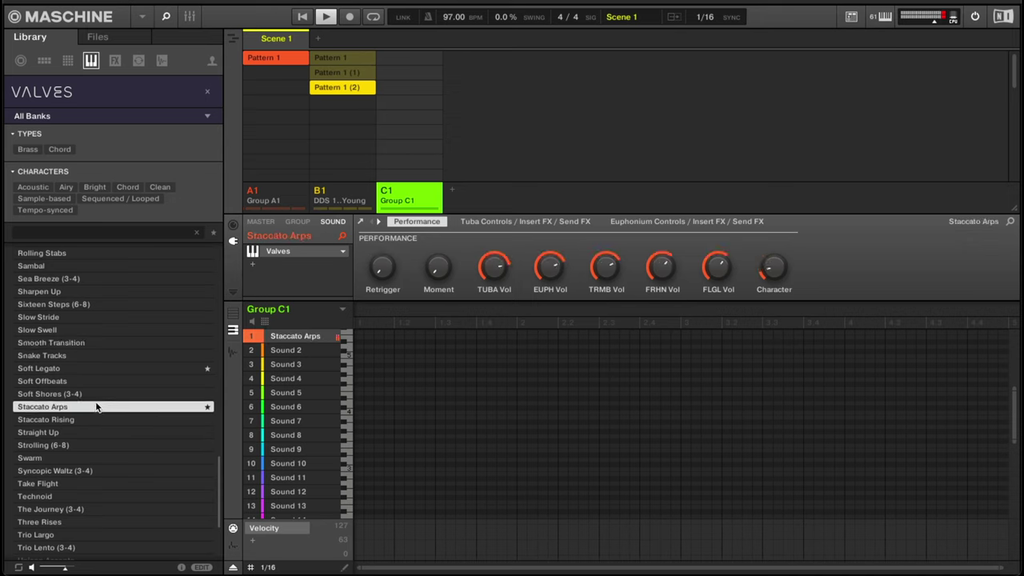
{"action": "left_click", "coordinate": [97, 418]}
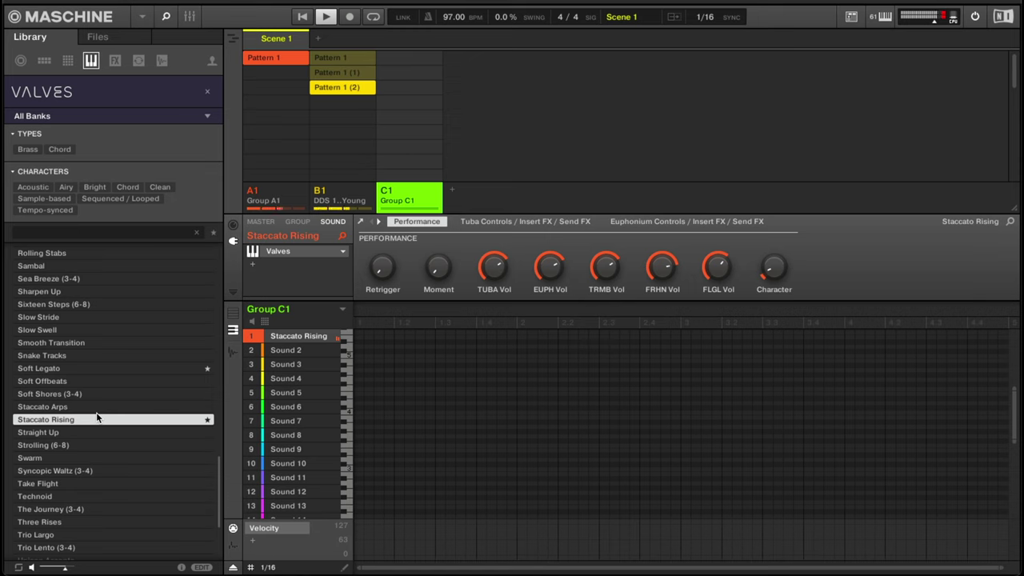
{"action": "left_click", "coordinate": [78, 523]}
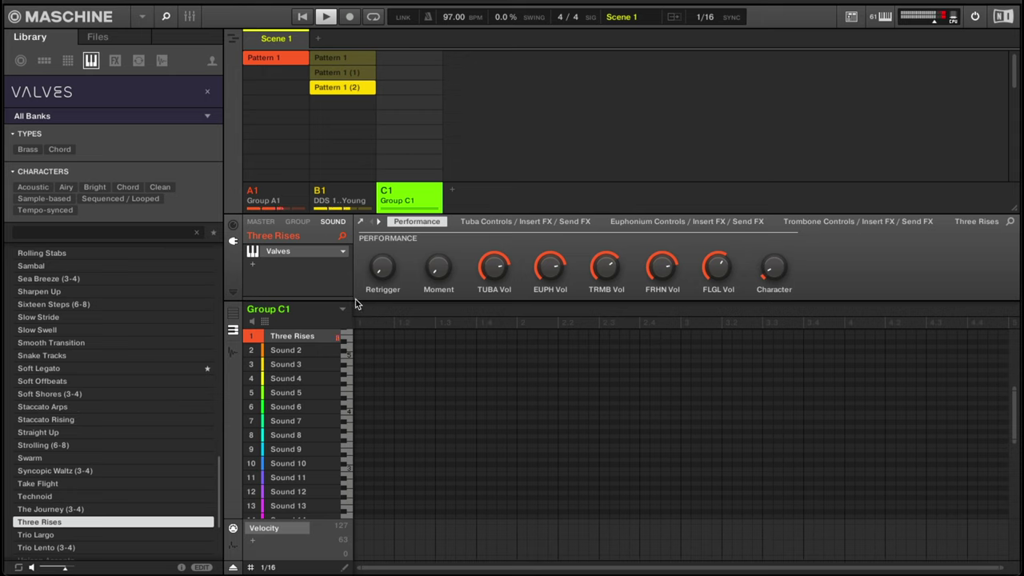
{"action": "key", "text": "space"}
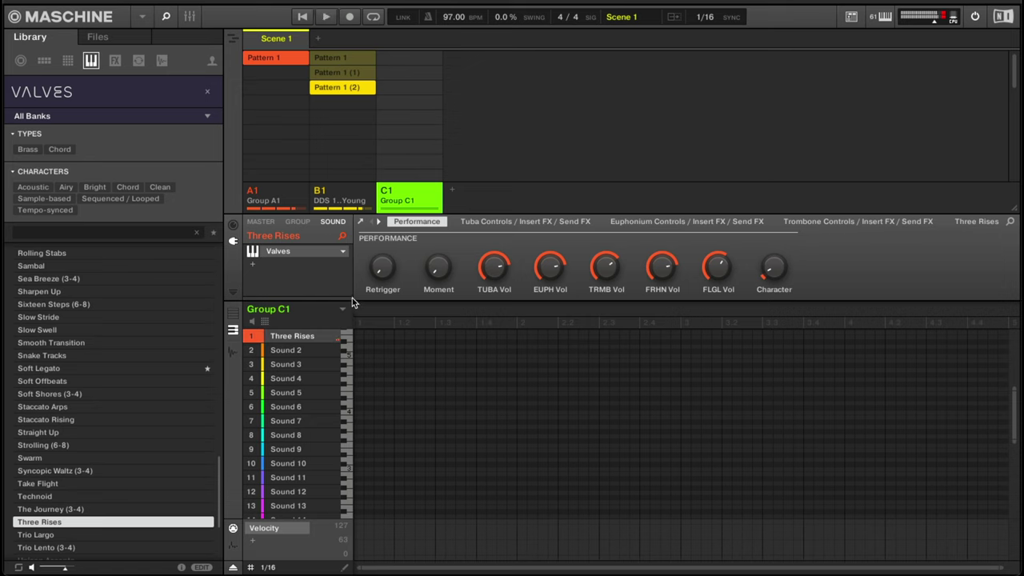
Replace Valves on Group C1's first sound with the Arturia VST3 instrument Pigments.
{"action": "left_click", "coordinate": [343, 252]}
{"action": "mouse_move", "coordinate": [373, 322]}
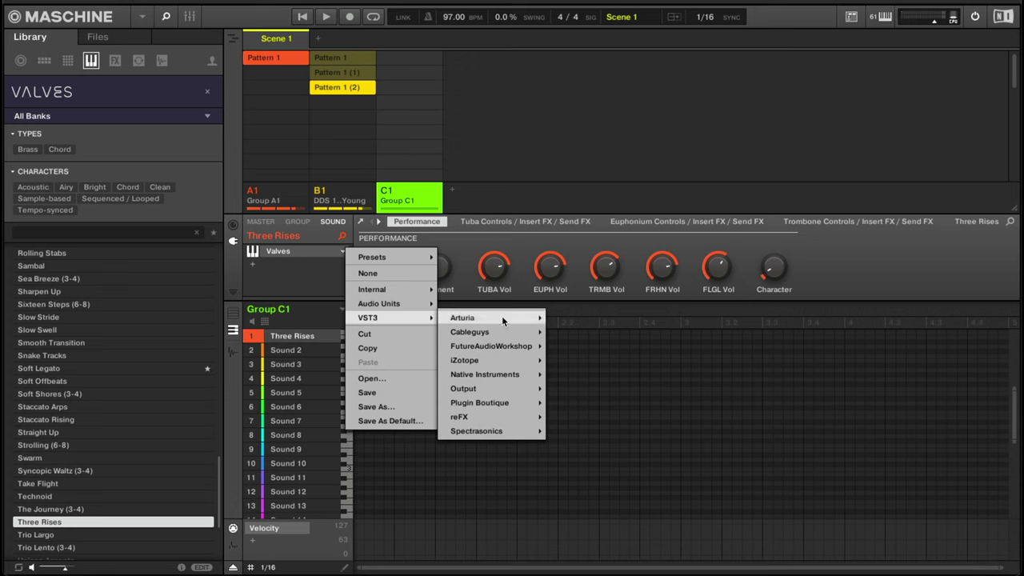
{"action": "mouse_move", "coordinate": [506, 320]}
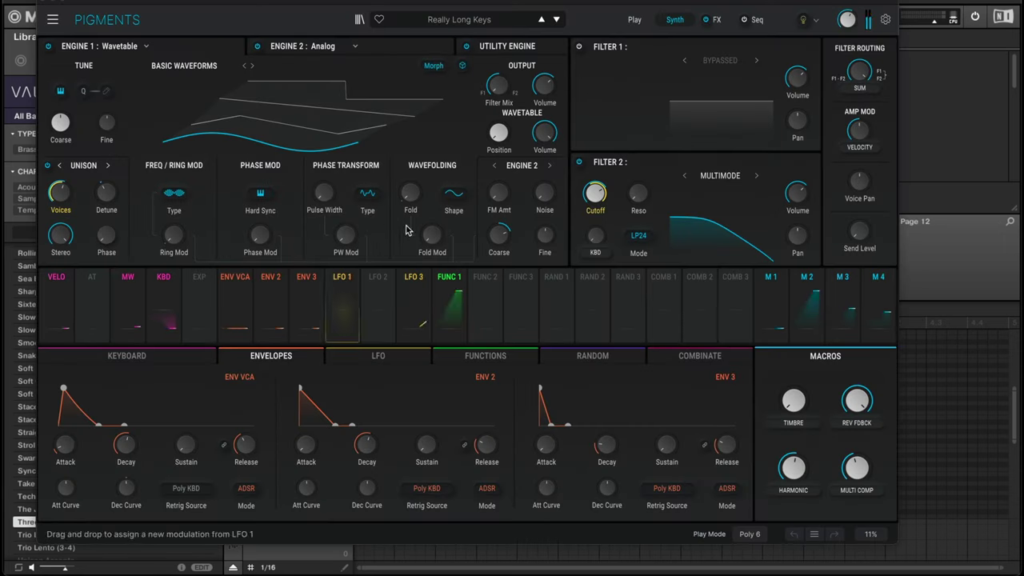
Load the Mystic Piano preset in Pigments, record a four-bar melody into Group C1's pattern and close the plug-in window.
{"action": "left_click", "coordinate": [452, 19]}
{"action": "mouse_move", "coordinate": [422, 157]}
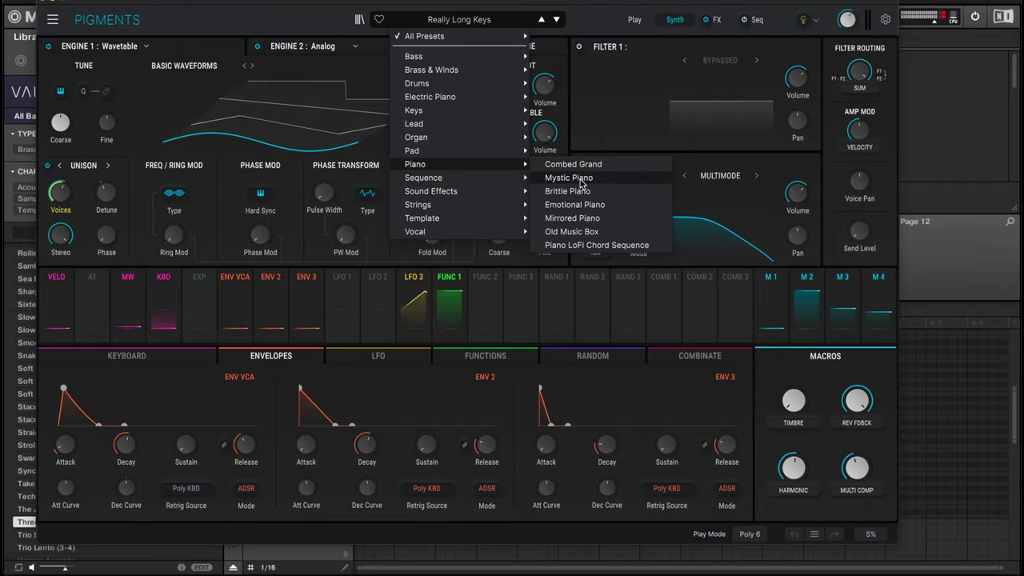
{"action": "left_click", "coordinate": [568, 177]}
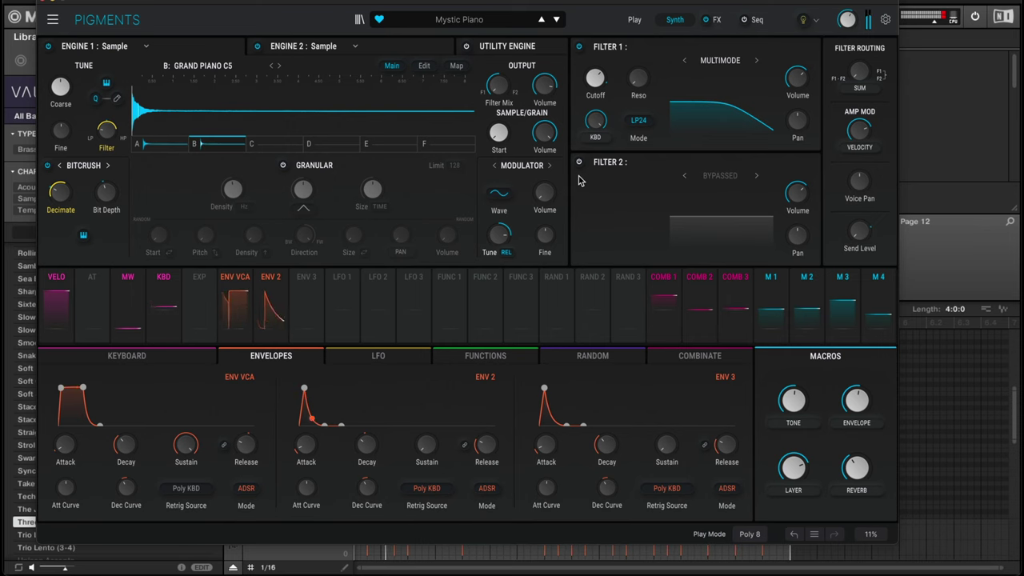
{"action": "left_click", "coordinate": [45, 3]}
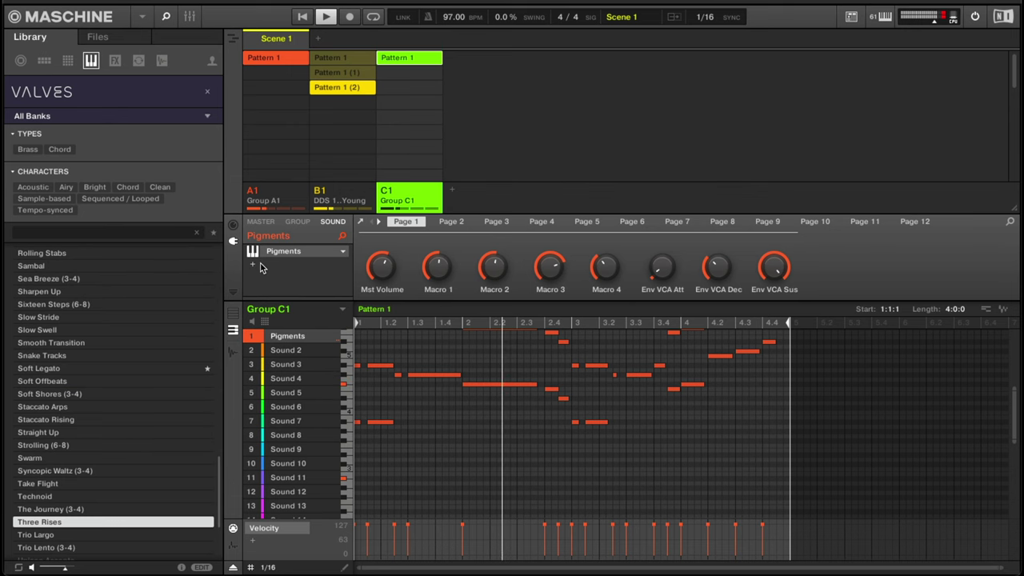
Copy the Guitar Rig 6 effect from Group A1's first sound and paste it after Pigments on Group C1's first sound.
{"action": "left_click", "coordinate": [279, 204]}
{"action": "right_click", "coordinate": [281, 264]}
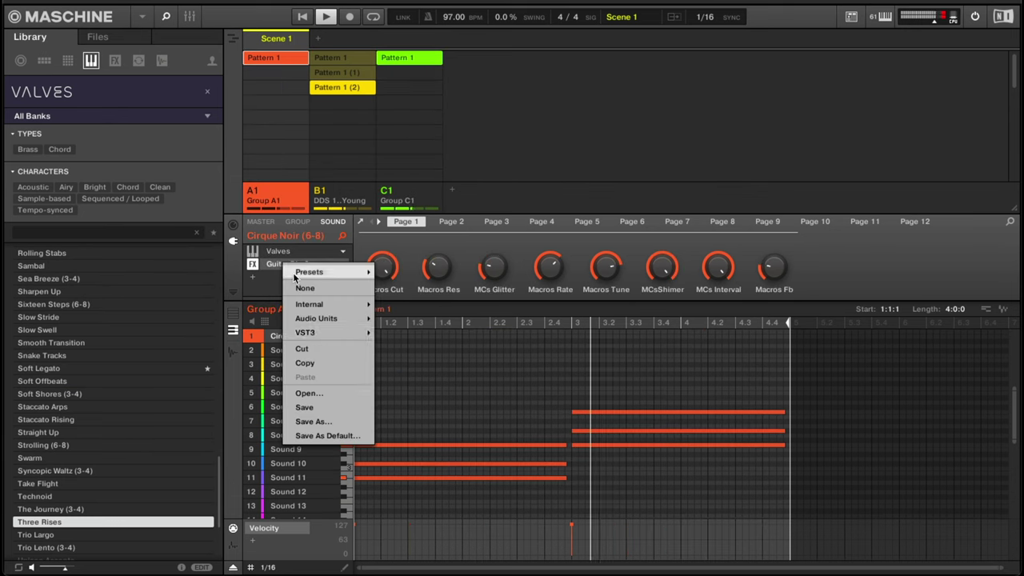
{"action": "left_click", "coordinate": [318, 362]}
{"action": "left_click", "coordinate": [394, 204]}
{"action": "right_click", "coordinate": [286, 251]}
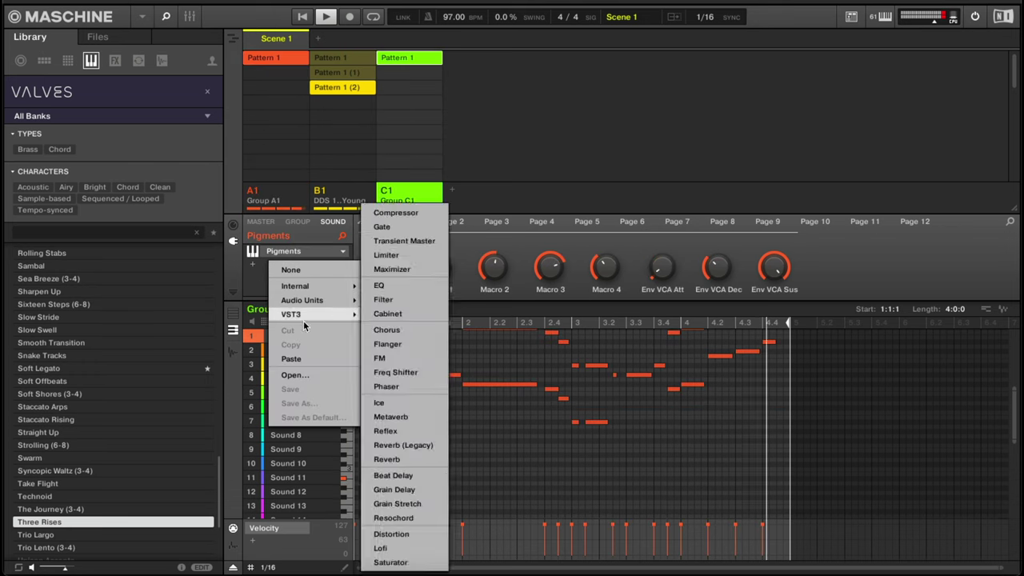
{"action": "left_click", "coordinate": [292, 359]}
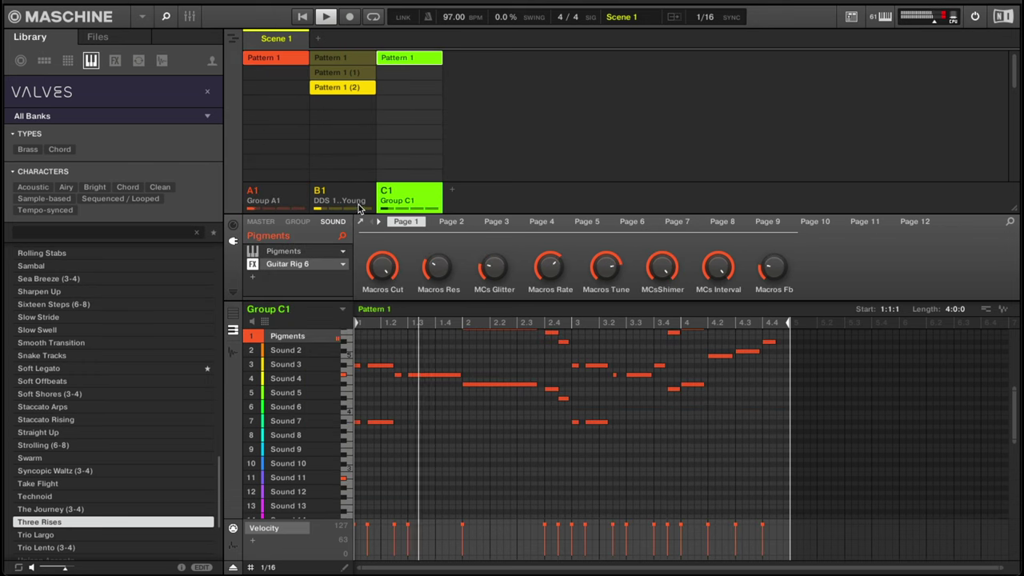
Change Group C1's Pigments preset to Emotional Piano from the Piano category and close the plug-in window.
{"action": "double_click", "coordinate": [290, 254]}
{"action": "left_click", "coordinate": [458, 19]}
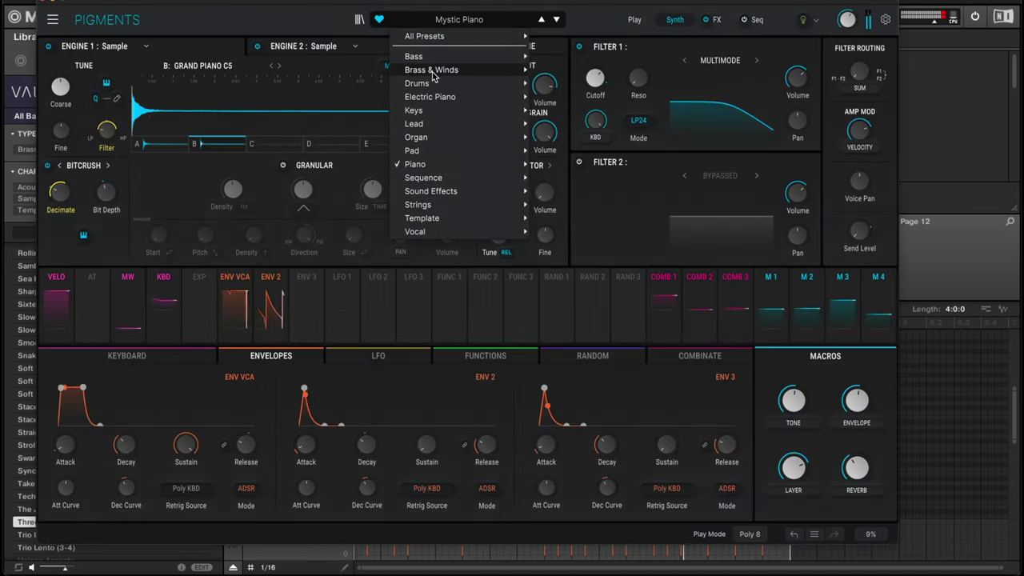
{"action": "mouse_move", "coordinate": [438, 164]}
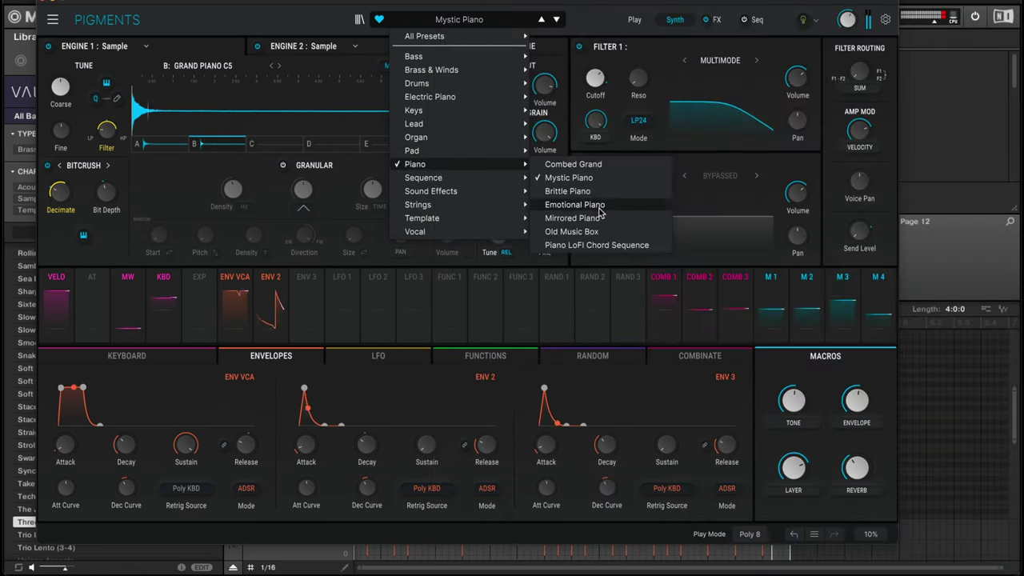
{"action": "left_click", "coordinate": [599, 206]}
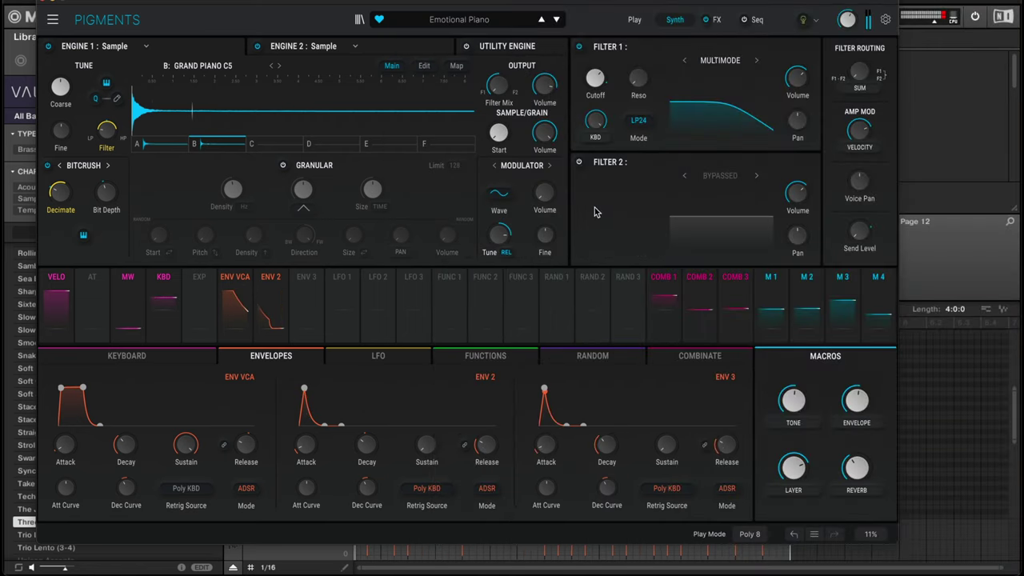
{"action": "left_click", "coordinate": [382, 19]}
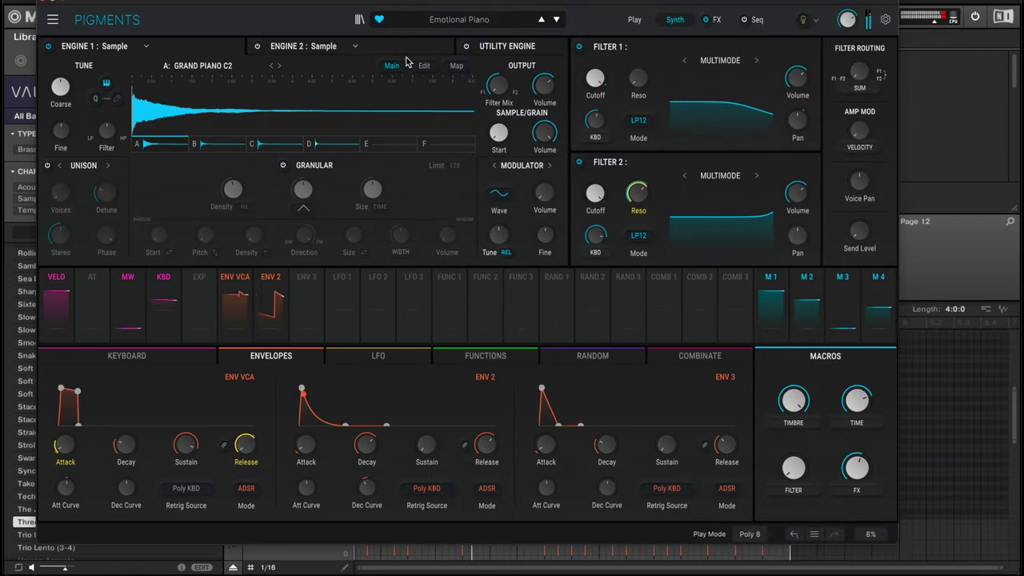
{"action": "left_click", "coordinate": [44, 4]}
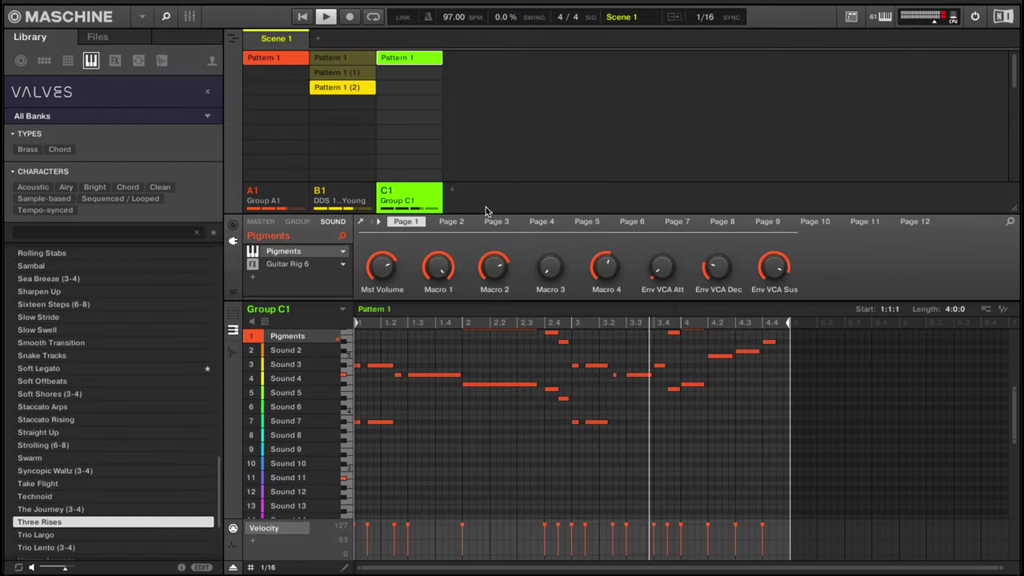
Create a fourth group and look through the VST3 plug-ins available for its first sound.
{"action": "left_click", "coordinate": [452, 197]}
{"action": "left_click", "coordinate": [271, 251]}
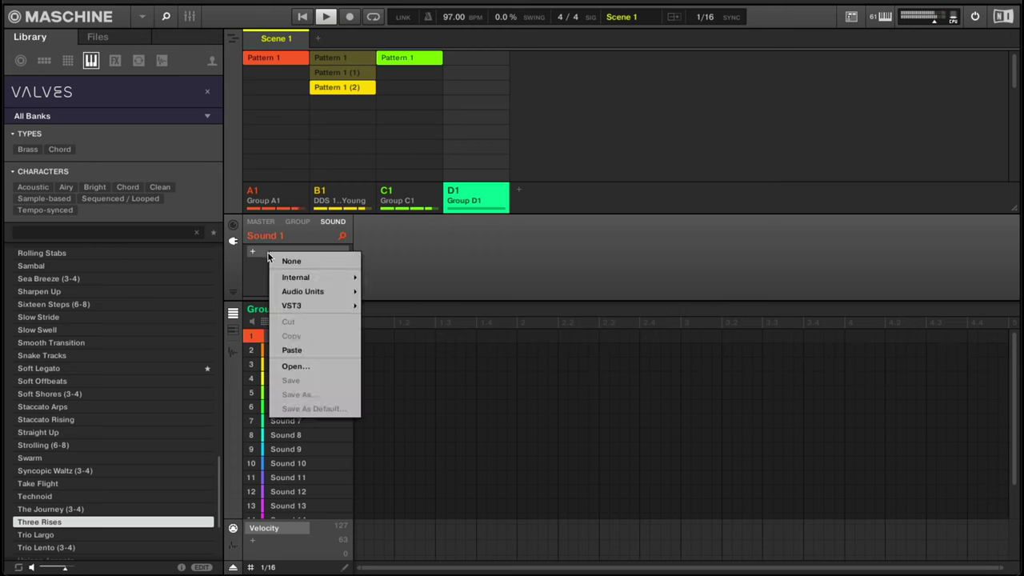
{"action": "mouse_move", "coordinate": [310, 306]}
{"action": "mouse_move", "coordinate": [426, 398]}
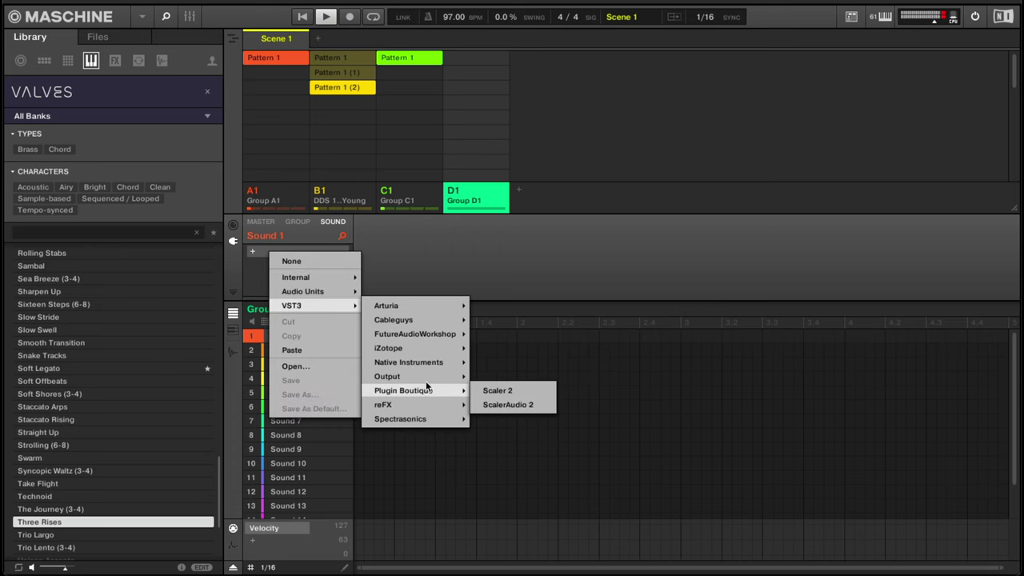
{"action": "left_click", "coordinate": [512, 284]}
Load Tubular Bells from the Symphony Series Percussion library into Group D1's first sound and clear the library's product filter.
{"action": "left_click", "coordinate": [207, 91]}
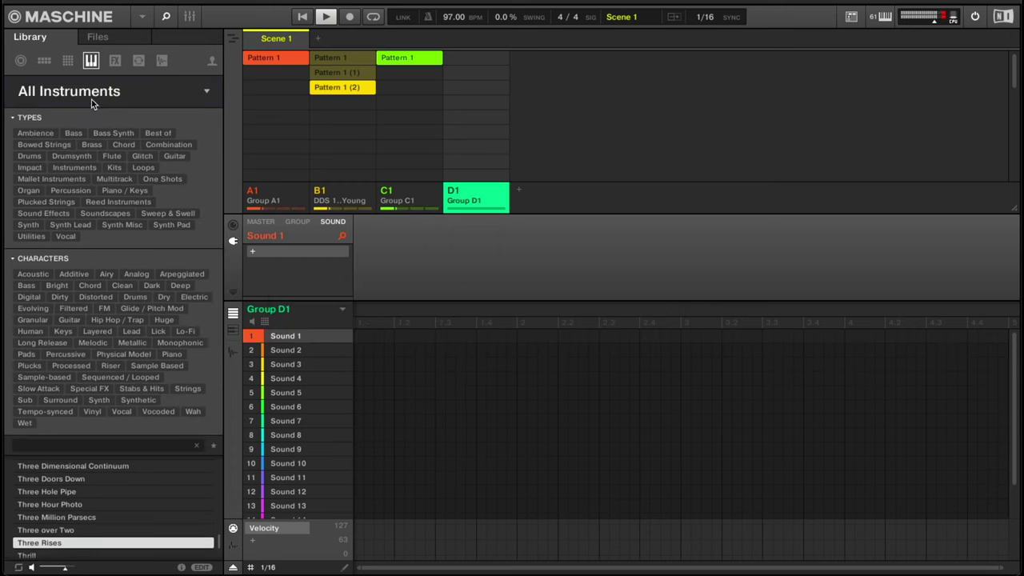
{"action": "left_click", "coordinate": [91, 99]}
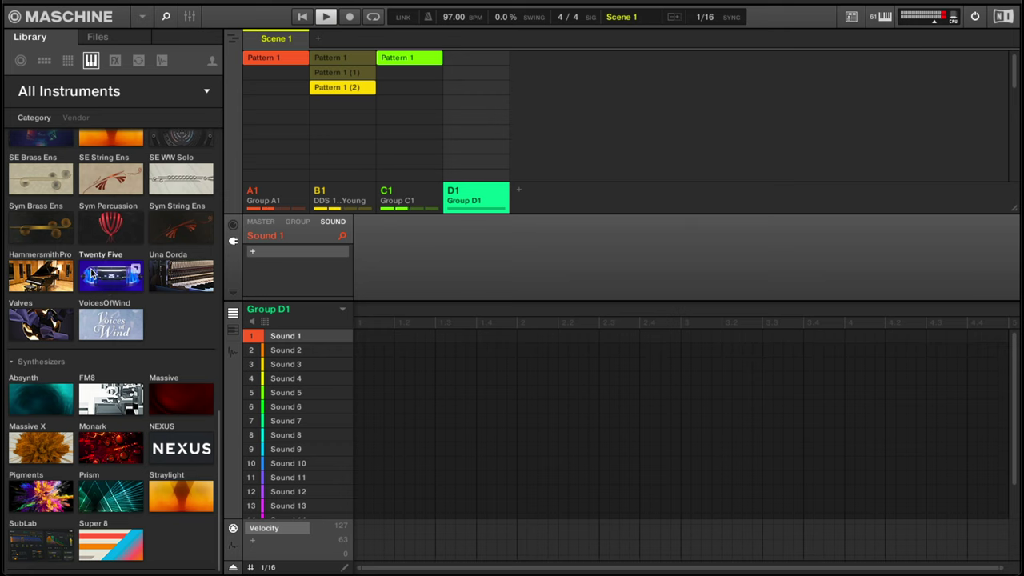
{"action": "left_click", "coordinate": [105, 232]}
{"action": "scroll", "coordinate": [89, 323], "scroll_direction": "down", "scroll_amount": 2}
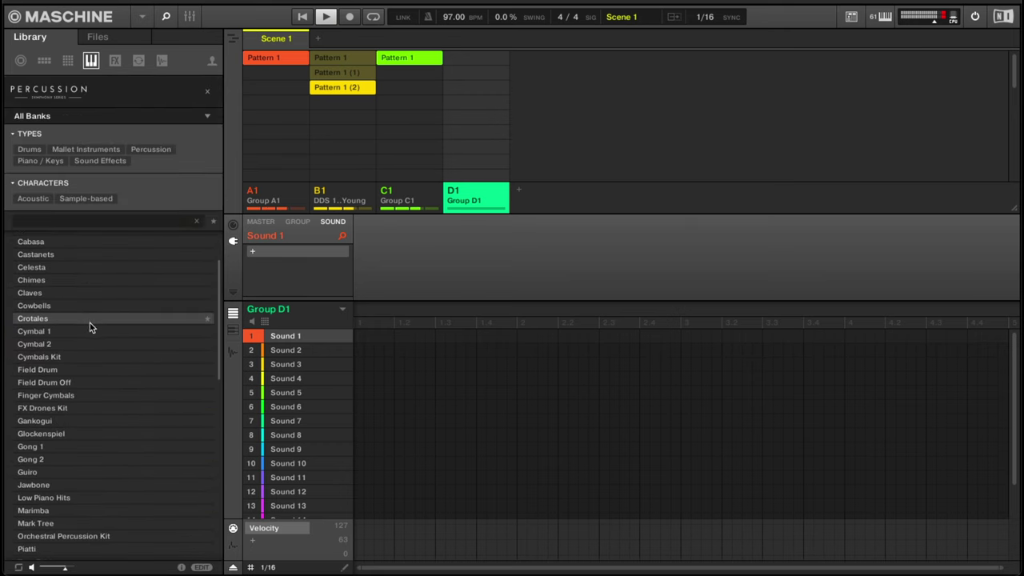
{"action": "scroll", "coordinate": [89, 323], "scroll_direction": "down", "scroll_amount": 5}
{"action": "scroll", "coordinate": [73, 350], "scroll_direction": "down", "scroll_amount": 5}
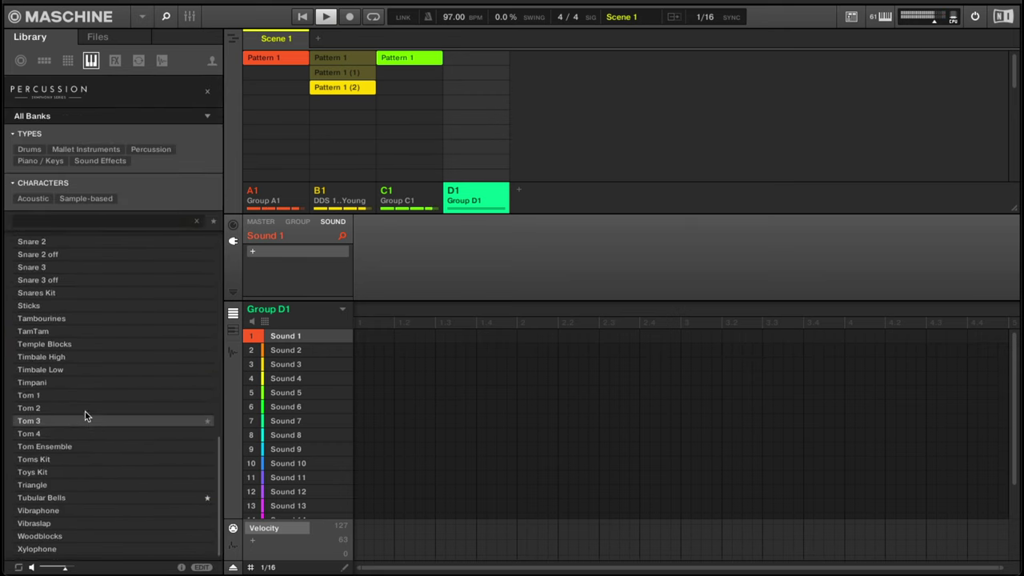
{"action": "left_click", "coordinate": [102, 497]}
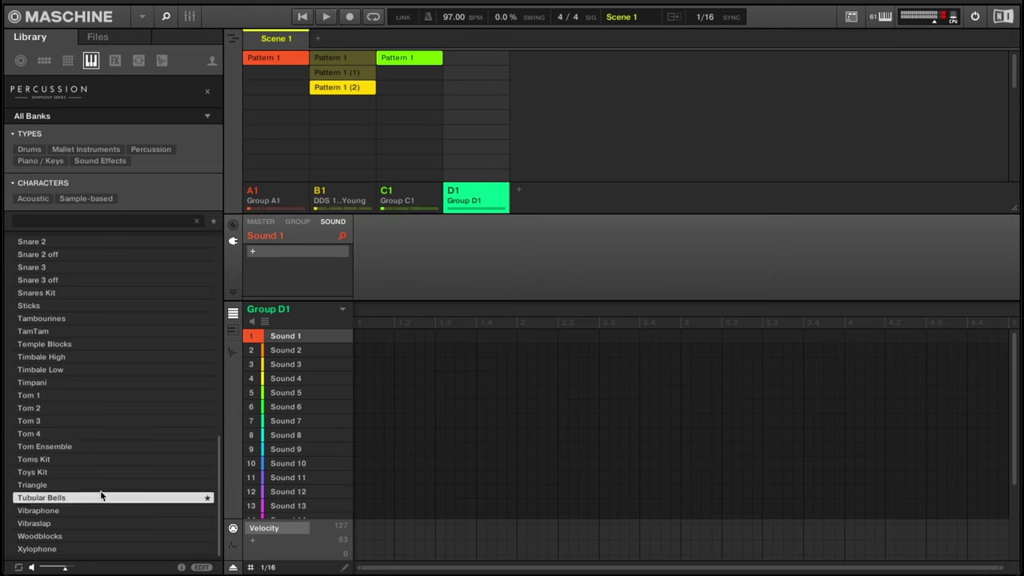
{"action": "left_click", "coordinate": [207, 91]}
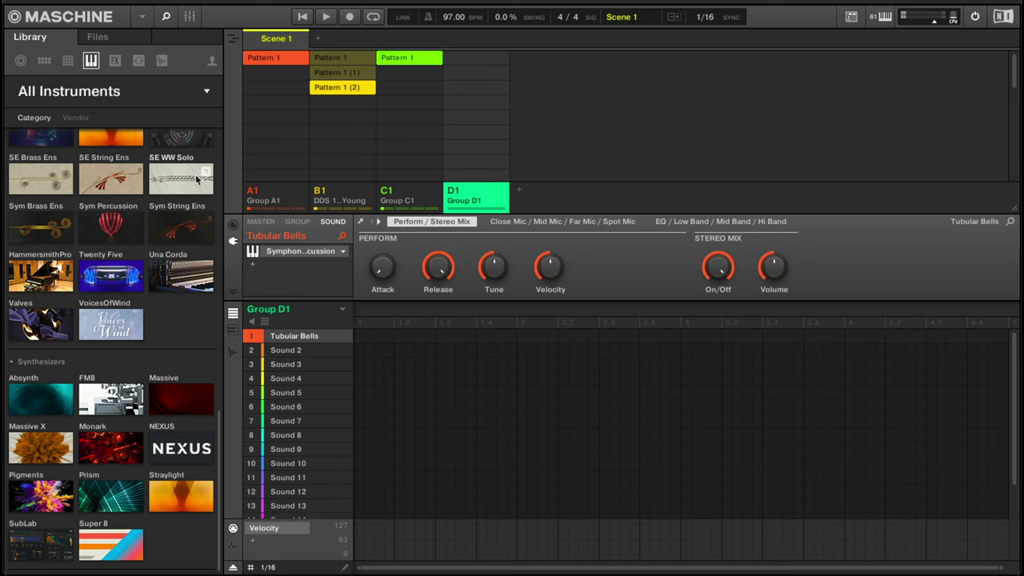
Record a four-bar tubular bells part into Group D1's pattern and play it with the beat.
{"action": "key", "text": "r"}
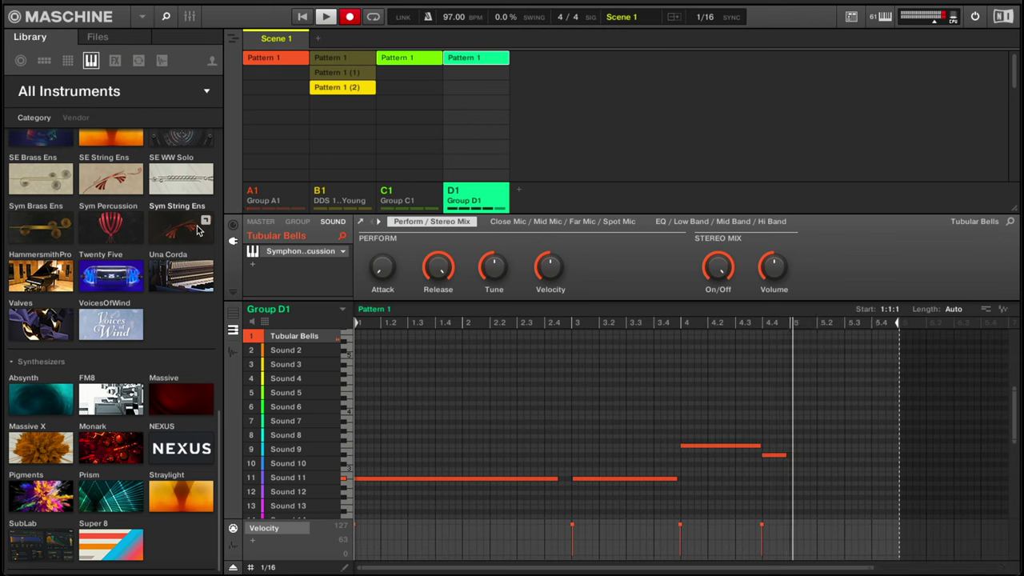
{"action": "key", "text": "ctrl+space"}
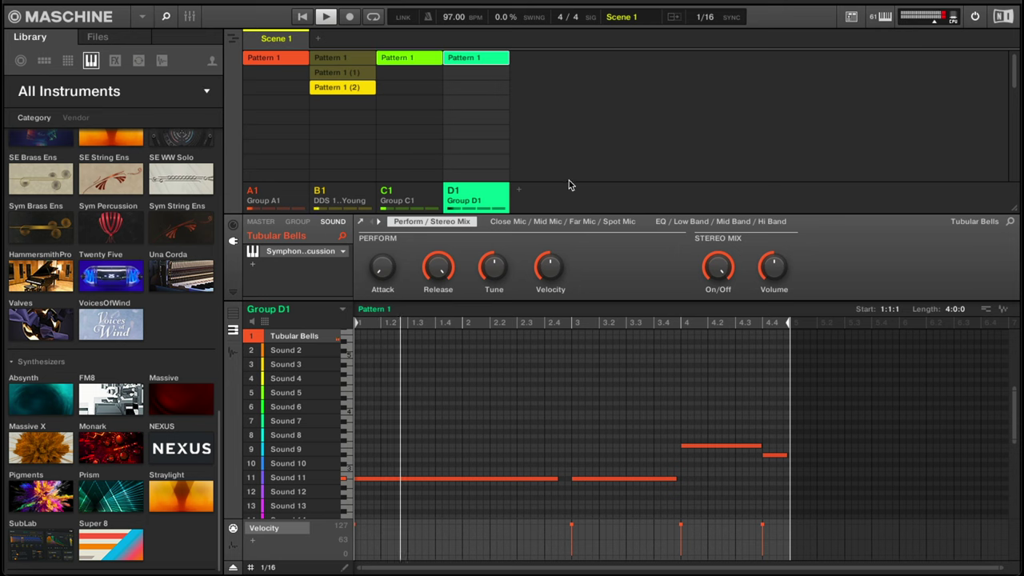
{"action": "left_click", "coordinate": [491, 202]}
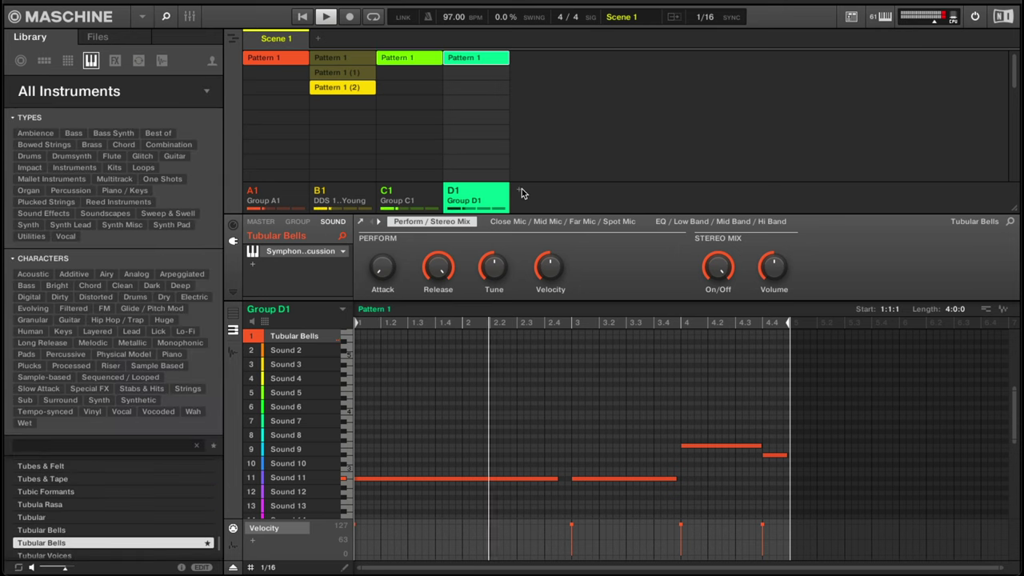
Create a fifth group and load the FutureAudioWorkshop VST3 instrument SubLabXL into its first sound.
{"action": "left_click", "coordinate": [520, 193]}
{"action": "left_click", "coordinate": [255, 250]}
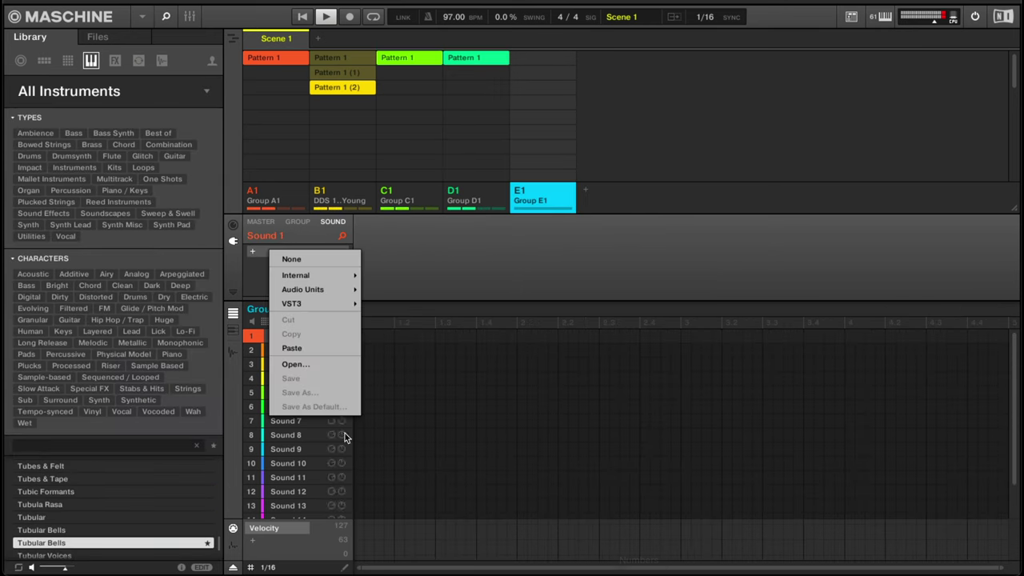
{"action": "mouse_move", "coordinate": [305, 298]}
{"action": "mouse_move", "coordinate": [417, 332]}
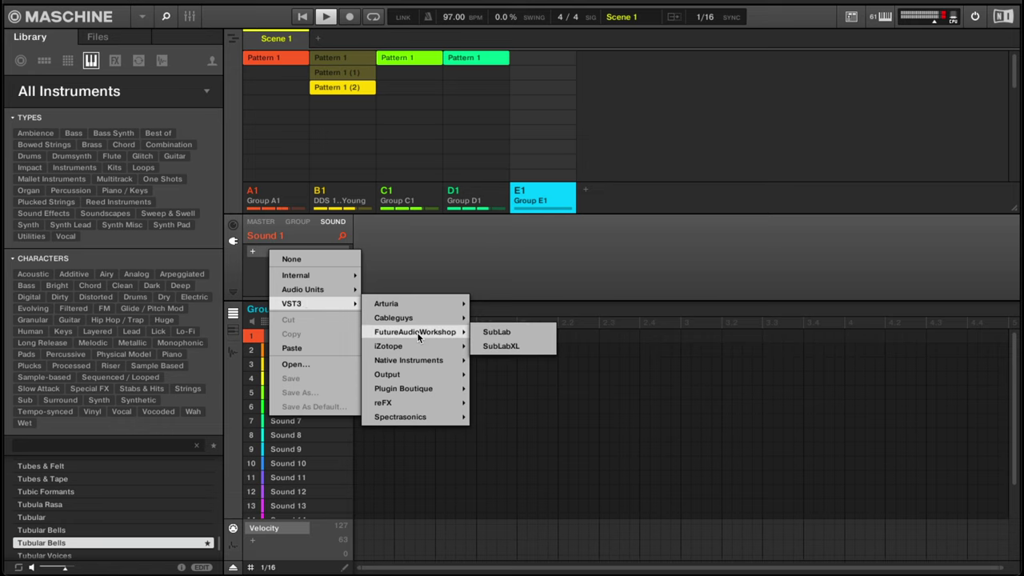
{"action": "left_click", "coordinate": [500, 346]}
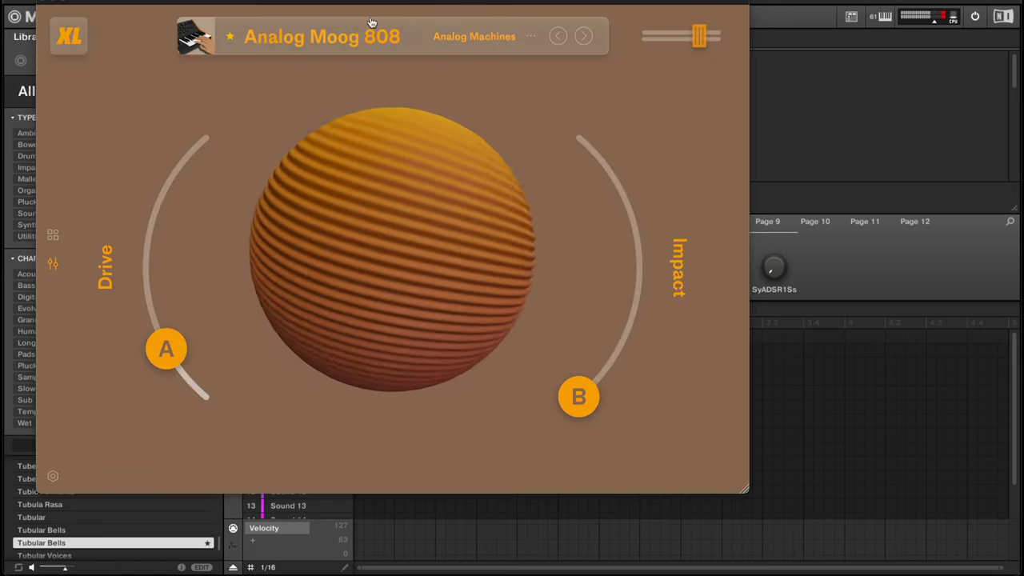
Load the Brambleton preset from the Future 808s pack in SubLabXL.
{"action": "left_click", "coordinate": [373, 24]}
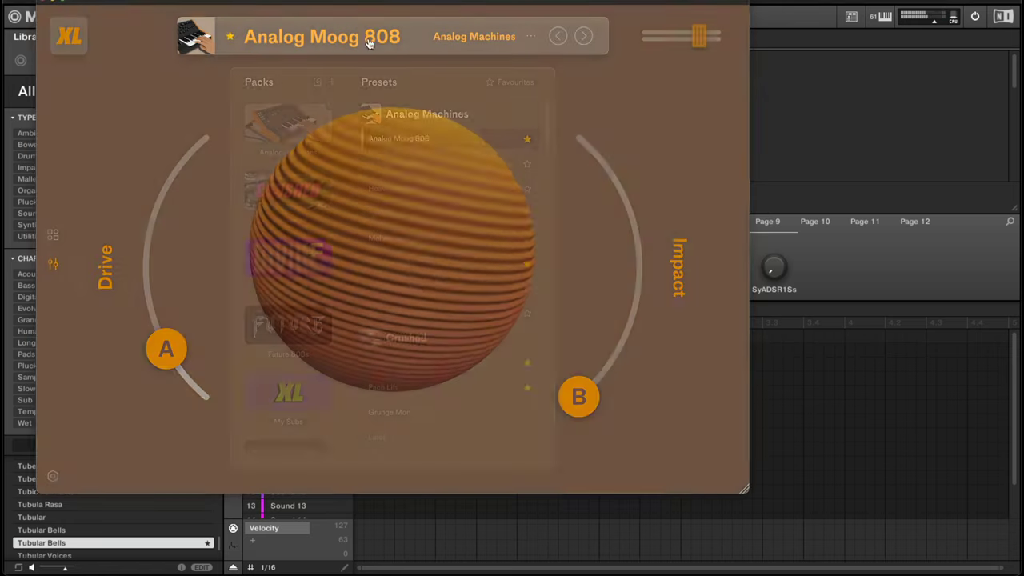
{"action": "left_click", "coordinate": [288, 324]}
{"action": "left_click", "coordinate": [464, 189]}
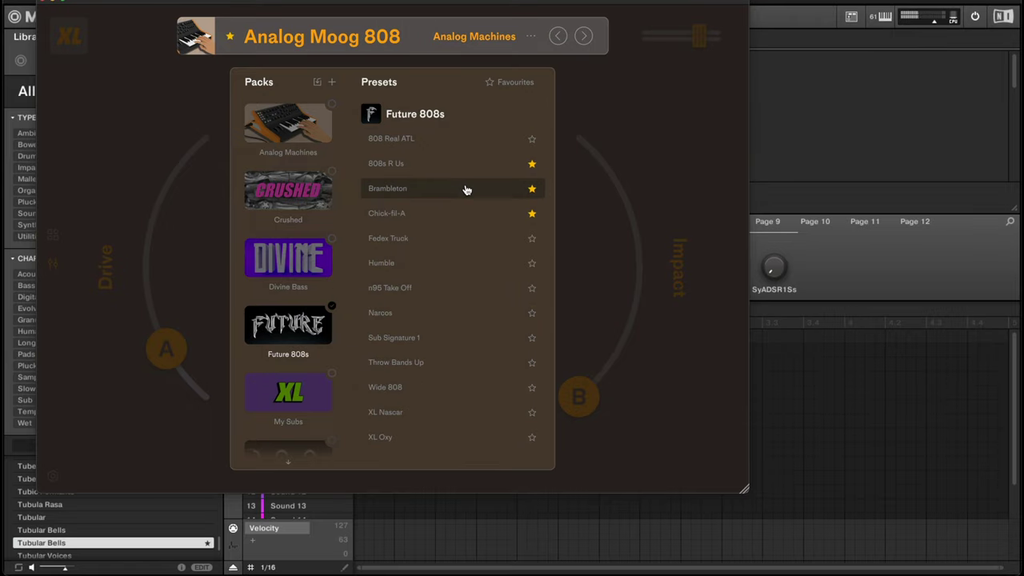
{"action": "left_click", "coordinate": [692, 197]}
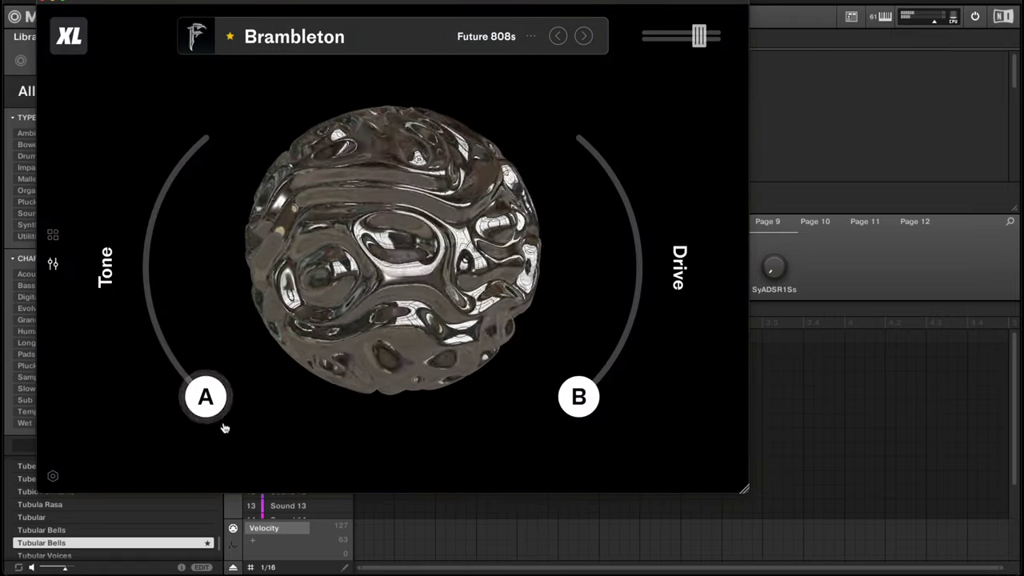
Record a four-bar 808 bass line into Group E1's pattern, raise Brambleton's Tone slightly and close the plug-in window.
{"action": "left_click_drag", "start_coordinate": [227, 429], "coordinate": [175, 350]}
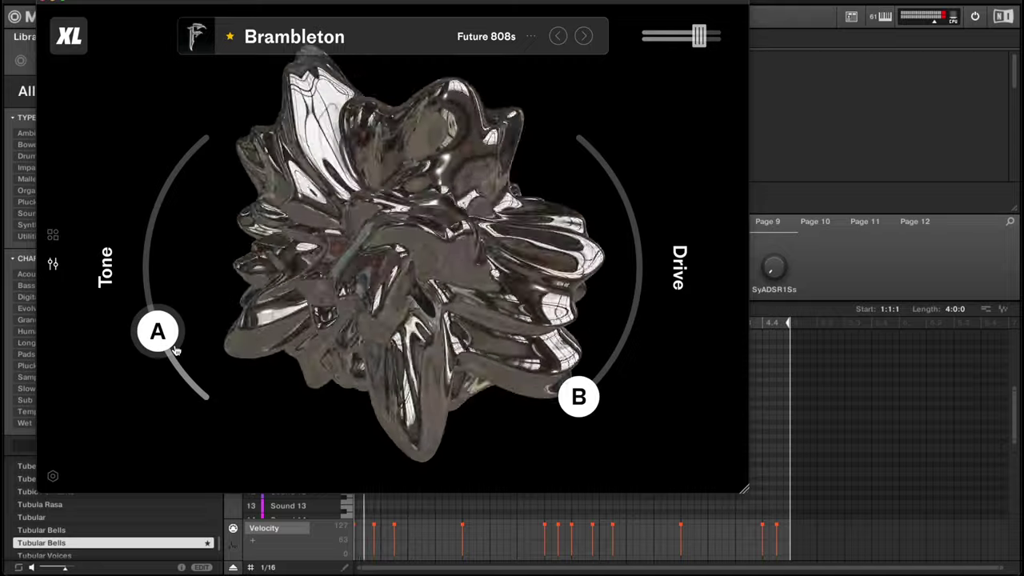
{"action": "left_click_drag", "start_coordinate": [176, 351], "coordinate": [189, 375]}
{"action": "left_click_drag", "start_coordinate": [579, 395], "coordinate": [579, 434]}
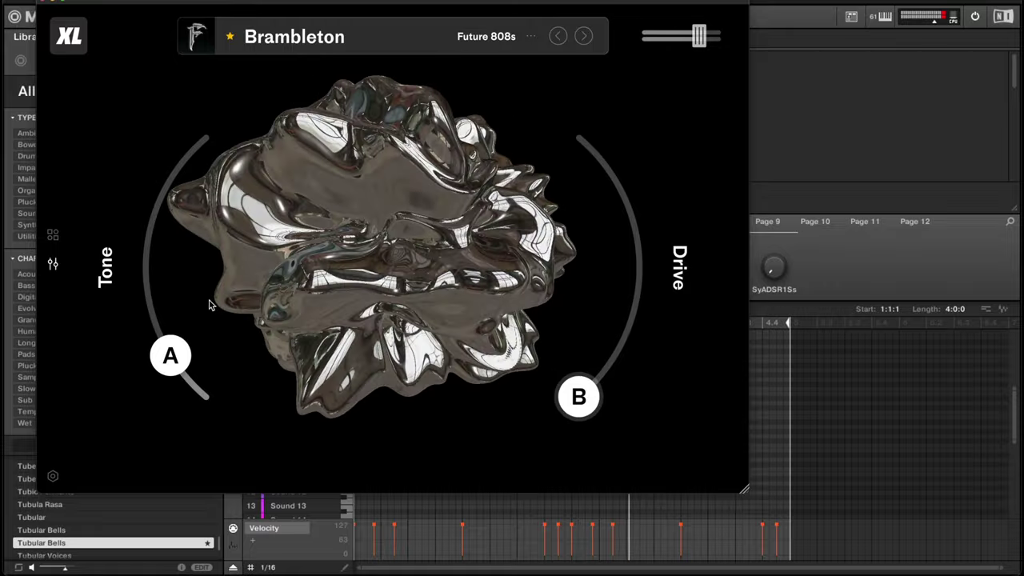
{"action": "left_click_drag", "start_coordinate": [179, 354], "coordinate": [178, 360]}
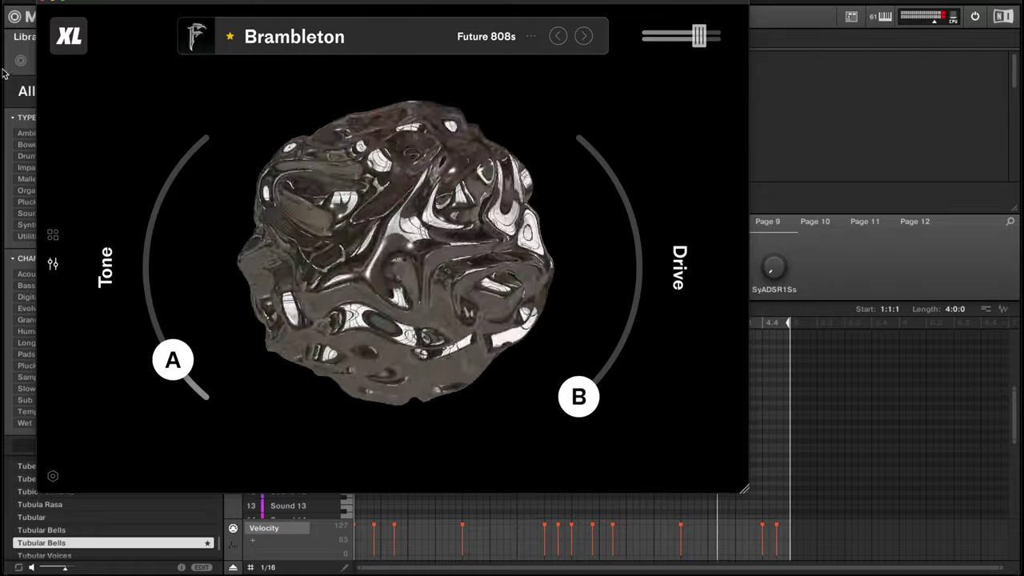
{"action": "left_click", "coordinate": [43, 1]}
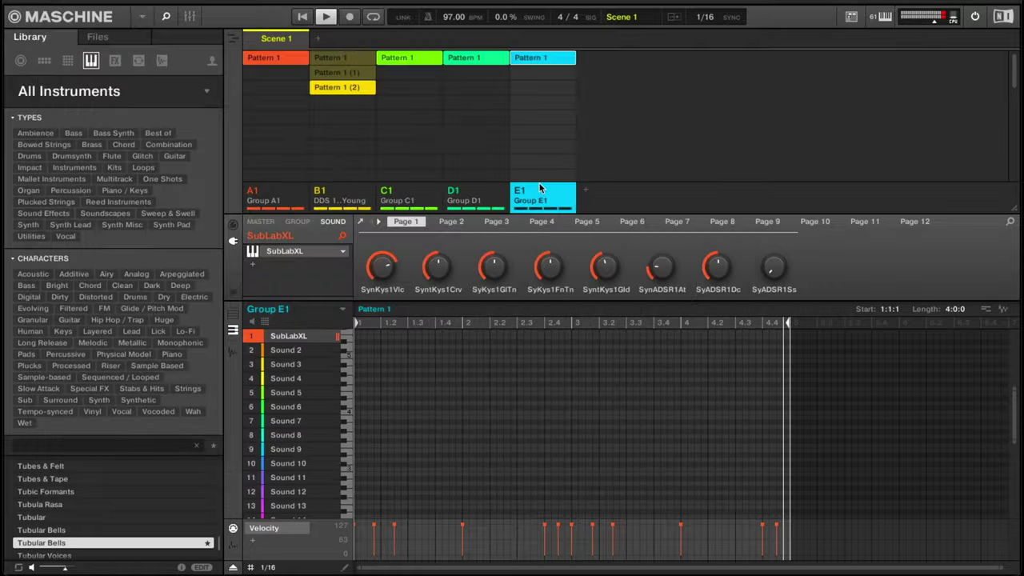
Load the user group DDS Transition Lower BPM together with its patterns as the sixth group.
{"action": "left_click", "coordinate": [44, 60]}
{"action": "left_click", "coordinate": [208, 64]}
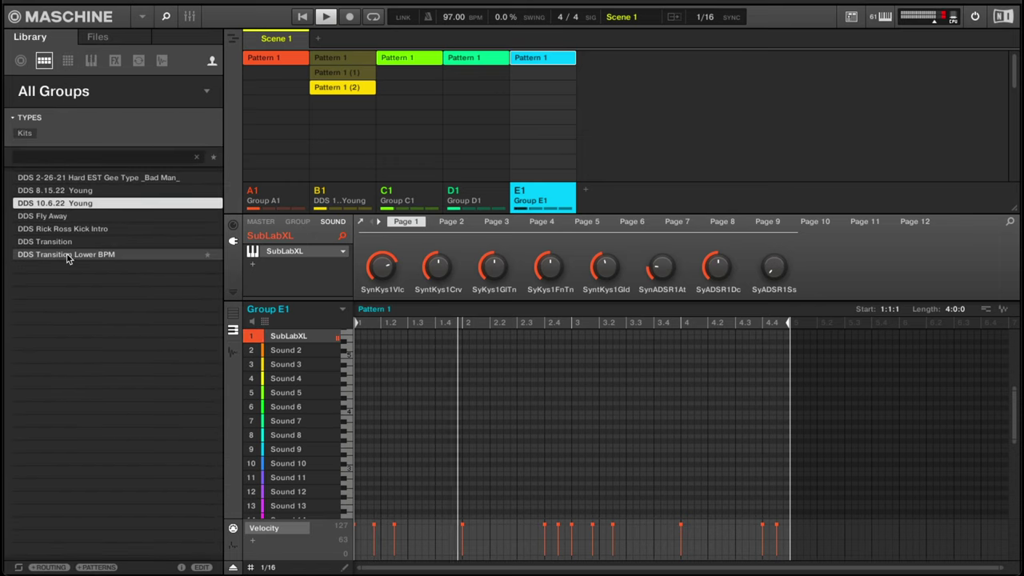
{"action": "left_click", "coordinate": [96, 568]}
{"action": "left_click_drag", "start_coordinate": [79, 256], "coordinate": [608, 196]}
Create a seventh group and load the Arturia VST3 instrument Pigments into its first sound.
{"action": "left_click", "coordinate": [652, 190]}
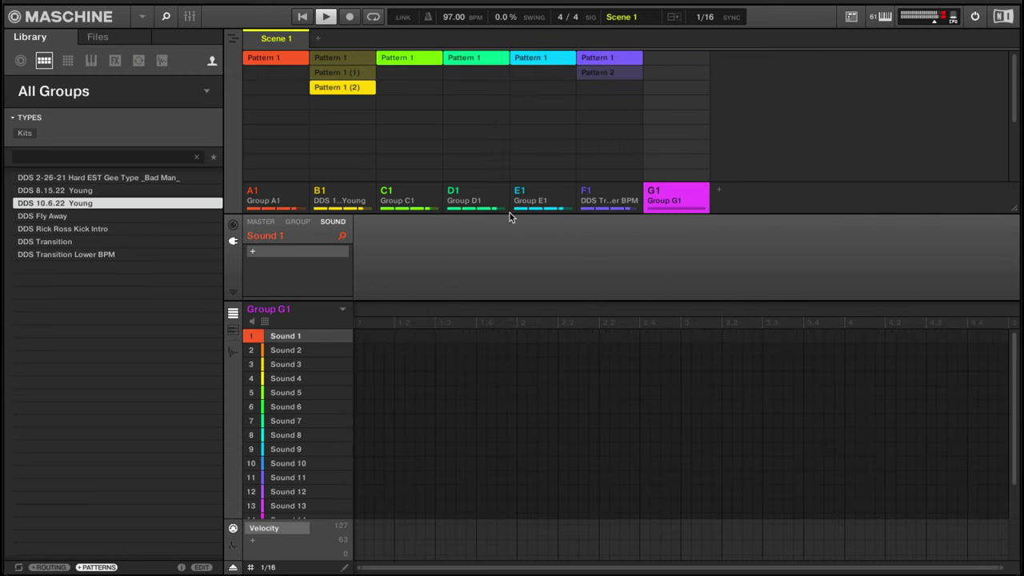
{"action": "left_click", "coordinate": [260, 256]}
{"action": "mouse_move", "coordinate": [304, 302]}
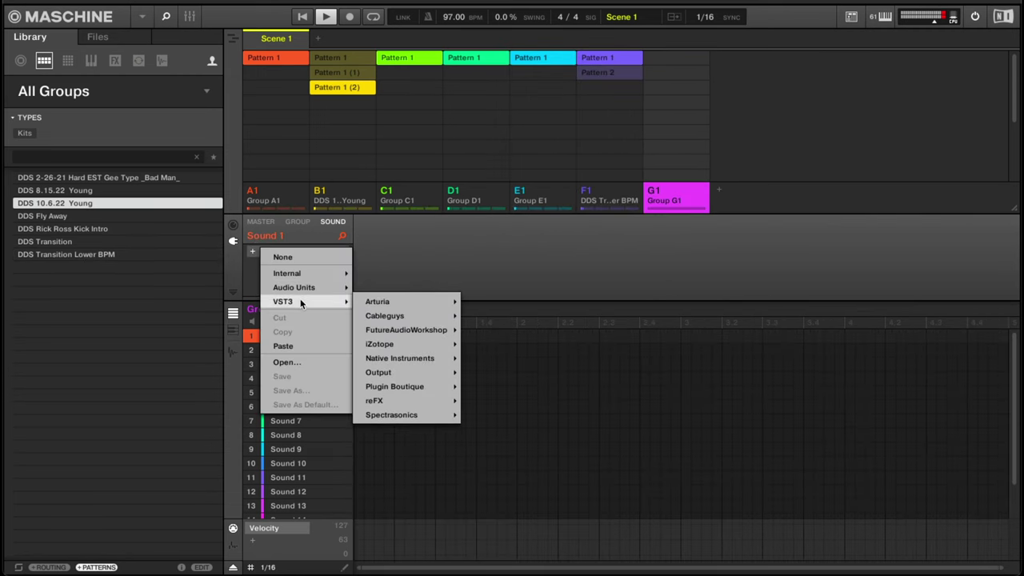
{"action": "mouse_move", "coordinate": [416, 316]}
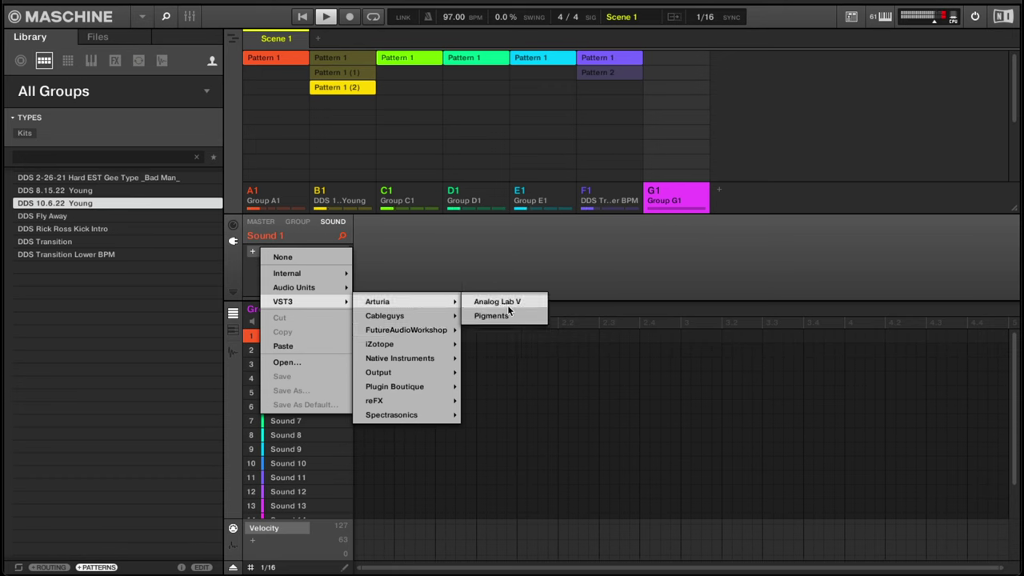
{"action": "left_click", "coordinate": [484, 315]}
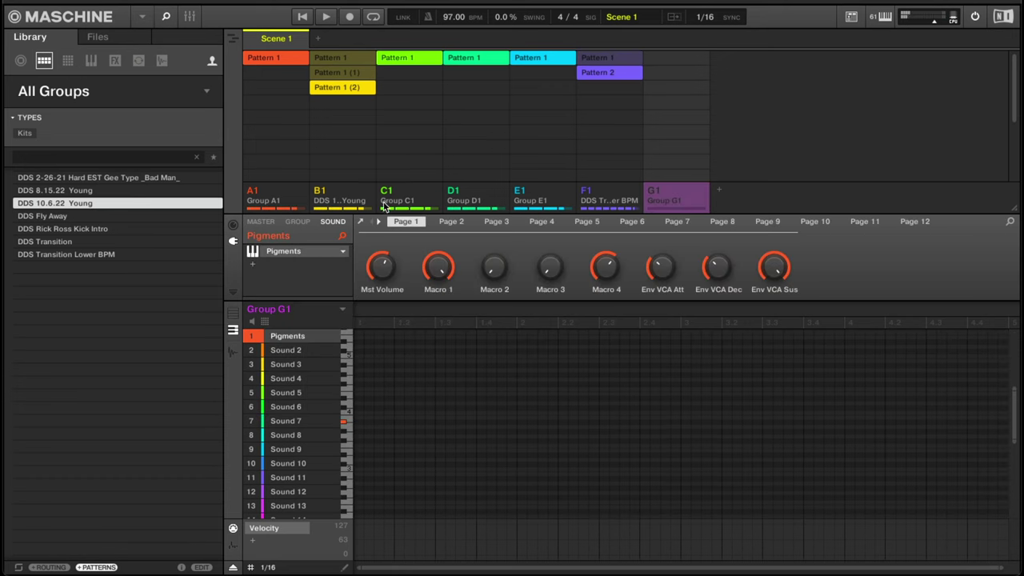
Delete the seventh group, which holds the unused Pigments instrument.
{"action": "right_click", "coordinate": [688, 200]}
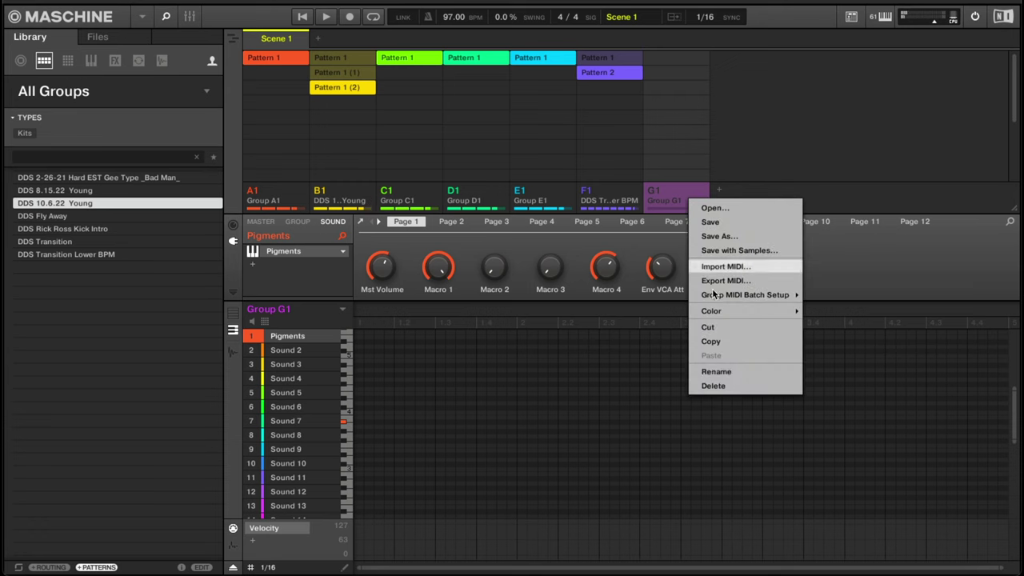
{"action": "left_click", "coordinate": [713, 384]}
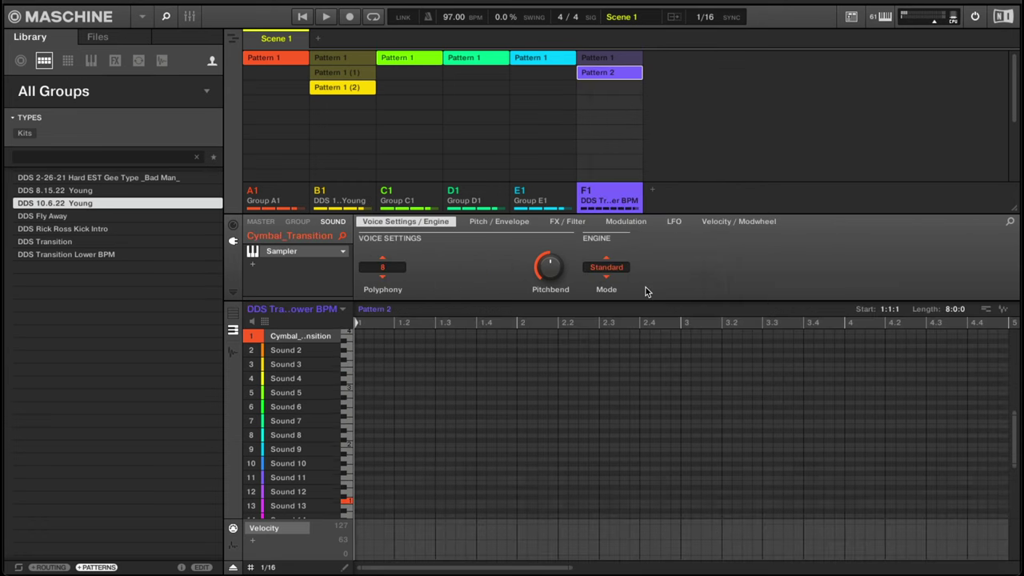
Play the scene, duplicate the drum group's Pattern 1 (2) and delete the kick and snare notes from the copy.
{"action": "left_click", "coordinate": [363, 199]}
{"action": "key", "text": "space"}
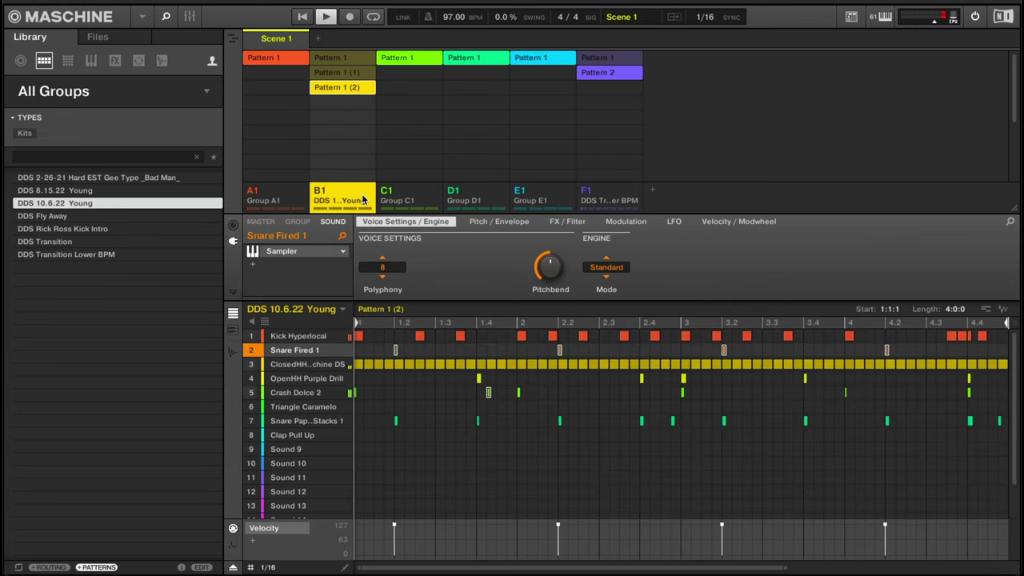
{"action": "key", "text": "ctrl+d"}
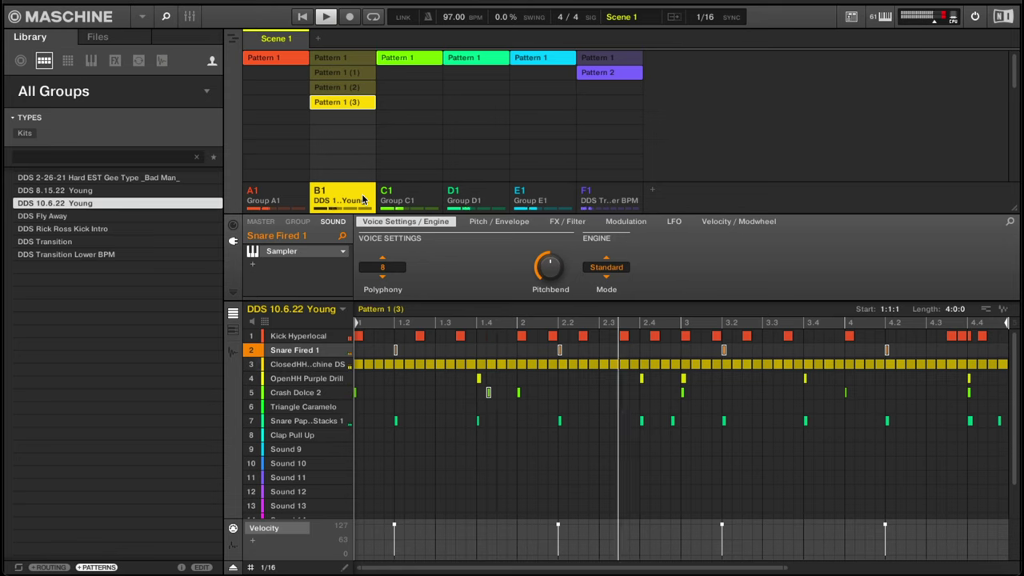
{"action": "key", "text": "Delete"}
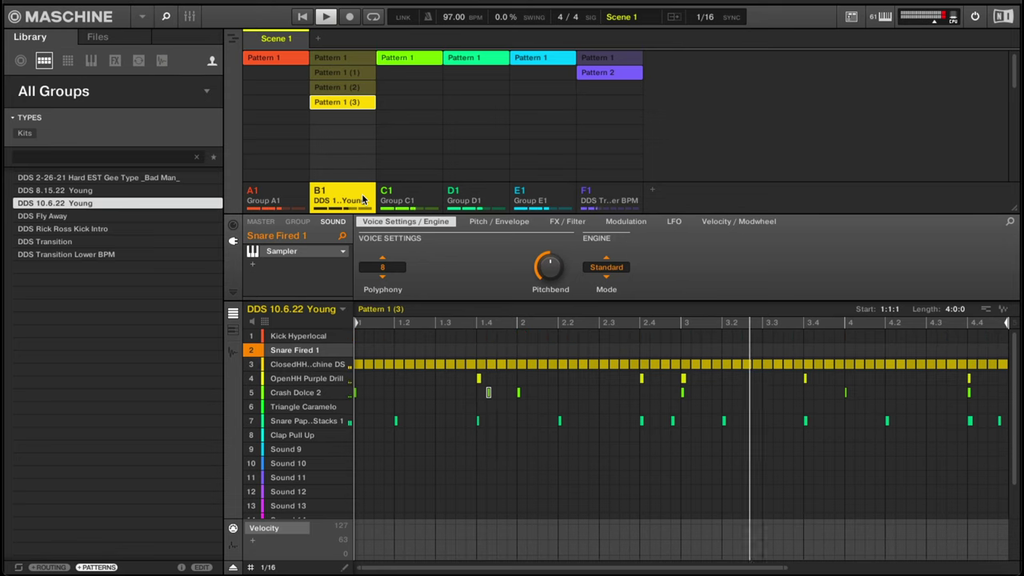
Duplicate Group E1's 808 pattern and delete the two notes around 2.4 and the last two notes around 4.4 from the copy.
{"action": "left_click", "coordinate": [512, 200]}
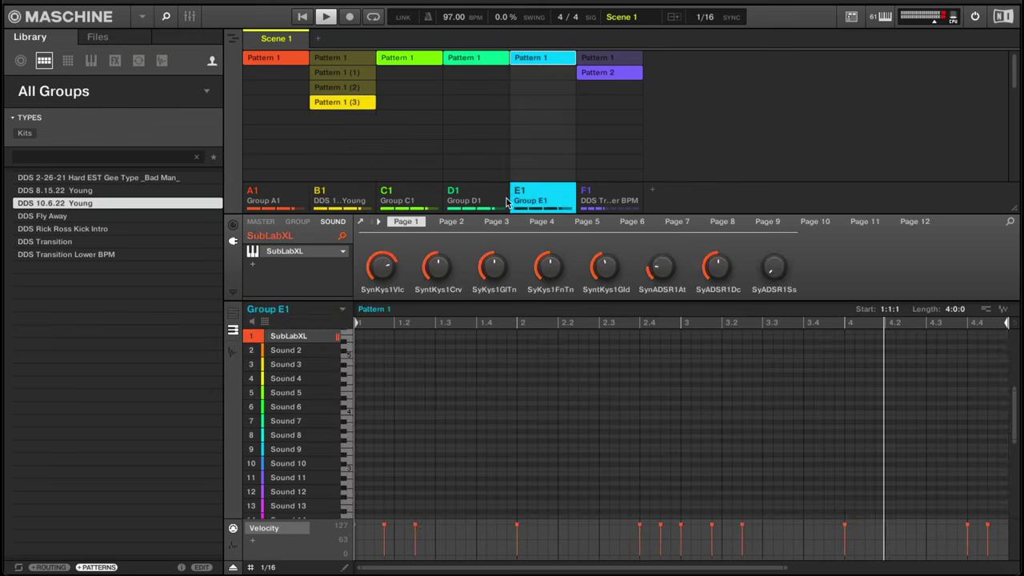
{"action": "key", "text": "ctrl+d"}
{"action": "scroll", "coordinate": [477, 341], "scroll_direction": "down", "scroll_amount": 1}
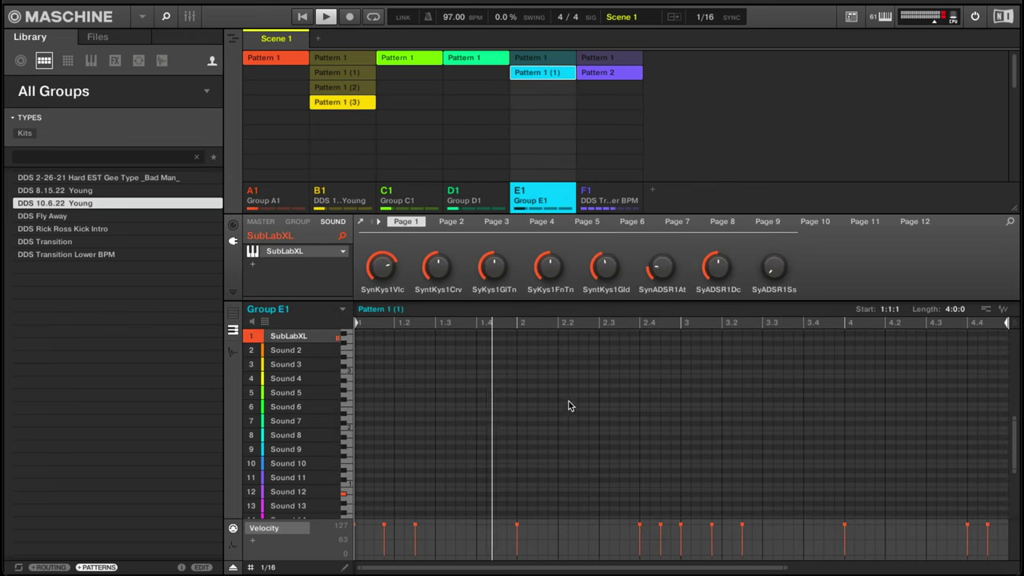
{"action": "left_click_drag", "start_coordinate": [635, 396], "coordinate": [677, 419]}
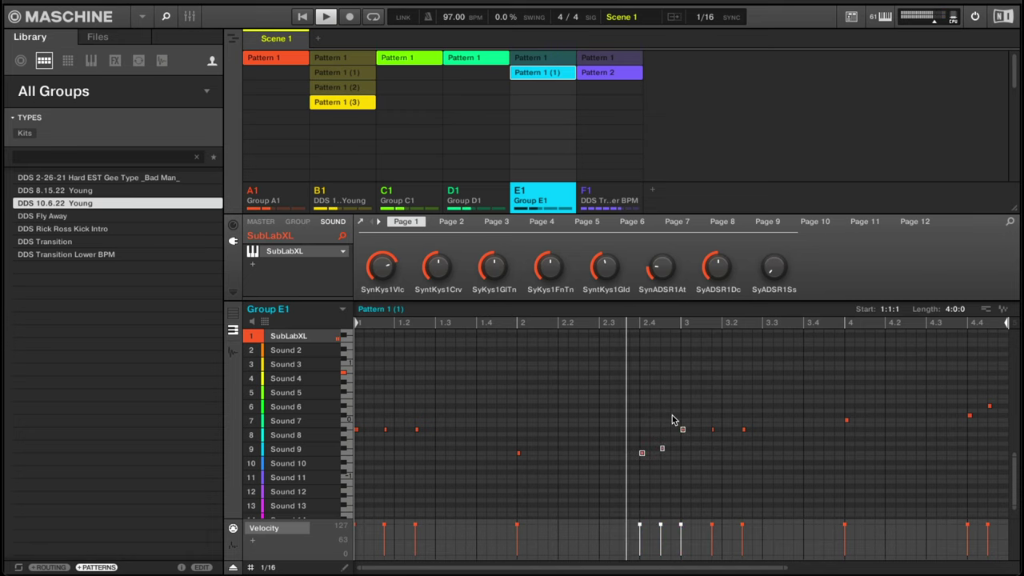
{"action": "left_click_drag", "start_coordinate": [631, 394], "coordinate": [663, 462]}
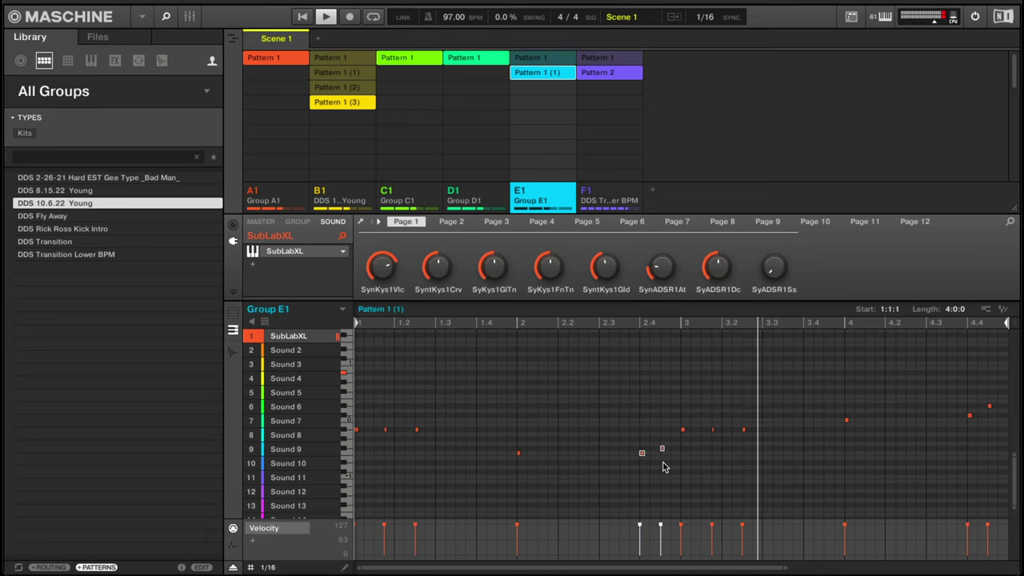
{"action": "key", "text": "Delete"}
{"action": "left_click_drag", "start_coordinate": [903, 391], "coordinate": [1016, 450]}
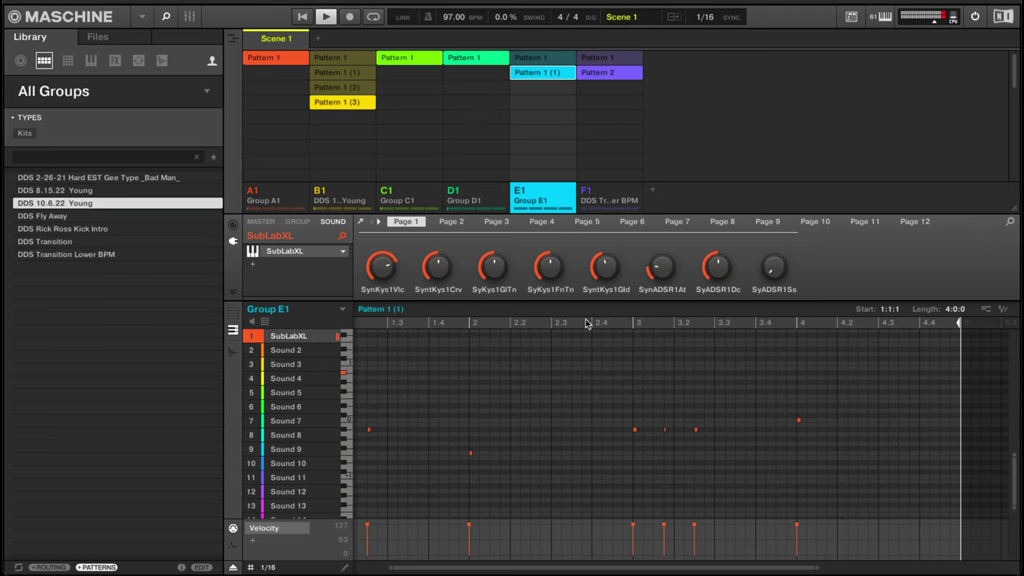
Switch the drum group back to Pattern 1 (2) in the scene and mute the Pigments Group C1.
{"action": "left_click", "coordinate": [341, 195]}
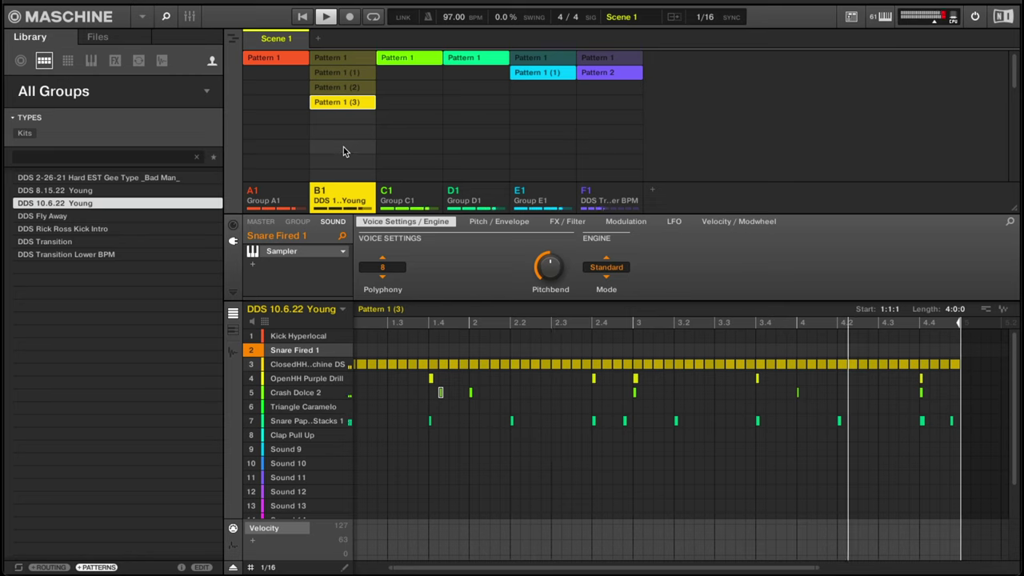
{"action": "left_click", "coordinate": [347, 87]}
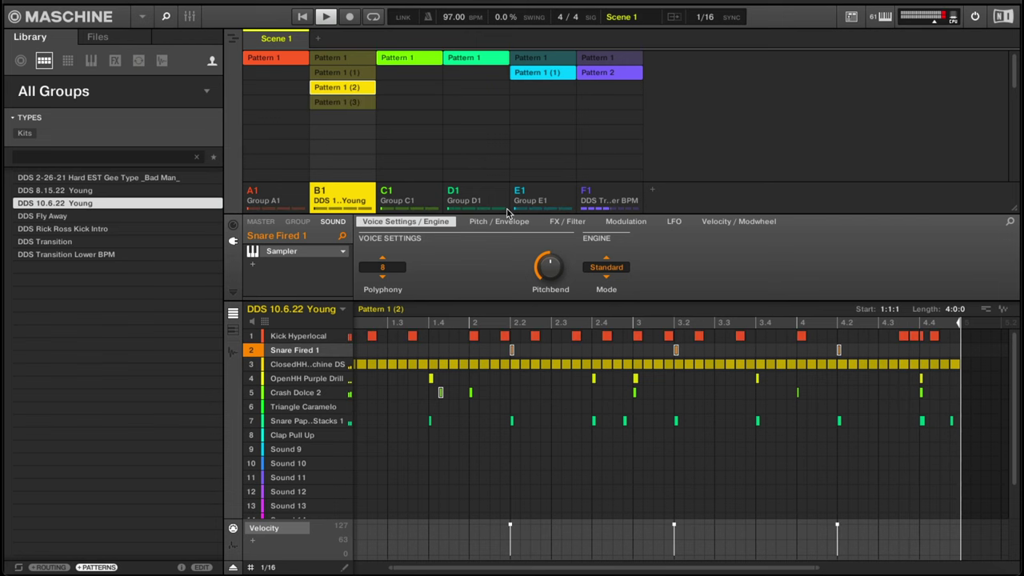
{"action": "left_click", "coordinate": [429, 200]}
{"action": "left_click", "coordinate": [471, 196]}
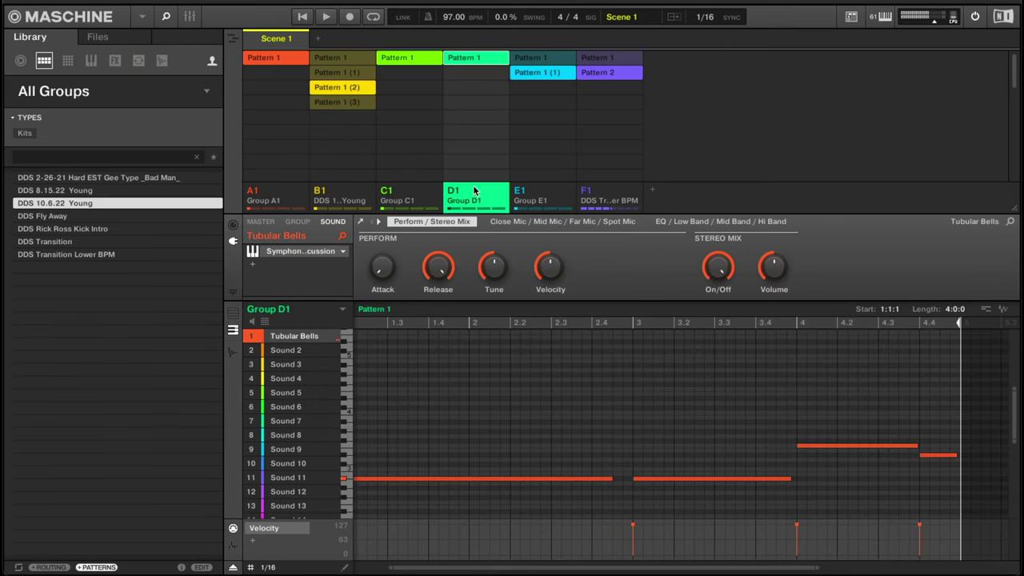
{"action": "left_click", "coordinate": [386, 192]}
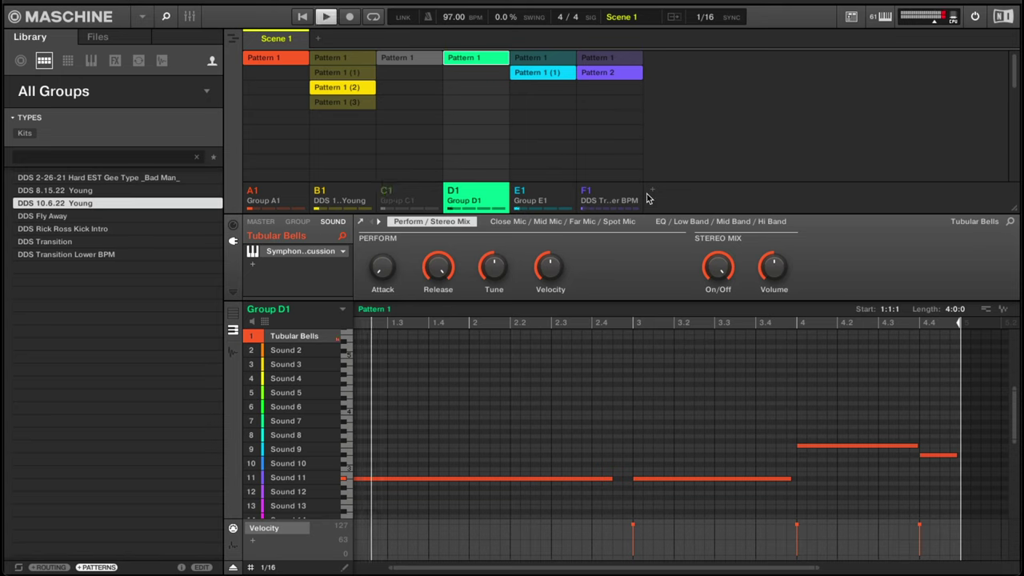
Rename the tubular bells group D1 as Bell.
{"action": "double_click", "coordinate": [472, 201]}
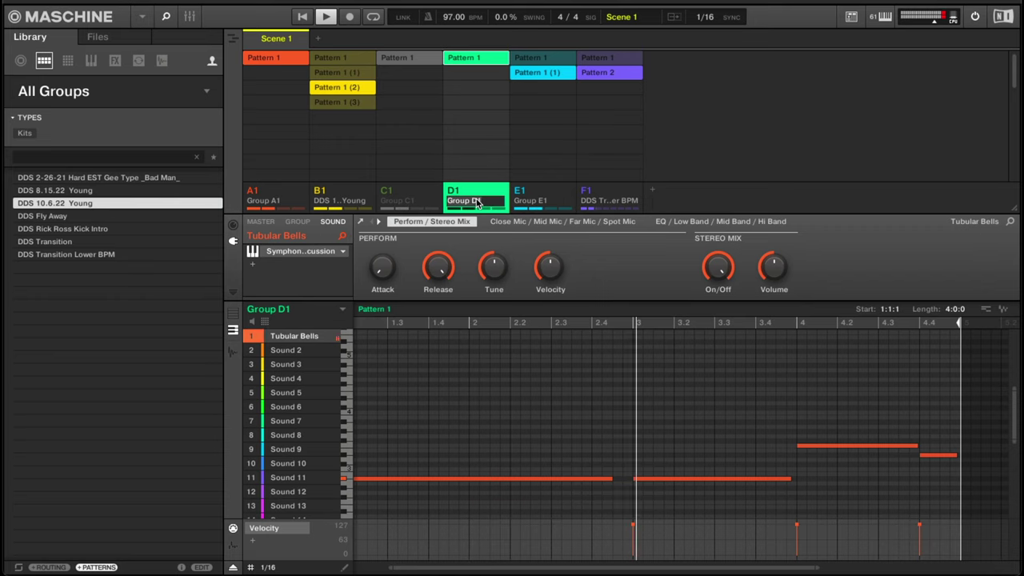
{"action": "type", "text": "Bell"}
{"action": "key", "text": "Return"}
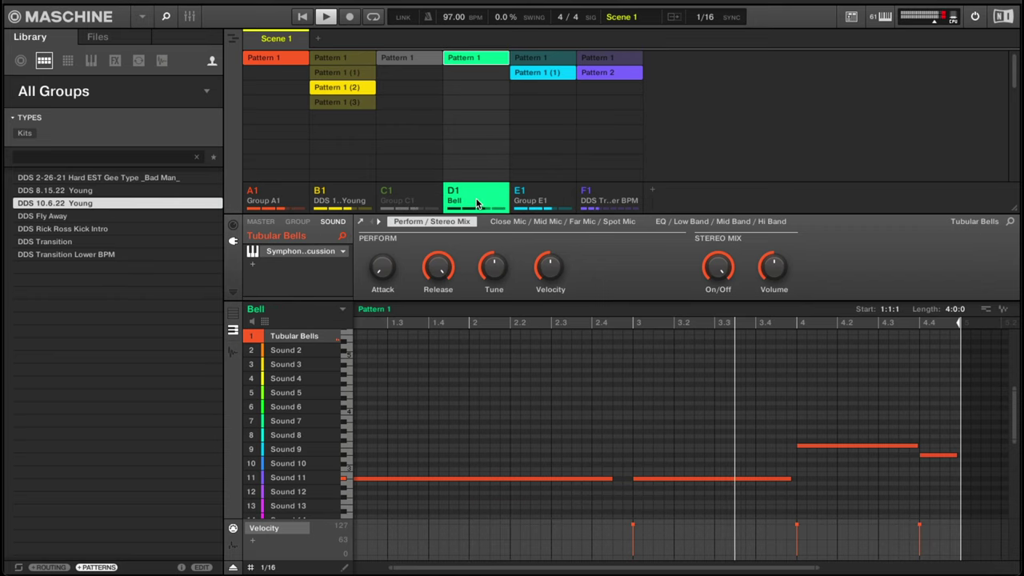
Rename the SubLabXL bass group E1 as 808 BbMin.
{"action": "left_click", "coordinate": [536, 206]}
{"action": "double_click", "coordinate": [536, 201]}
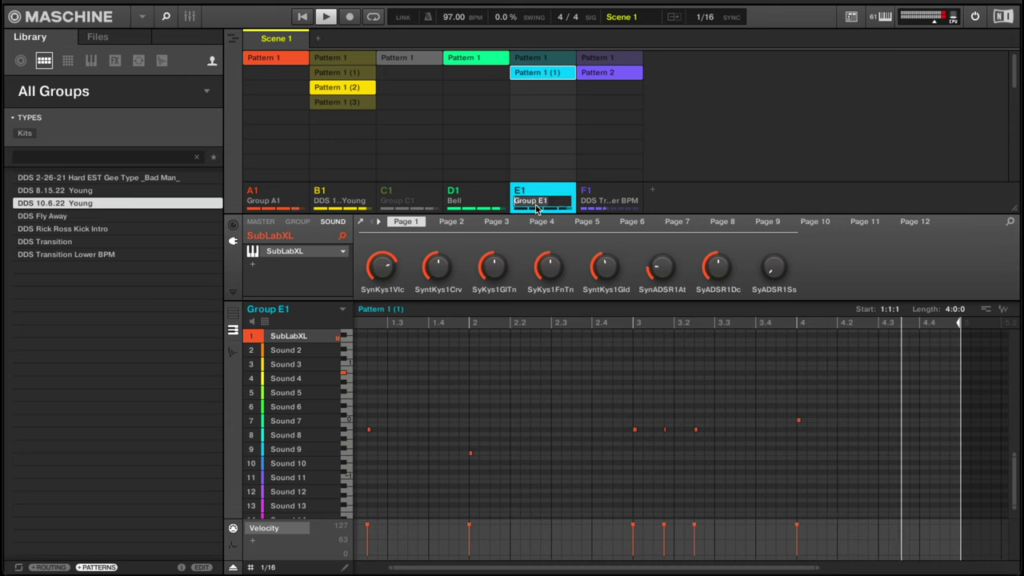
{"action": "type", "text": "808"}
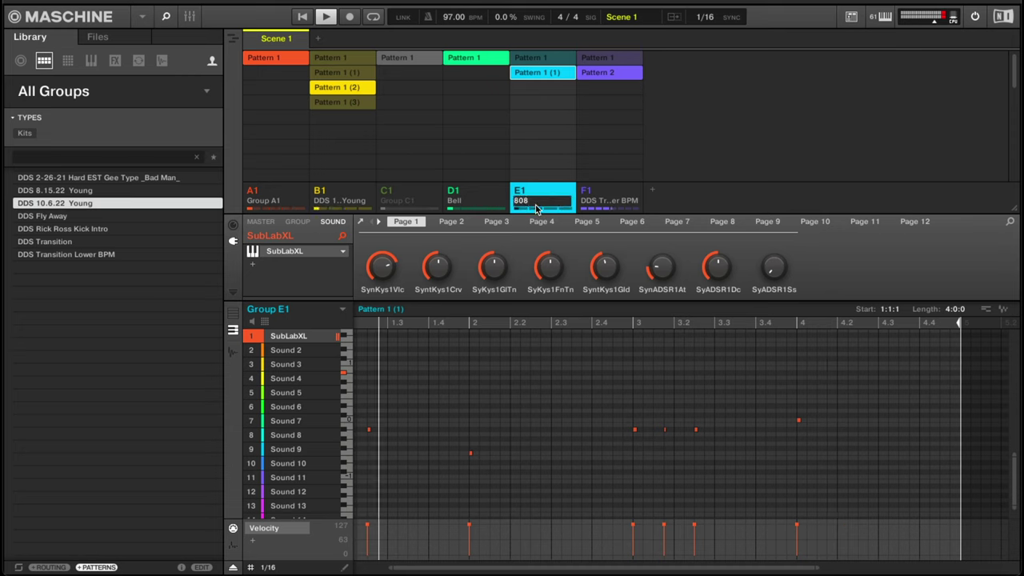
{"action": "type", "text": " BbMin"}
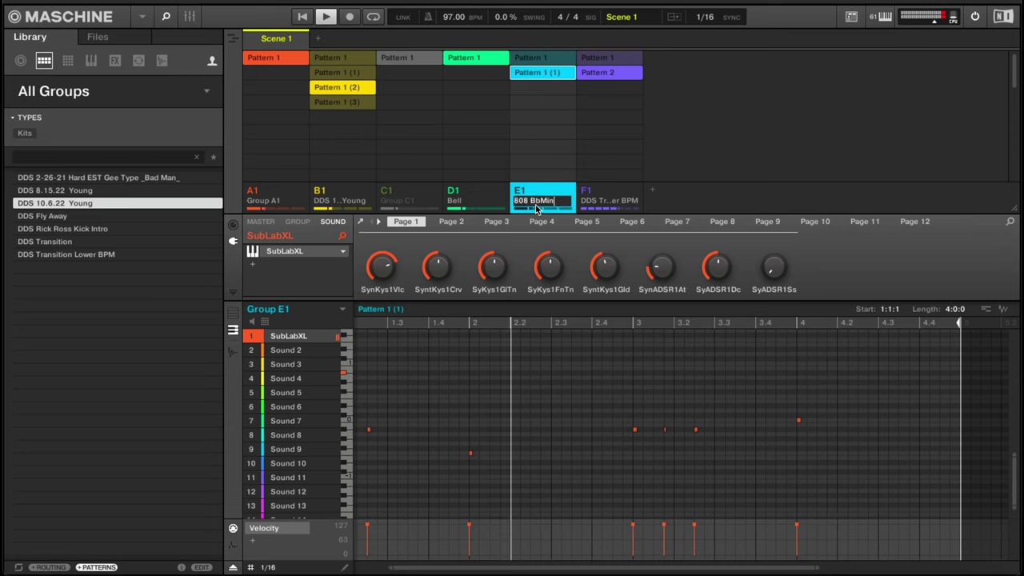
{"action": "key", "text": "Return"}
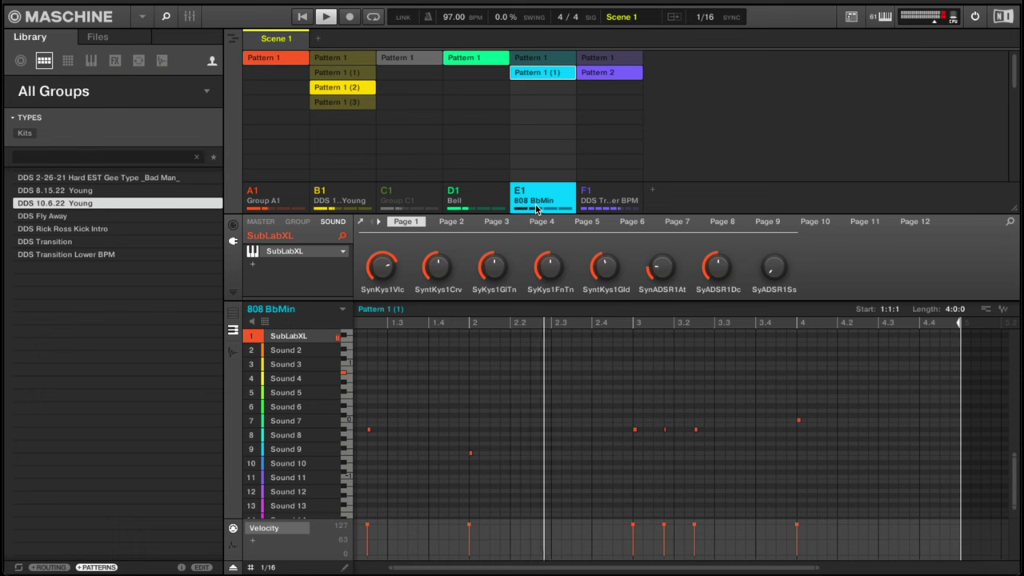
Rename the Cirque Noir group A1 as Valve.
{"action": "left_click", "coordinate": [400, 192]}
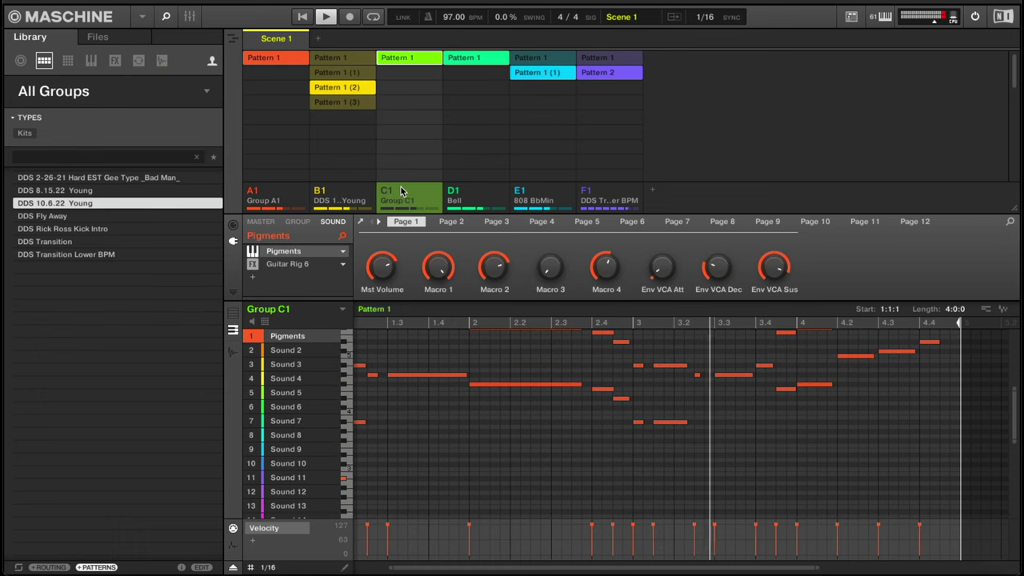
{"action": "left_click", "coordinate": [267, 202]}
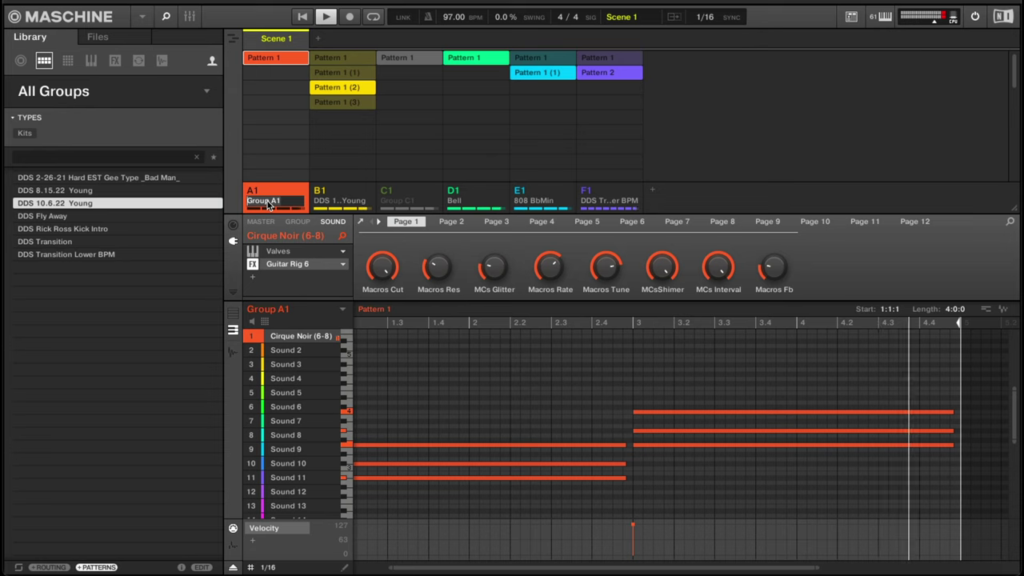
{"action": "type", "text": "Valv"}
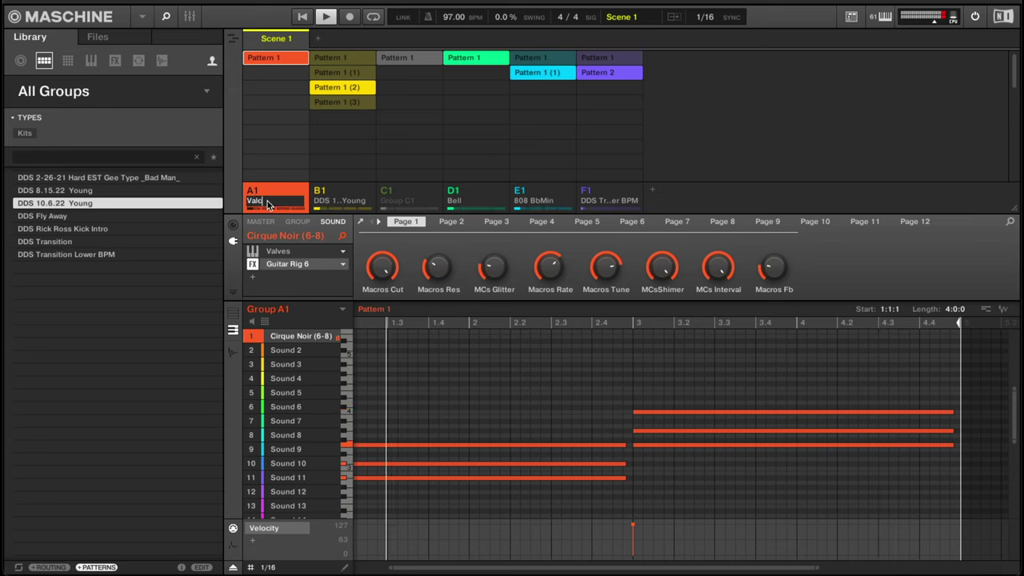
{"action": "type", "text": "e"}
{"action": "key", "text": "Return"}
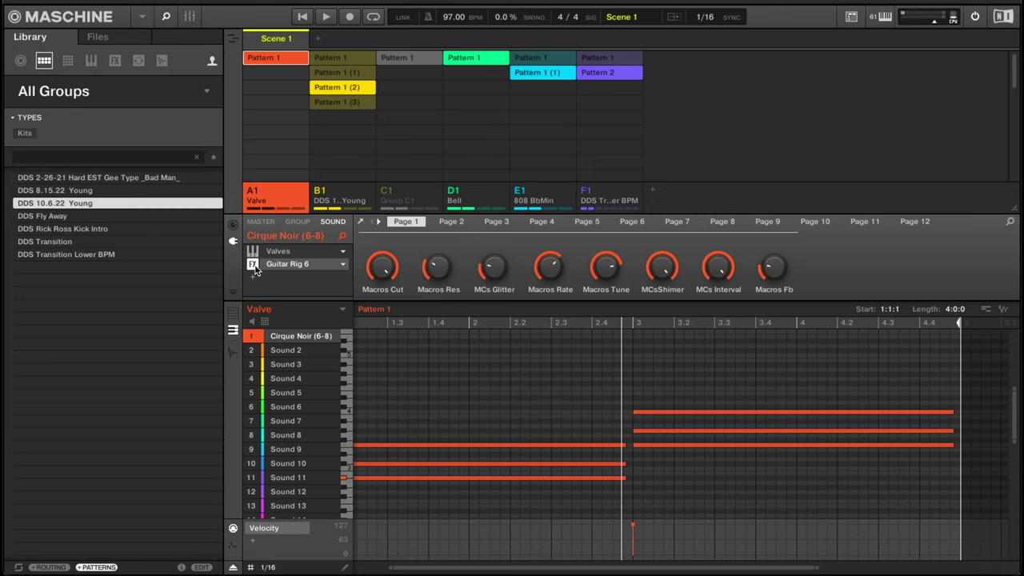
Bypass Guitar Rig 6 on the Cirque Noir sound during playback and re-enable it to compare the sound with and without the effect.
{"action": "left_click", "coordinate": [253, 264]}
{"action": "key", "text": "space"}
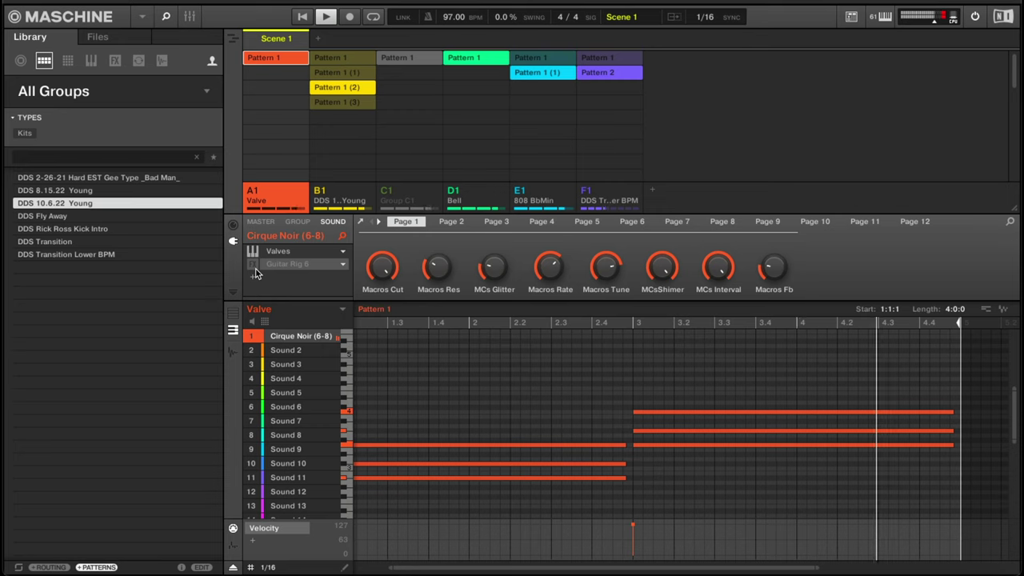
{"action": "left_click", "coordinate": [253, 265]}
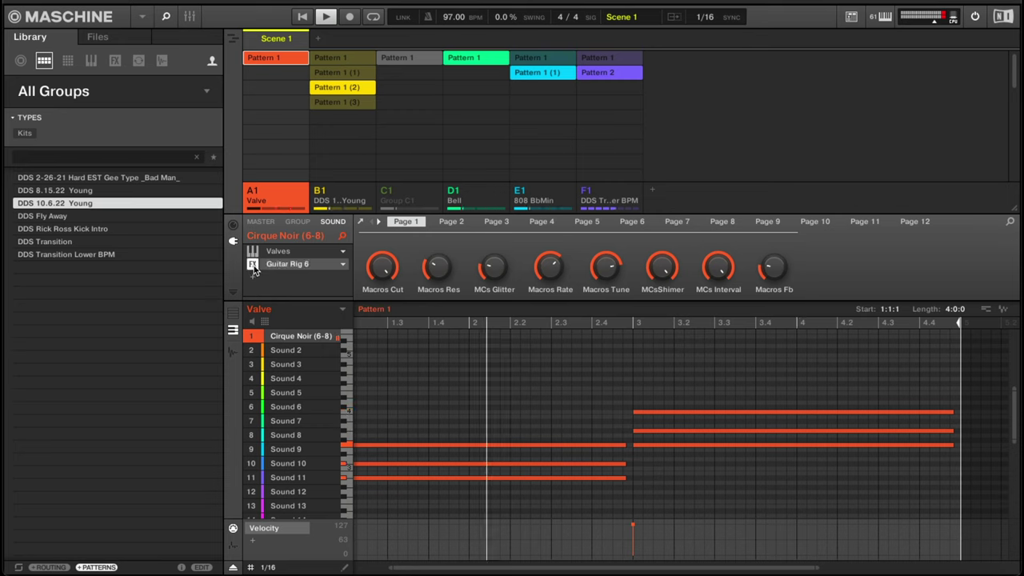
Unmute the Pigments Group C1 and add an empty seventh group.
{"action": "left_click", "coordinate": [408, 200]}
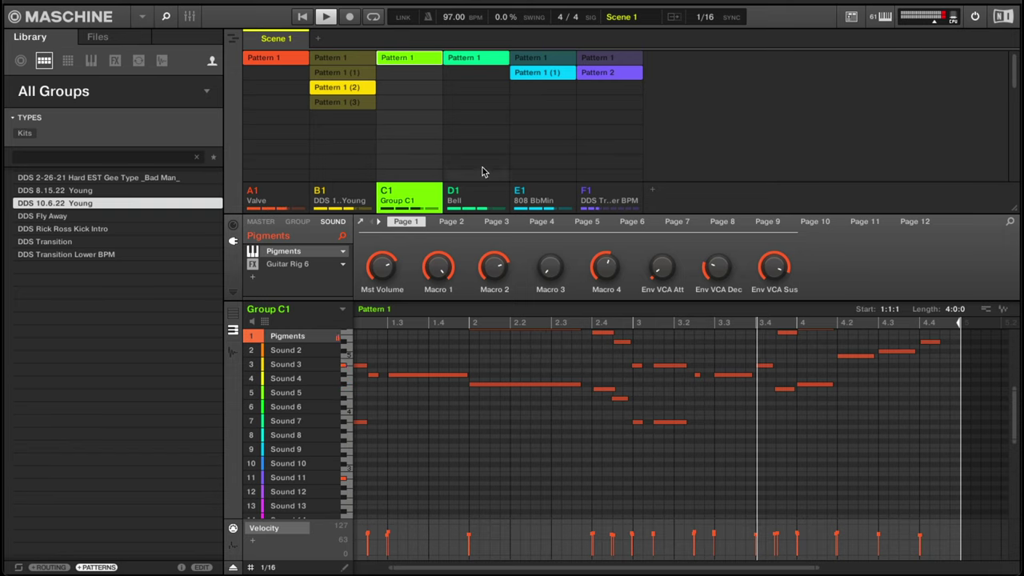
{"action": "left_click", "coordinate": [653, 192]}
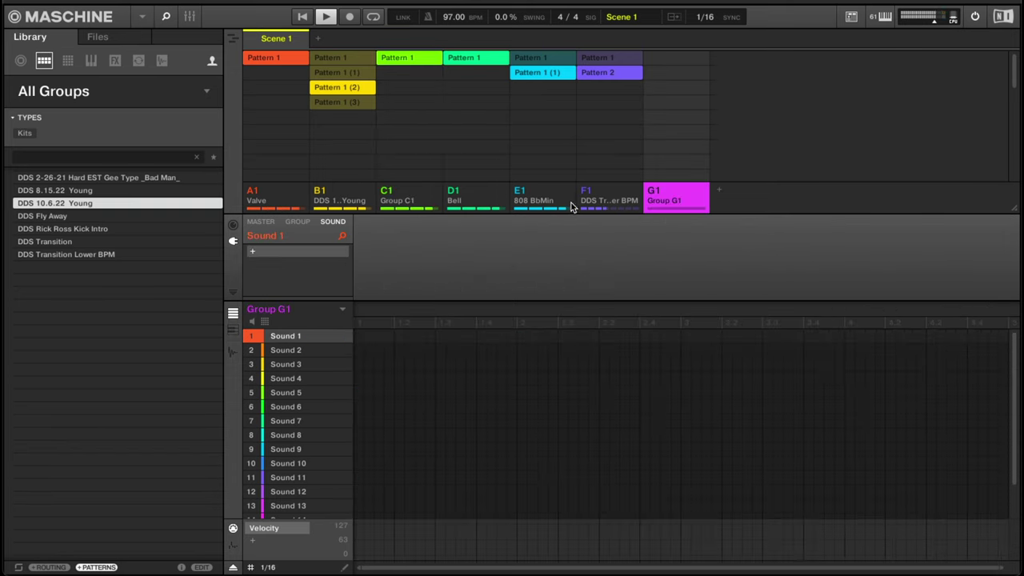
Browse the factory one-shots in the library, filtered to the Sound Effects type.
{"action": "left_click", "coordinate": [161, 61]}
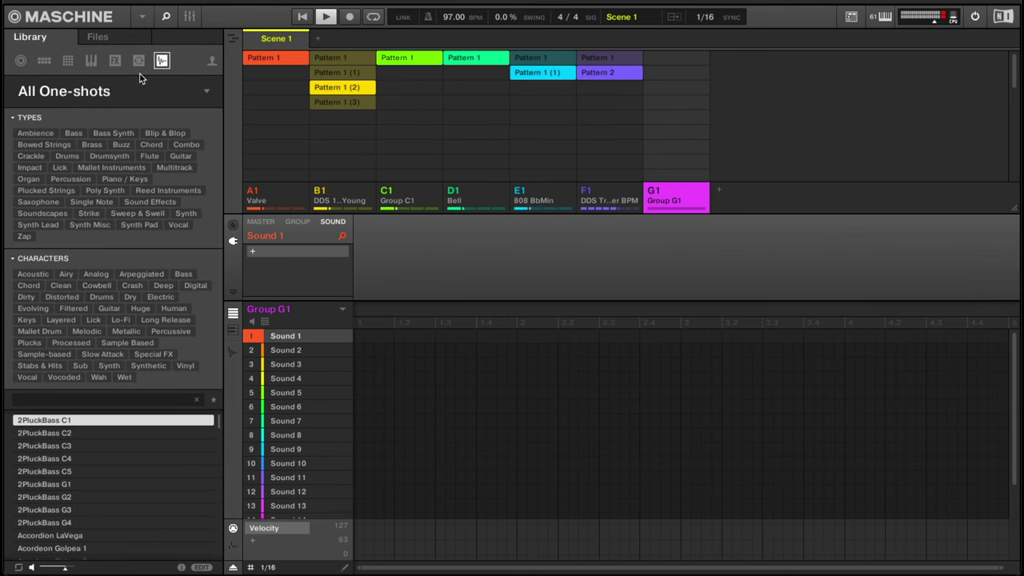
{"action": "left_click", "coordinate": [212, 59]}
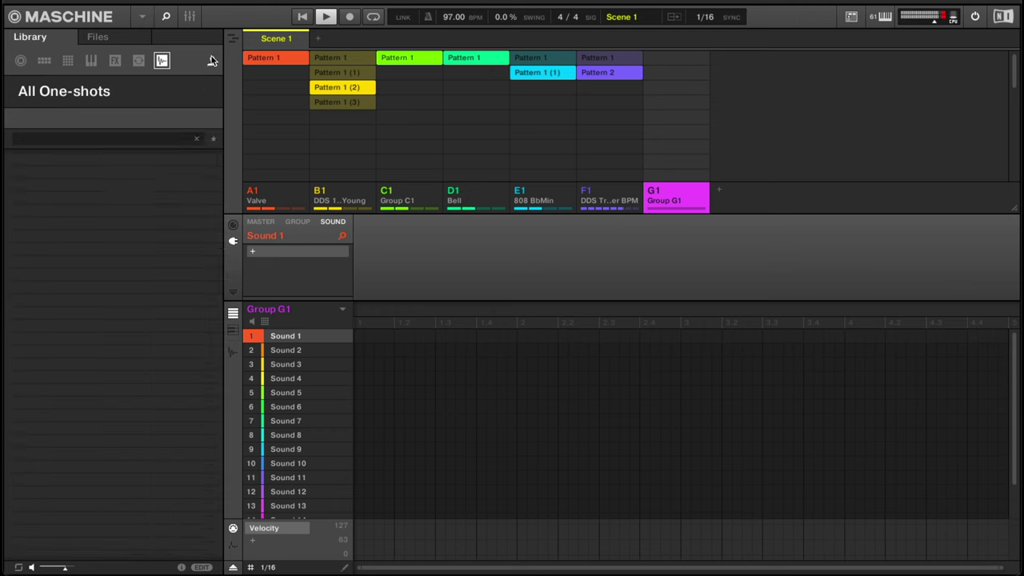
{"action": "left_click", "coordinate": [211, 62]}
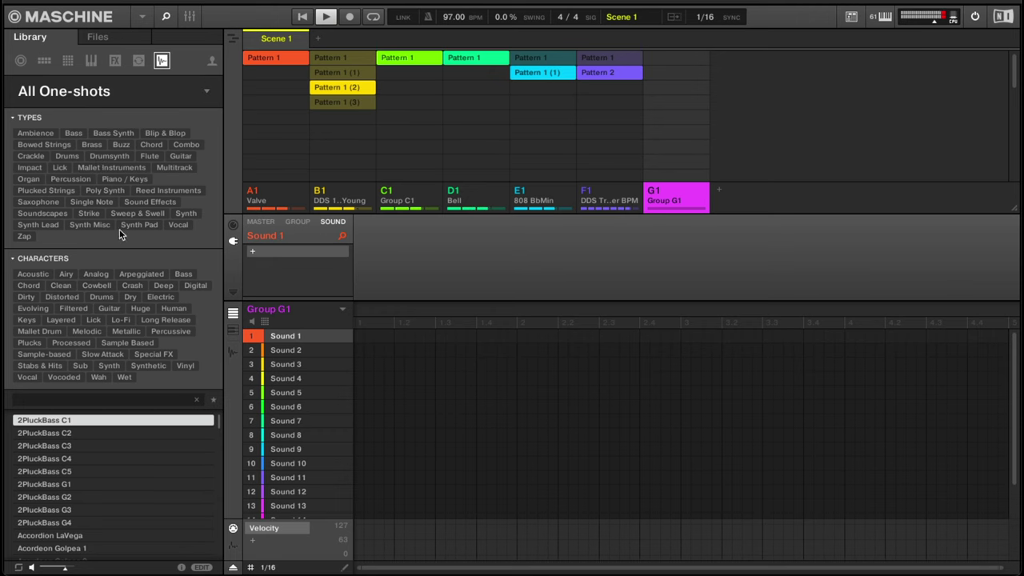
{"action": "left_click", "coordinate": [149, 204]}
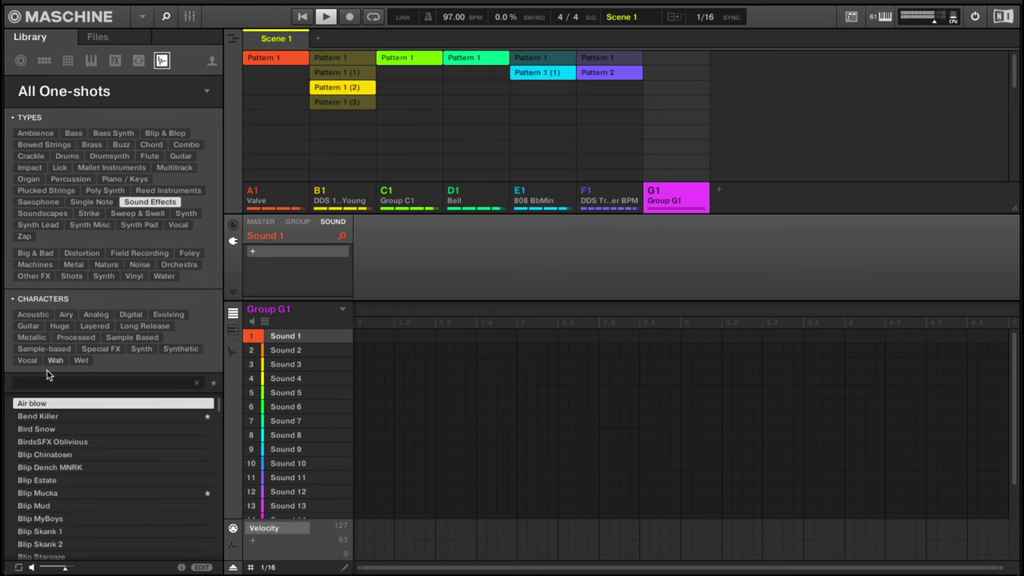
Audition the Bird and Blip sound-effect one-shots in the library against the playing beat.
{"action": "left_click", "coordinate": [73, 429]}
{"action": "left_click", "coordinate": [72, 452]}
{"action": "scroll", "coordinate": [80, 469], "scroll_direction": "down", "scroll_amount": 2}
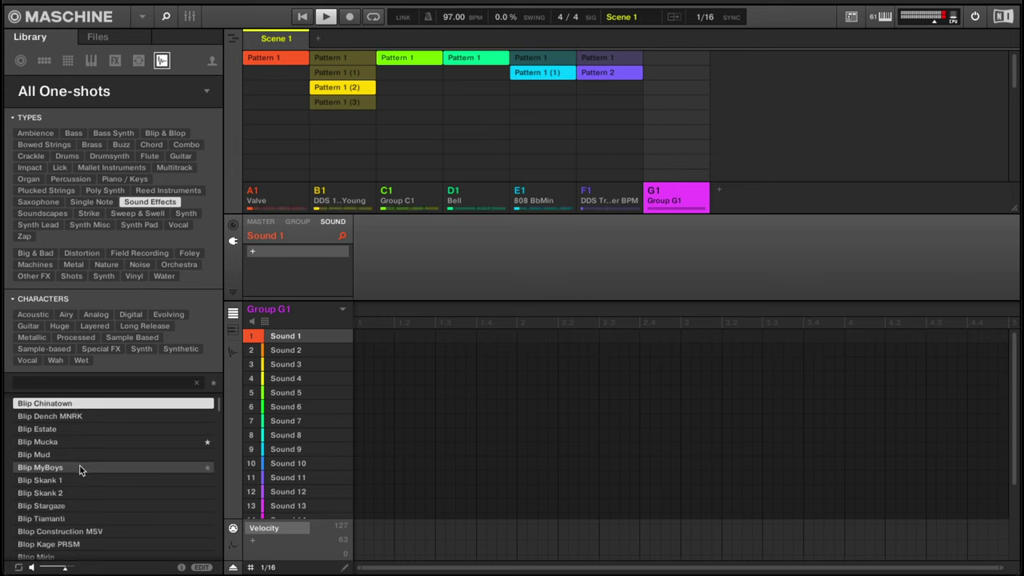
{"action": "left_click", "coordinate": [80, 468]}
{"action": "scroll", "coordinate": [80, 469], "scroll_direction": "down", "scroll_amount": 5}
{"action": "left_click", "coordinate": [84, 468]}
{"action": "scroll", "coordinate": [88, 467], "scroll_direction": "down", "scroll_amount": 5}
Audition the Downer one-shots in turn, from Downer Element to Downer TurnAround.
{"action": "left_click", "coordinate": [91, 467]}
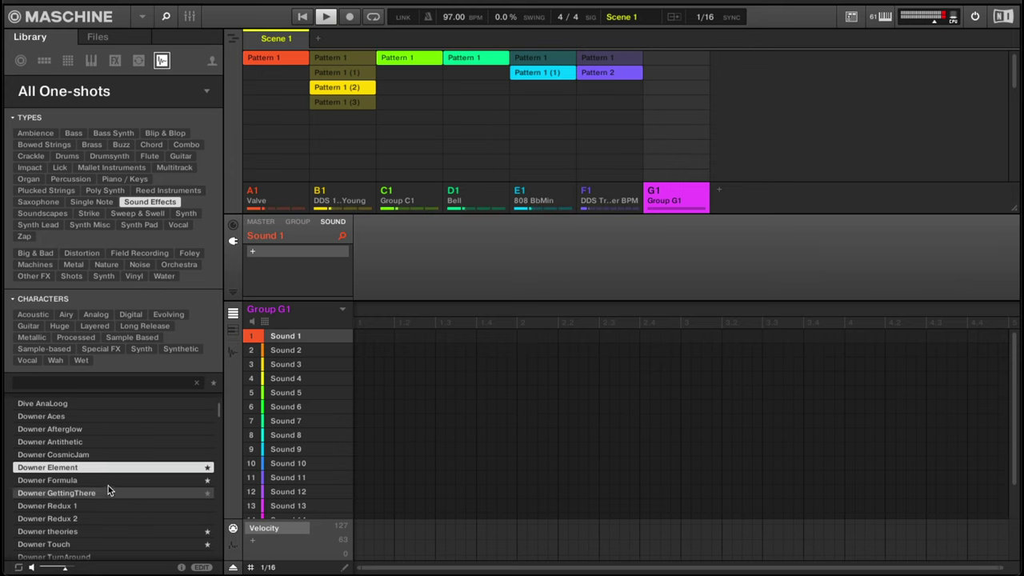
{"action": "left_click", "coordinate": [104, 480]}
{"action": "left_click", "coordinate": [103, 493]}
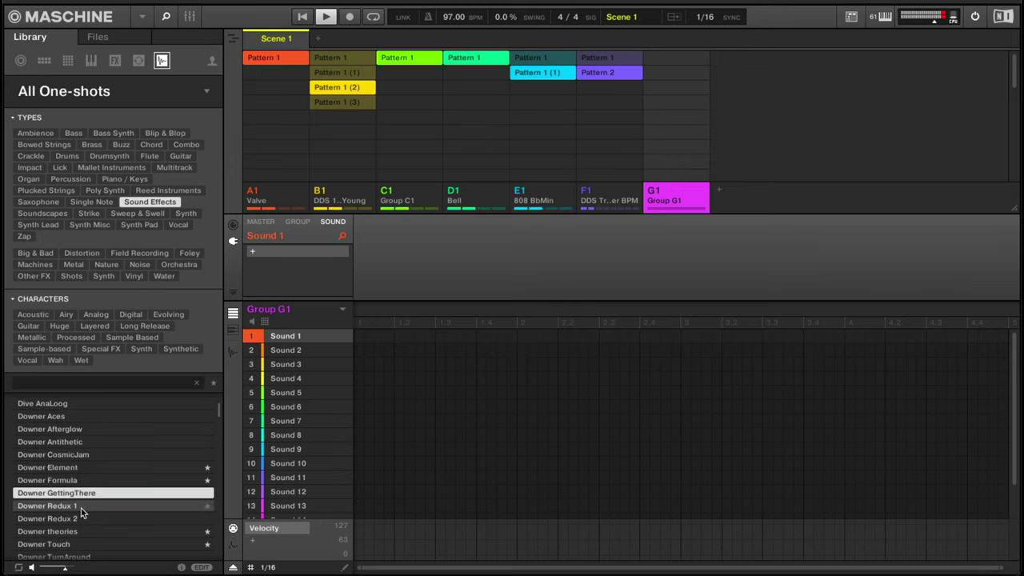
{"action": "left_click", "coordinate": [81, 506]}
{"action": "left_click", "coordinate": [84, 519]}
{"action": "left_click", "coordinate": [88, 531]}
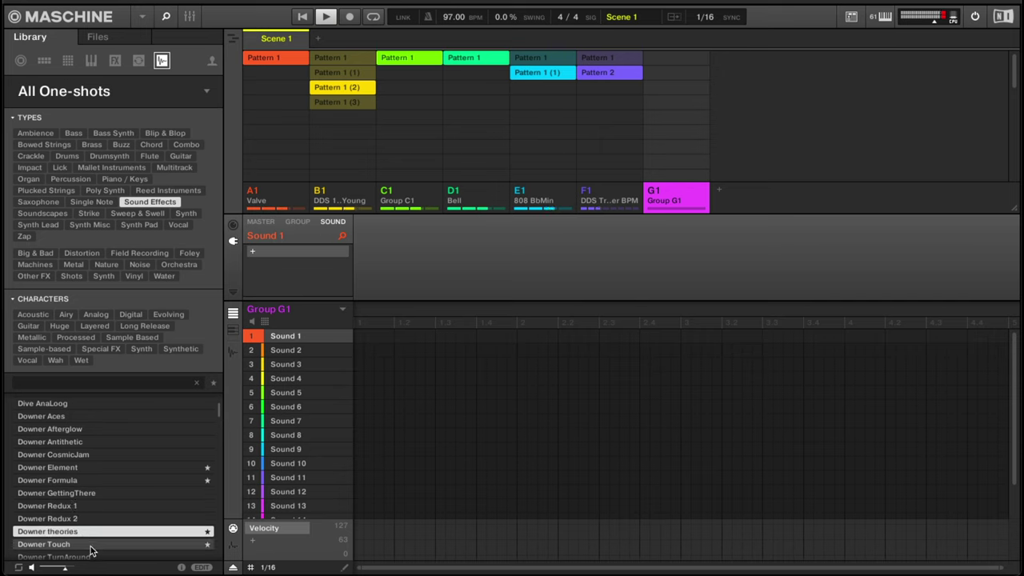
{"action": "left_click", "coordinate": [90, 544]}
{"action": "scroll", "coordinate": [104, 528], "scroll_direction": "down", "scroll_amount": 2}
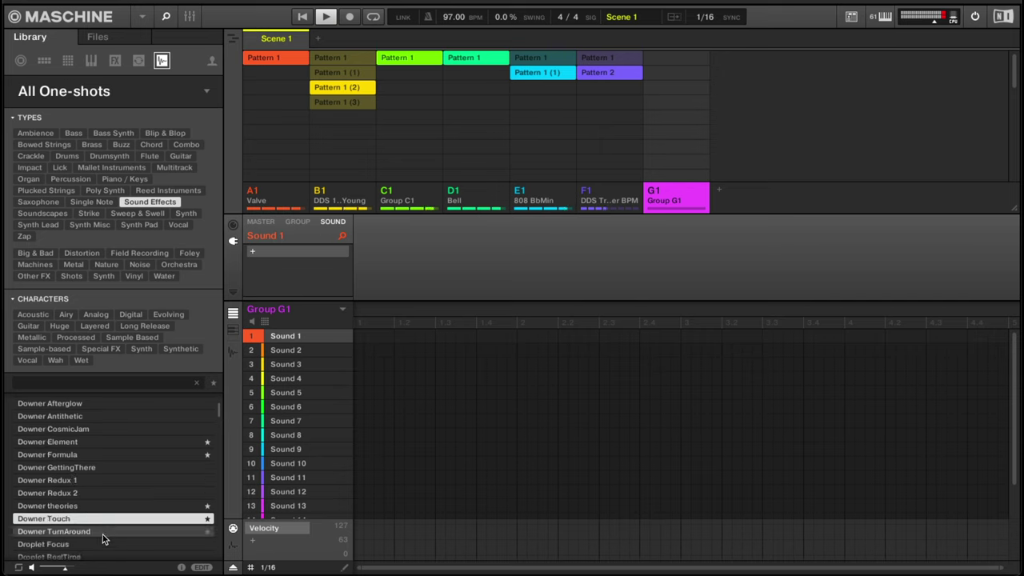
{"action": "left_click", "coordinate": [102, 533]}
Compare the Hit one-shots, load Hit Hundad into the first sound of Group G1 and place a note on the first beat.
{"action": "left_click", "coordinate": [85, 480]}
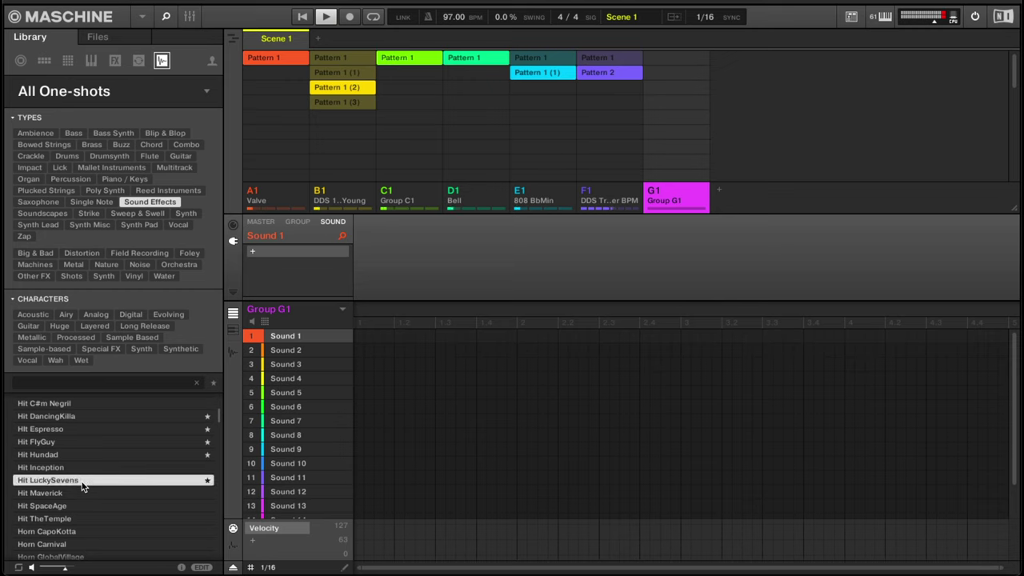
{"action": "left_click", "coordinate": [79, 455]}
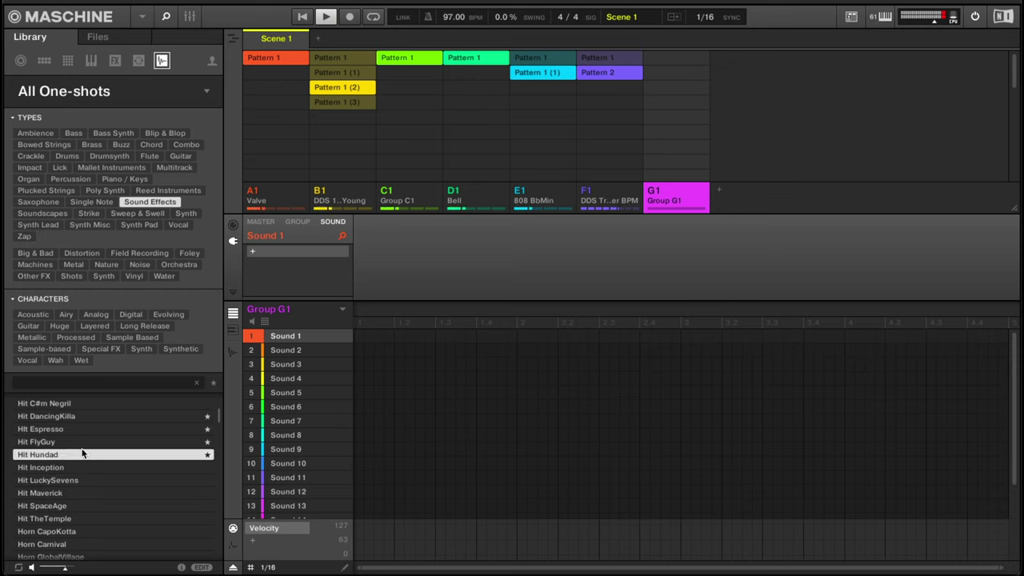
{"action": "left_click", "coordinate": [80, 441]}
{"action": "left_click", "coordinate": [79, 453]}
{"action": "left_click", "coordinate": [80, 417]}
{"action": "left_click", "coordinate": [80, 405]}
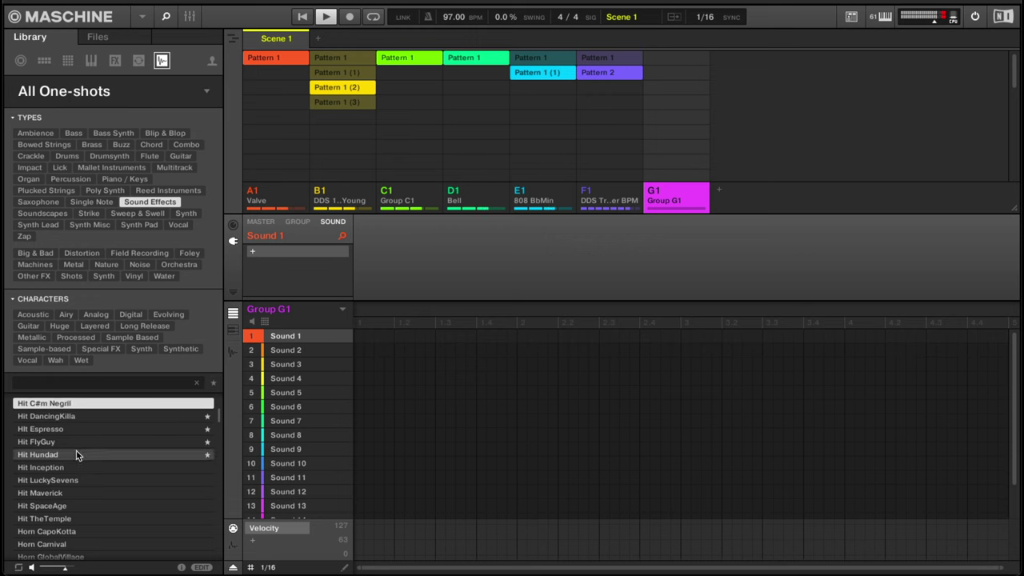
{"action": "double_click", "coordinate": [75, 453]}
{"action": "left_click", "coordinate": [357, 336]}
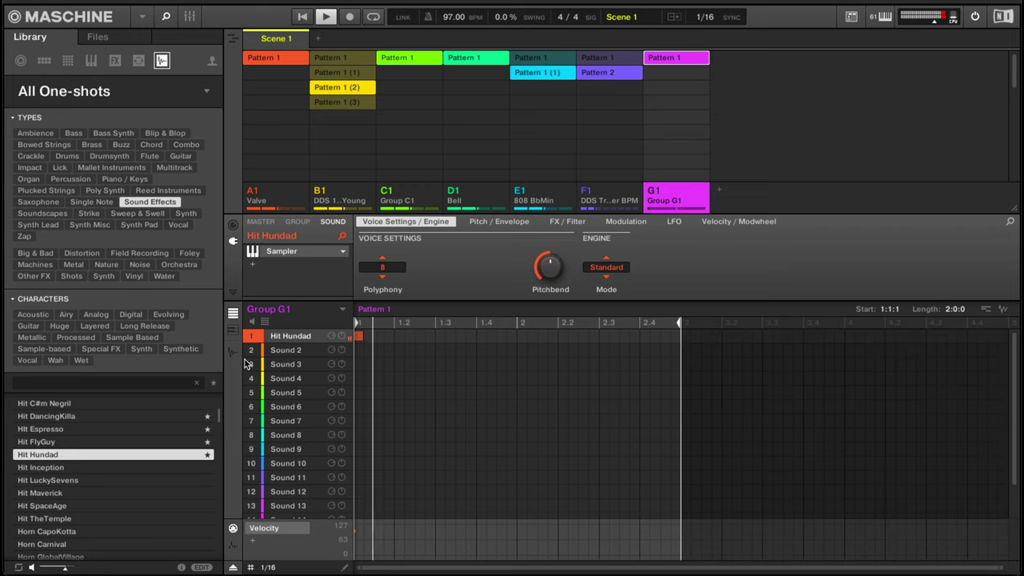
Rename Group G1 as Hit.
{"action": "double_click", "coordinate": [672, 200]}
{"action": "type", "text": "Hit"}
{"action": "key", "text": "Return"}
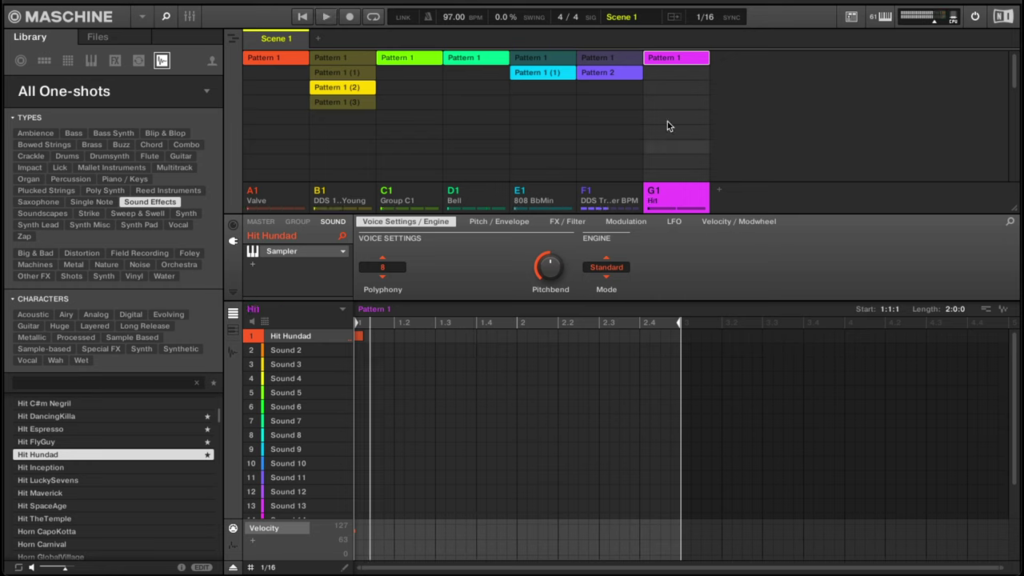
Double the length of Pattern 1 (2) in drum group B1 to 8 bars.
{"action": "left_click", "coordinate": [354, 197]}
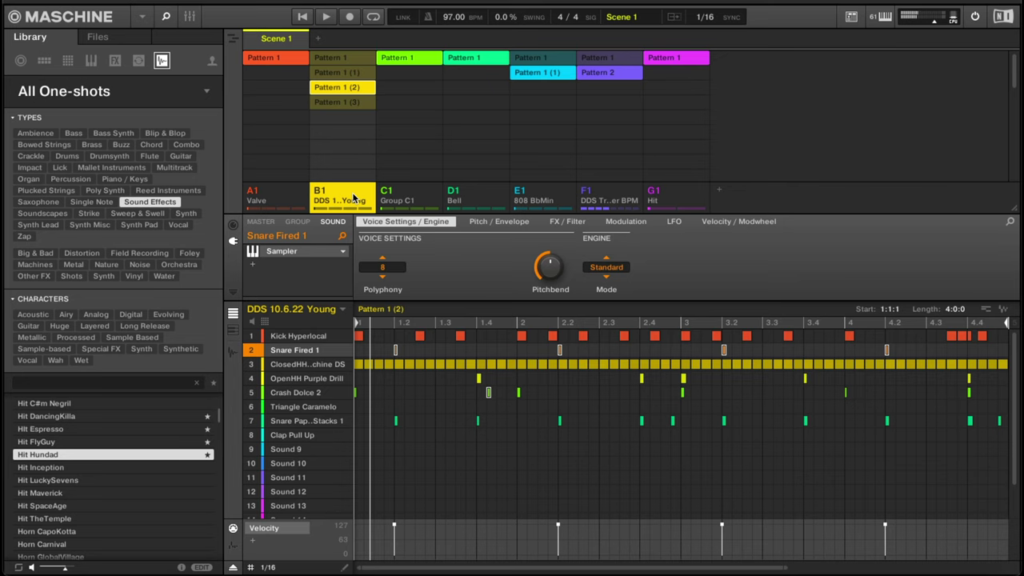
{"action": "key", "text": "ctrl+d"}
{"action": "key", "text": "Up"}
{"action": "key", "text": "Up"}
{"action": "key", "text": "Up"}
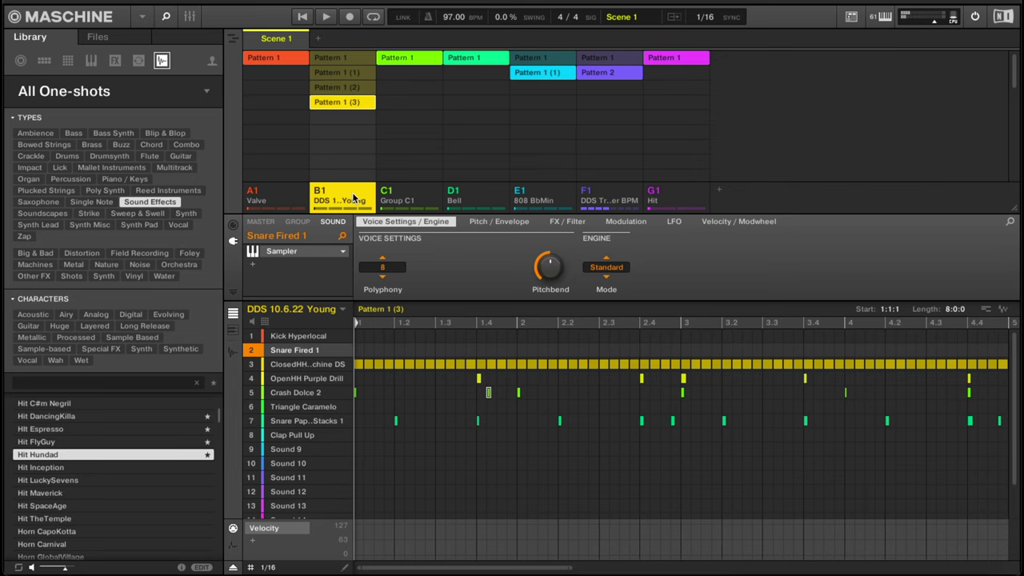
{"action": "key", "text": "Up"}
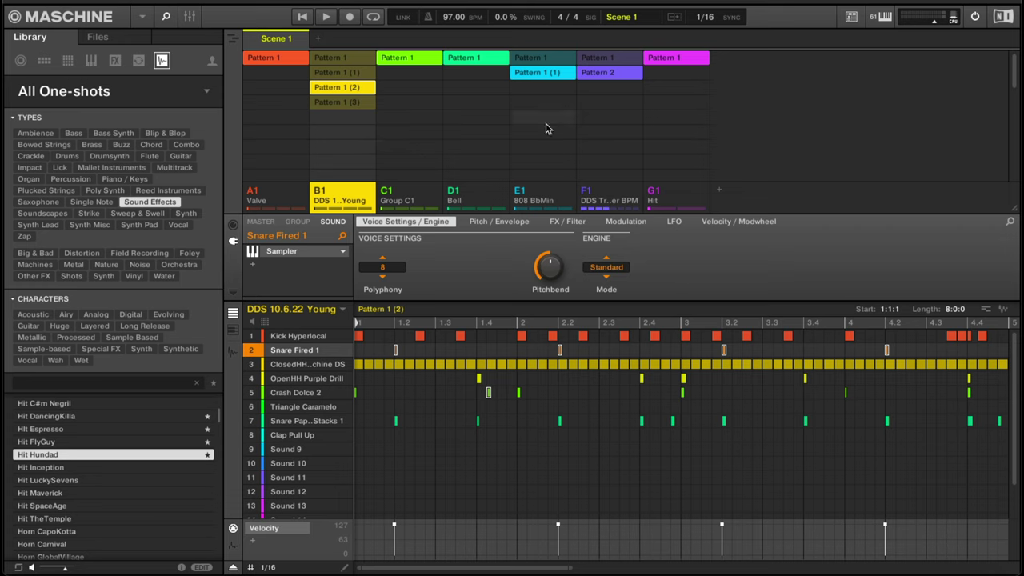
Reorder the groups so Hit sits directly before Bell and the drum group sits between Bell and 808 BbMin.
{"action": "left_click", "coordinate": [693, 200]}
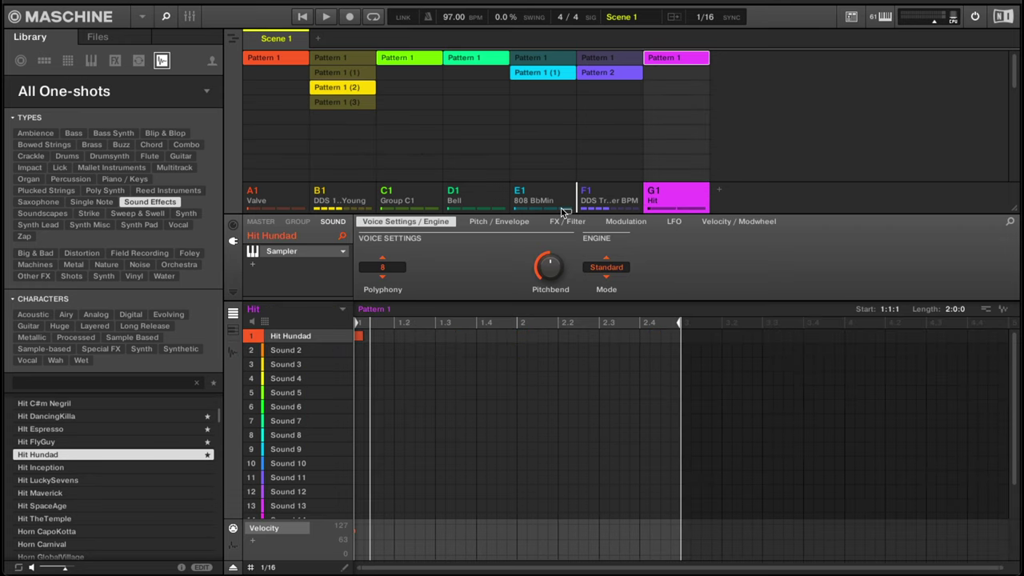
{"action": "left_click_drag", "start_coordinate": [562, 212], "coordinate": [569, 175]}
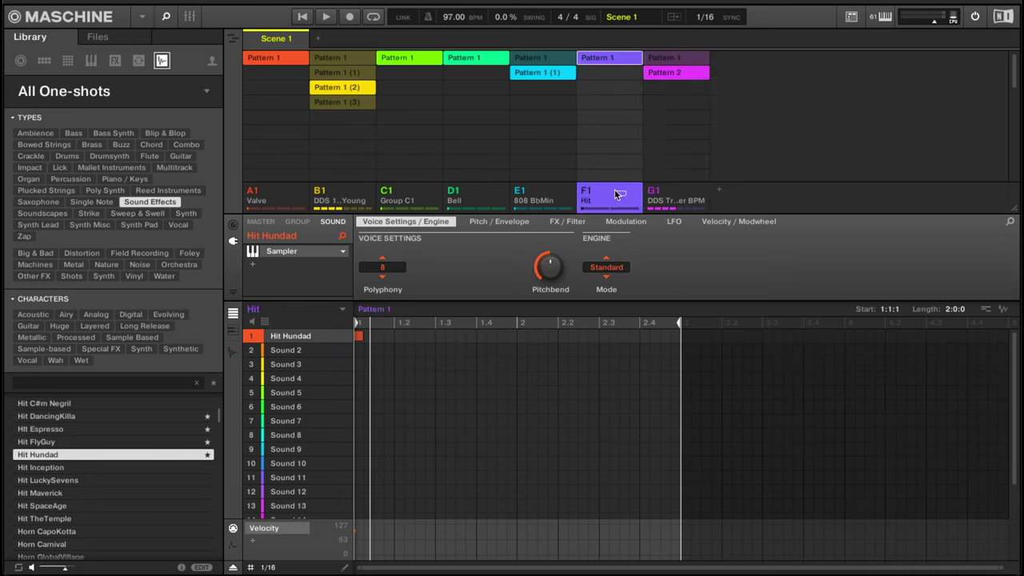
{"action": "left_click_drag", "start_coordinate": [491, 196], "coordinate": [454, 196]}
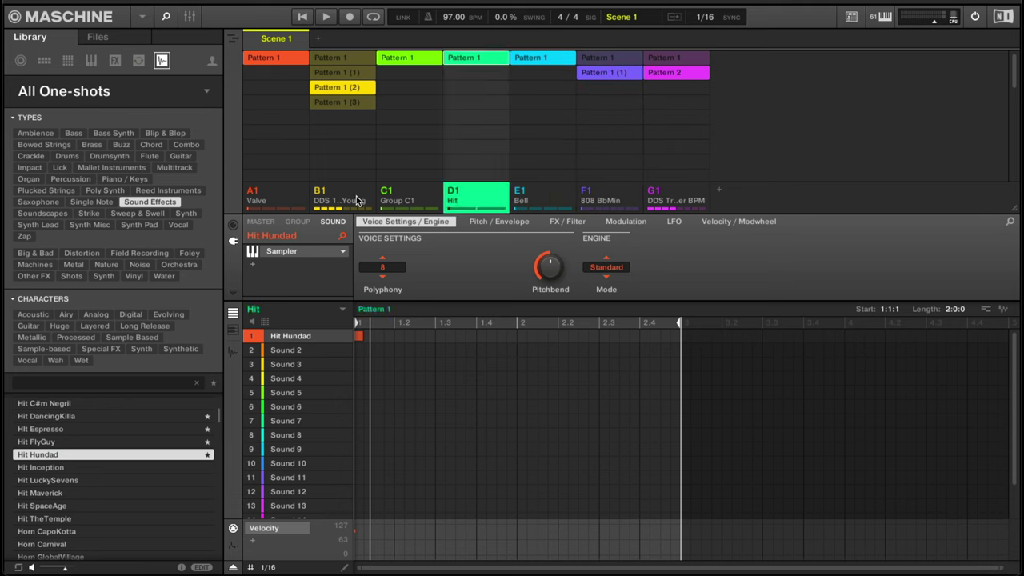
{"action": "left_click_drag", "start_coordinate": [358, 200], "coordinate": [569, 198]}
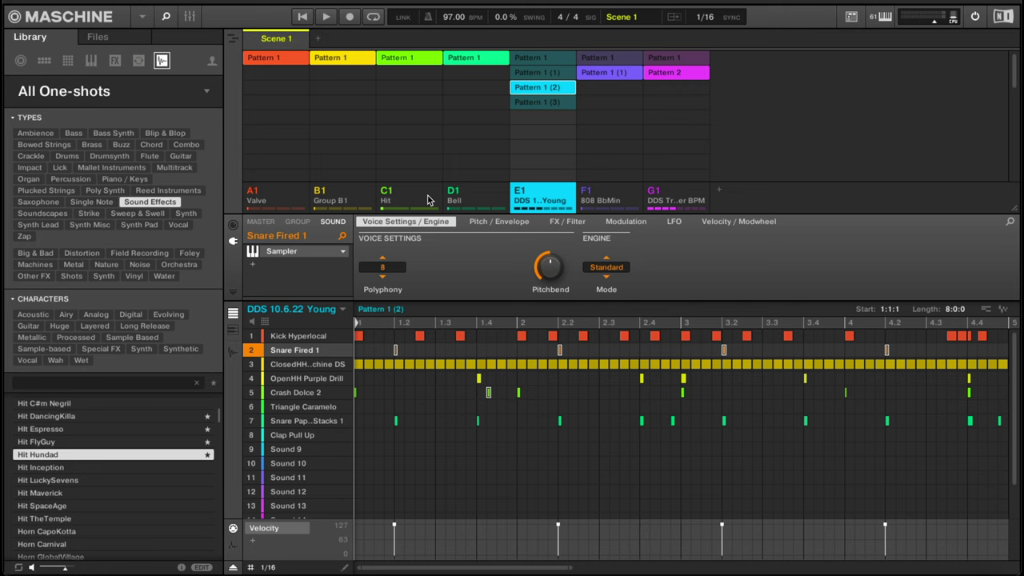
Clear the pattern assignments in Scene 1 and assign Pattern 1 of Valve, Hit and Group B1 during playback.
{"action": "left_click", "coordinate": [820, 72]}
{"action": "left_click", "coordinate": [281, 59]}
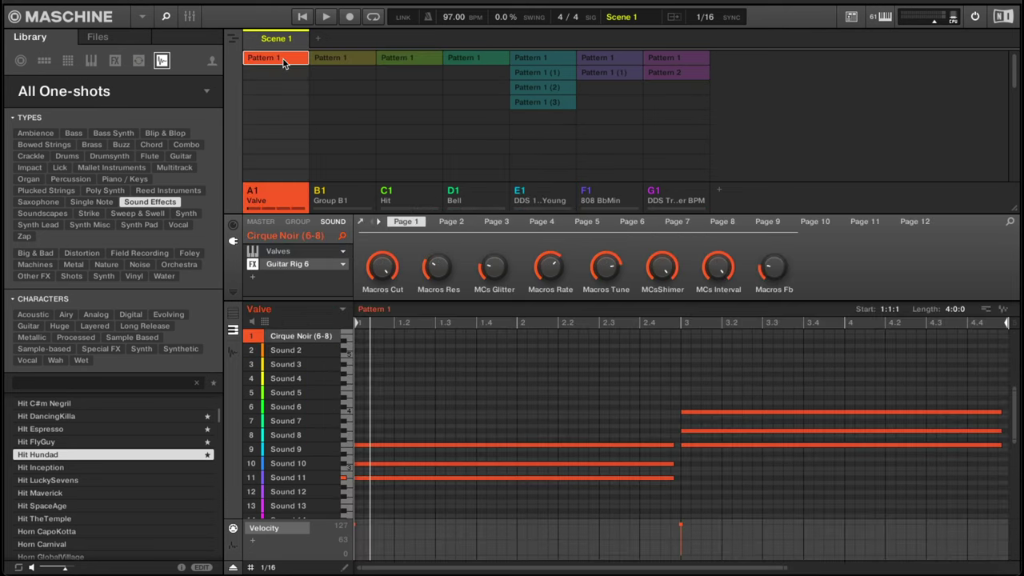
{"action": "key", "text": "space"}
{"action": "left_click", "coordinate": [428, 60]}
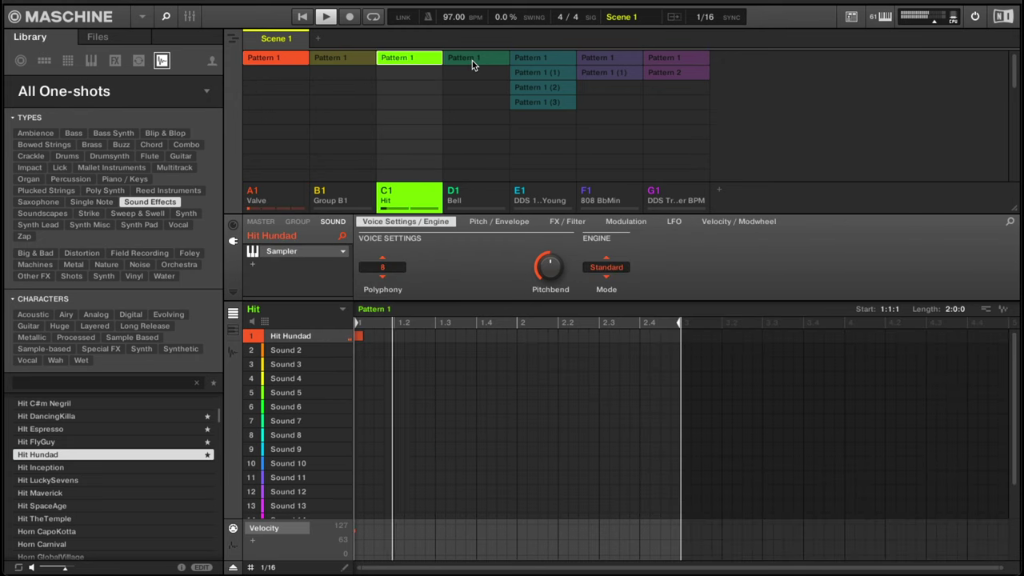
{"action": "left_click", "coordinate": [358, 62]}
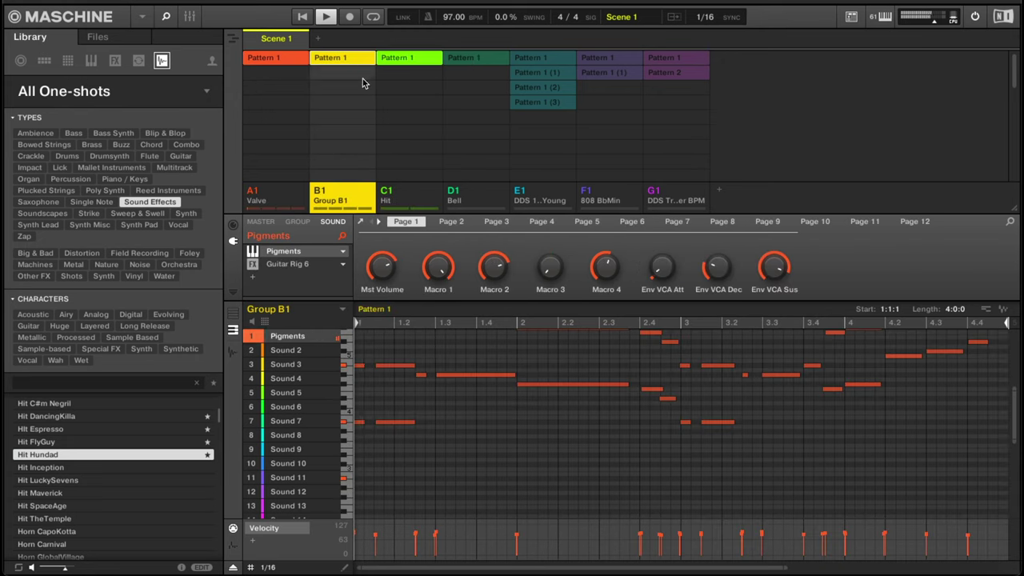
Rename the Pigments group B1 as Keys.
{"action": "double_click", "coordinate": [343, 201]}
{"action": "type", "text": "Keys"}
{"action": "key", "text": "Return"}
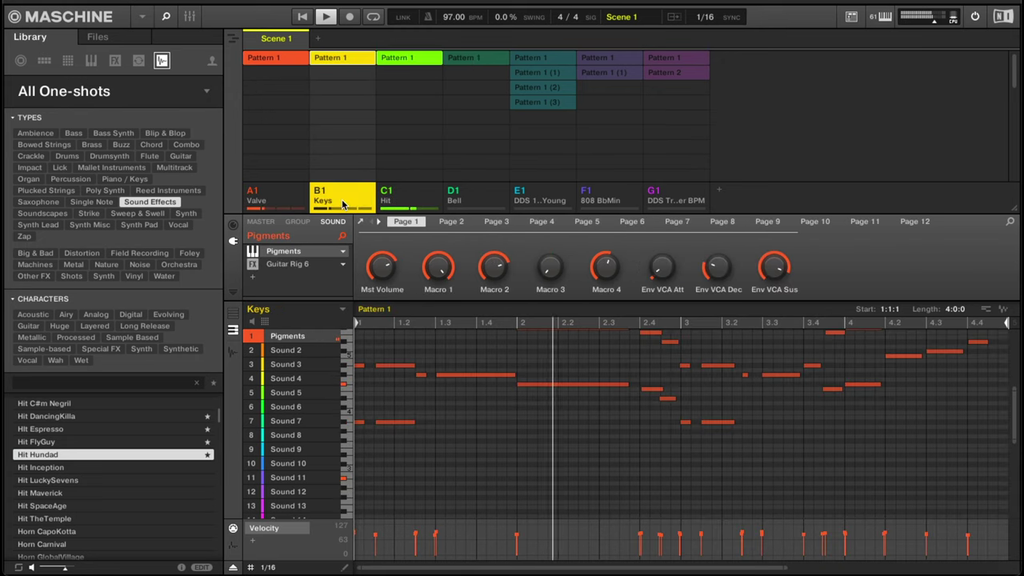
Add the transition group's Pattern 1 to Scene 1 and duplicate the scene with drum Pattern 1 but no transition or Keys pattern.
{"action": "left_click", "coordinate": [671, 58]}
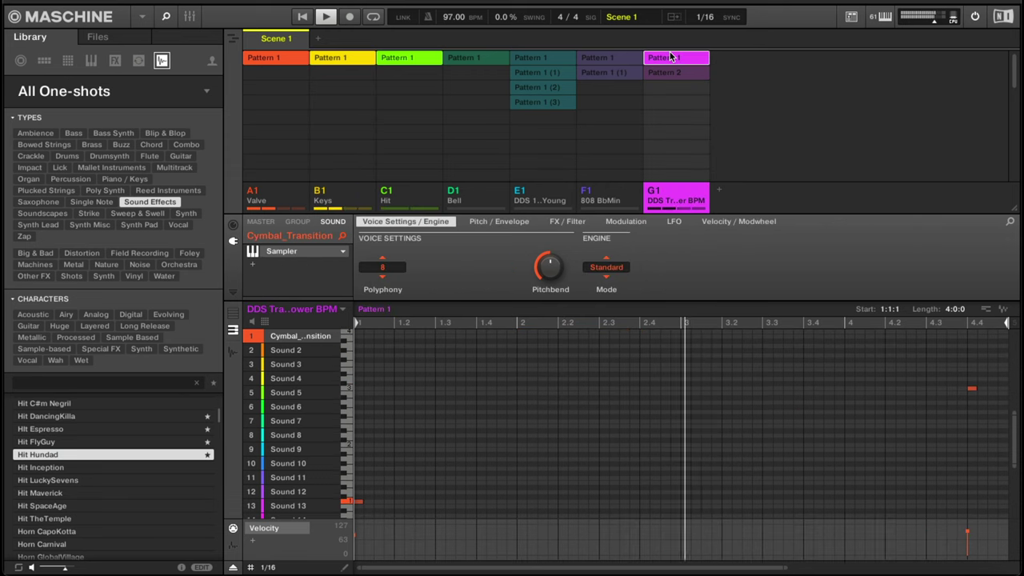
{"action": "left_click", "coordinate": [549, 60]}
{"action": "left_click", "coordinate": [653, 58]}
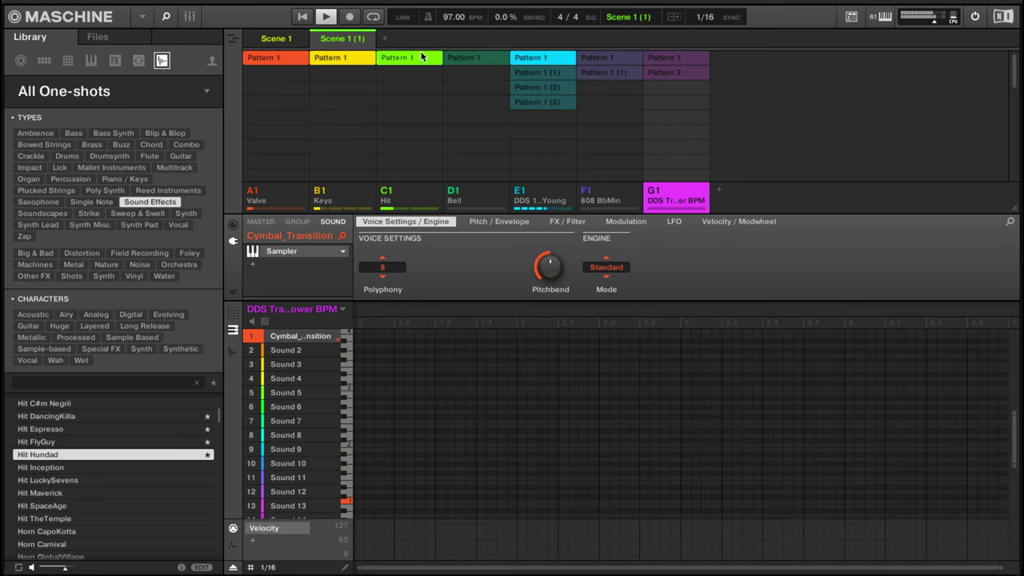
{"action": "left_click", "coordinate": [414, 55]}
{"action": "left_click", "coordinate": [365, 57]}
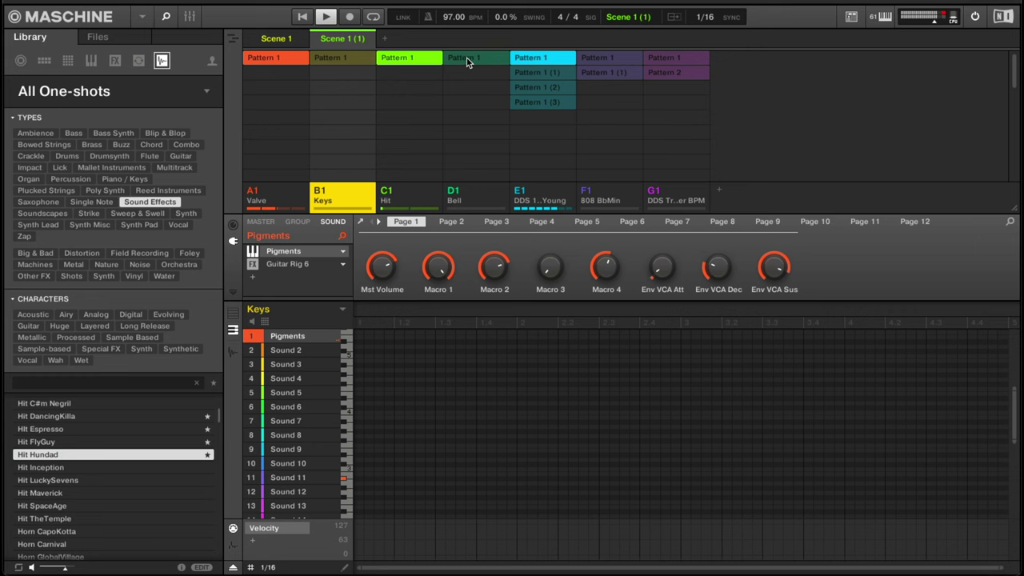
Duplicate Scene 1 (1) and assign drum Pattern 1 (1), 808 Pattern 1 (1), transition Pattern 2 and Bell Pattern 1 in the copy.
{"action": "key", "text": "ctrl+d"}
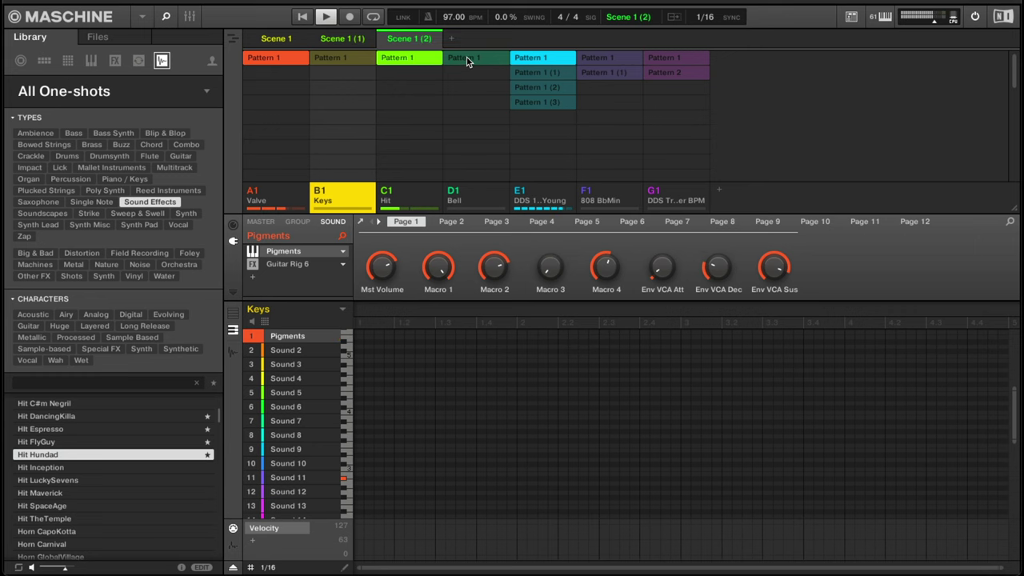
{"action": "left_click", "coordinate": [551, 73]}
{"action": "left_click", "coordinate": [609, 72]}
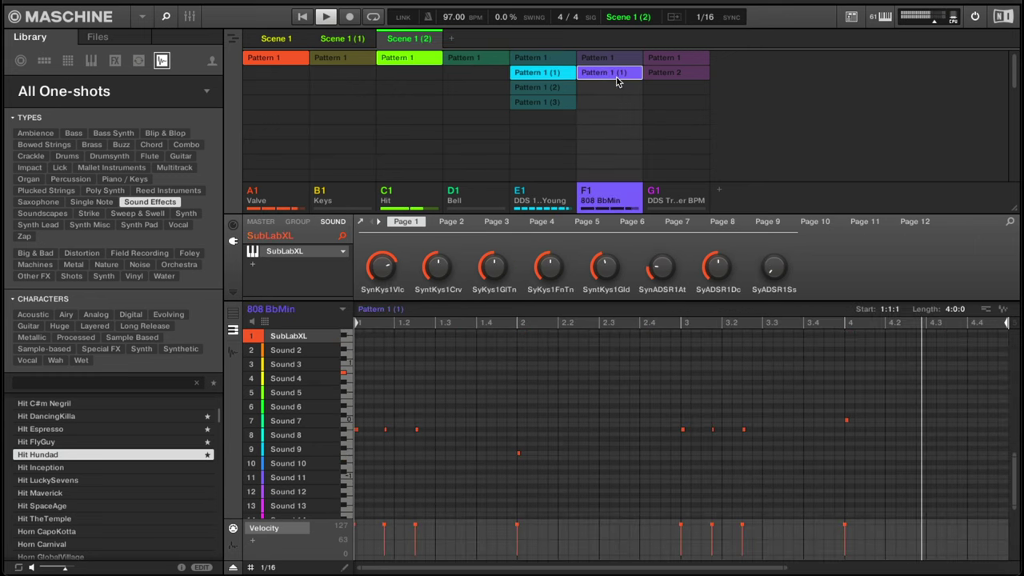
{"action": "left_click", "coordinate": [661, 73]}
{"action": "left_click", "coordinate": [491, 61]}
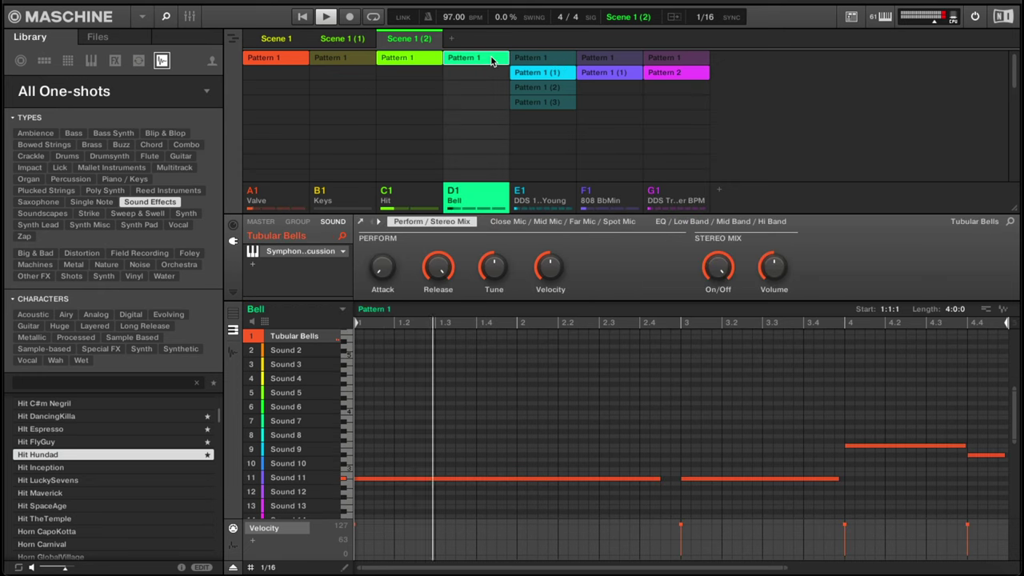
Duplicate Scene 1 (2) and assign drum Pattern 1 (2), Keys Pattern 1 and 808 Pattern 1 in the copy.
{"action": "key", "text": "ctrl+d"}
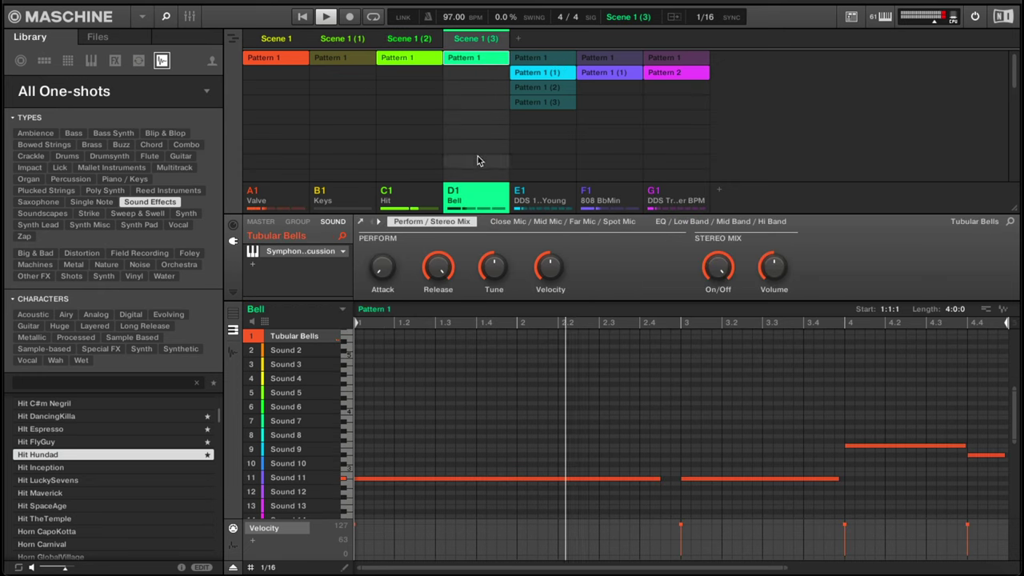
{"action": "left_click", "coordinate": [536, 88]}
{"action": "left_click", "coordinate": [330, 57]}
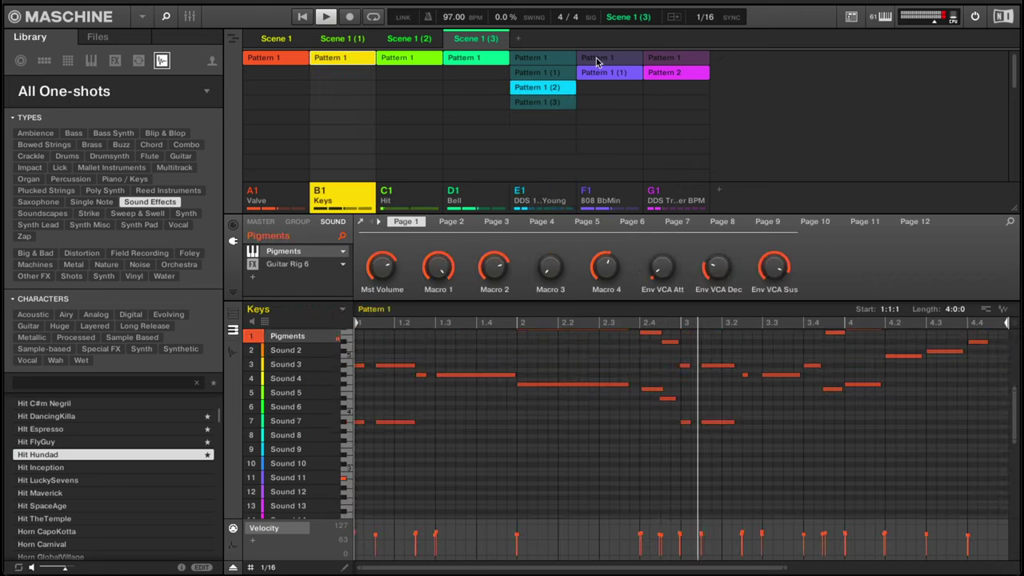
{"action": "left_click", "coordinate": [596, 59]}
Duplicate Scene 1 (3), switch the copy's drums to Pattern 1 (3) and remove its transition, 808, Bell and Keys patterns.
{"action": "key", "text": "ctrl+d"}
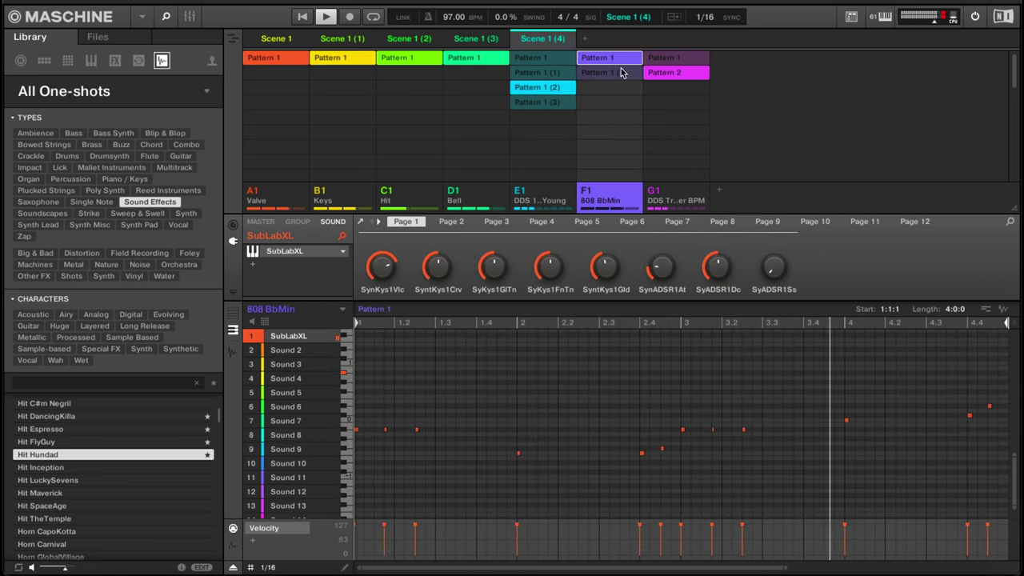
{"action": "left_click", "coordinate": [663, 73]}
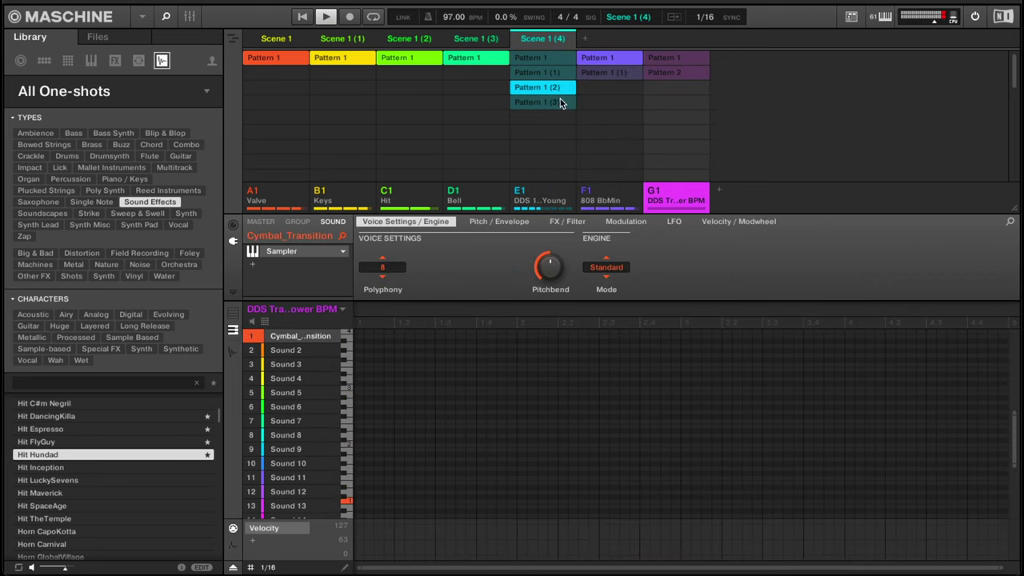
{"action": "left_click", "coordinate": [560, 103]}
{"action": "left_click", "coordinate": [605, 60]}
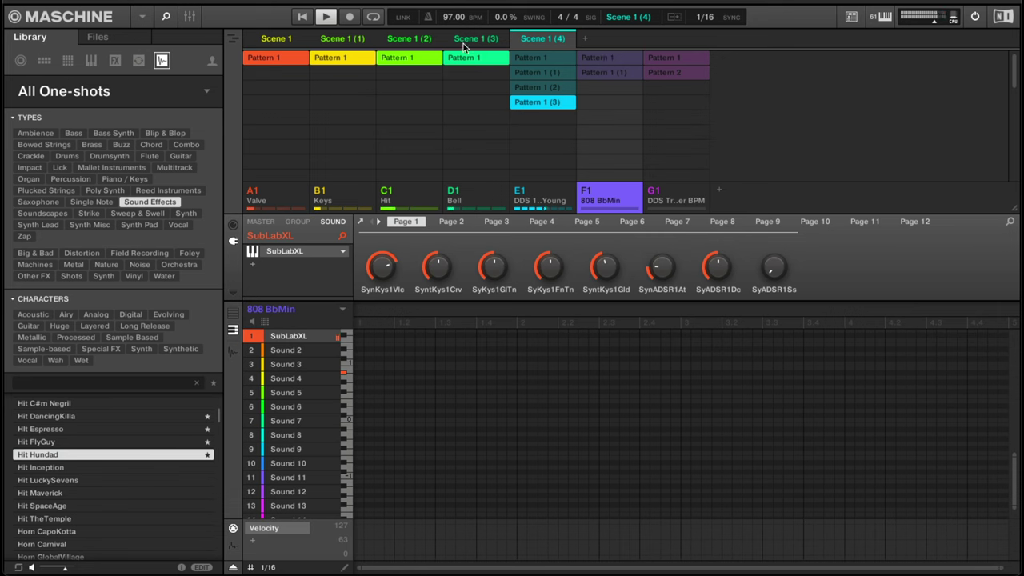
{"action": "left_click", "coordinate": [476, 61]}
{"action": "left_click", "coordinate": [352, 59]}
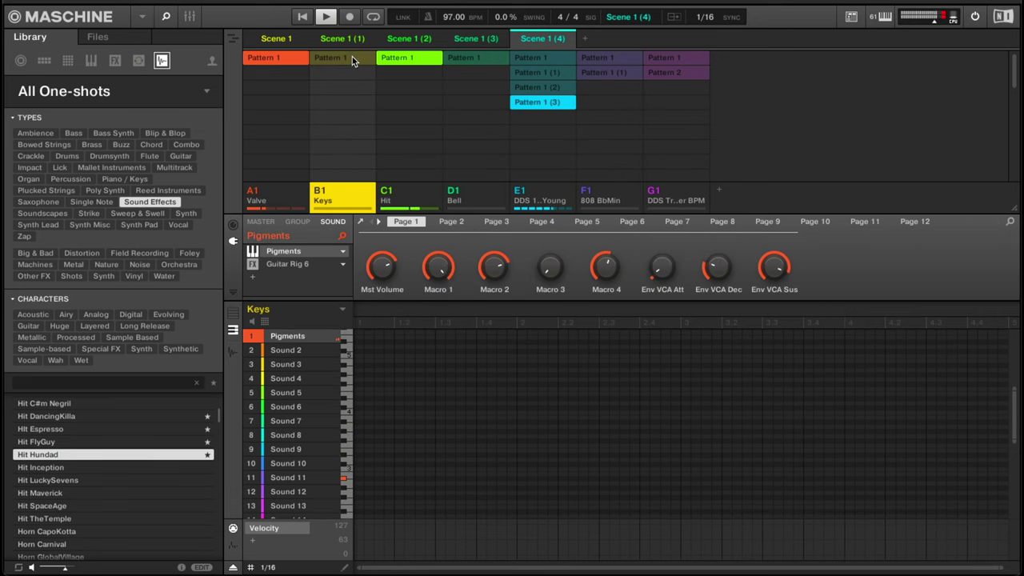
Duplicate Scene 1 (4) and assign Bell Pattern 1, 808 Pattern 1 (1) and transition Pattern 2 in the copy.
{"action": "key", "text": "super+d"}
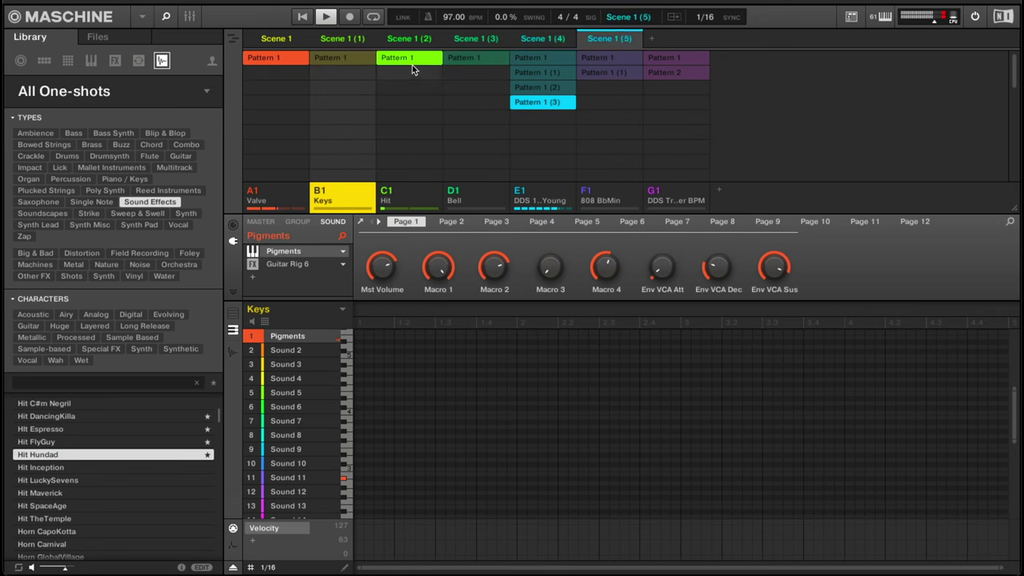
{"action": "left_click", "coordinate": [470, 58]}
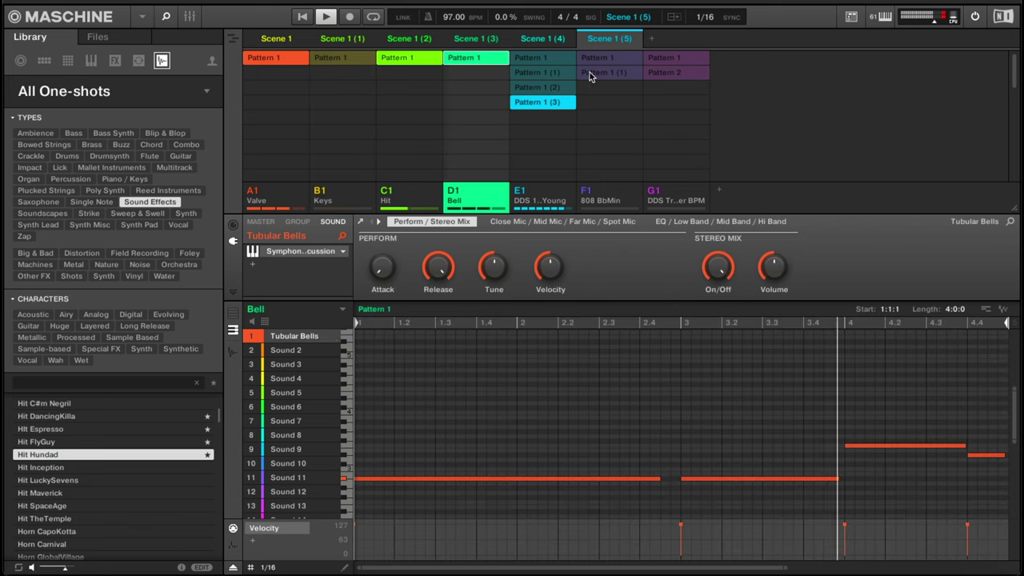
{"action": "left_click", "coordinate": [592, 72]}
{"action": "left_click", "coordinate": [655, 72]}
Duplicate Scene 1 (5), switch the copy's drums to Pattern 1 (2), remove its Bell pattern and stop playback.
{"action": "key", "text": "ctrl+d"}
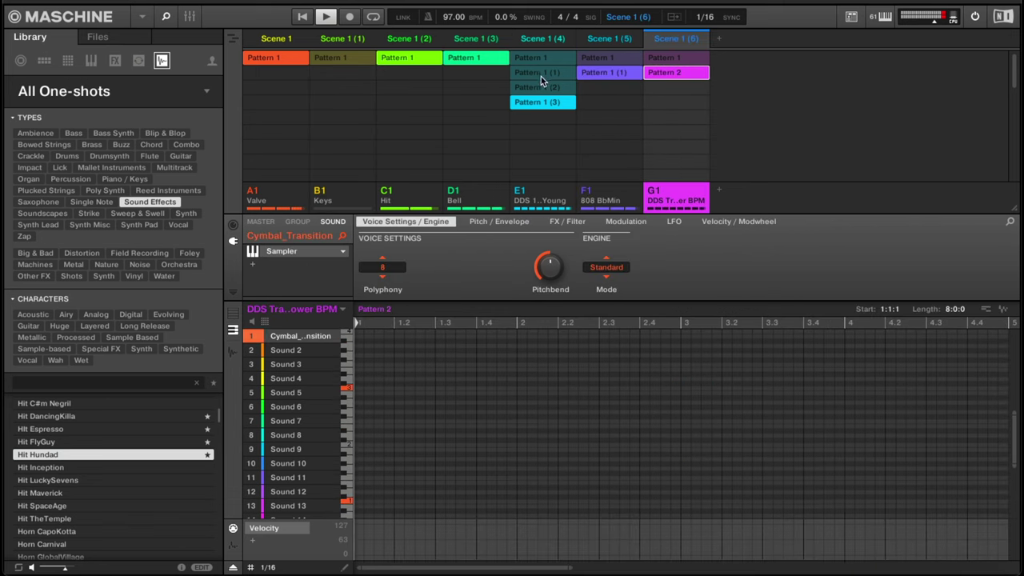
{"action": "left_click", "coordinate": [535, 87]}
{"action": "left_click", "coordinate": [410, 61]}
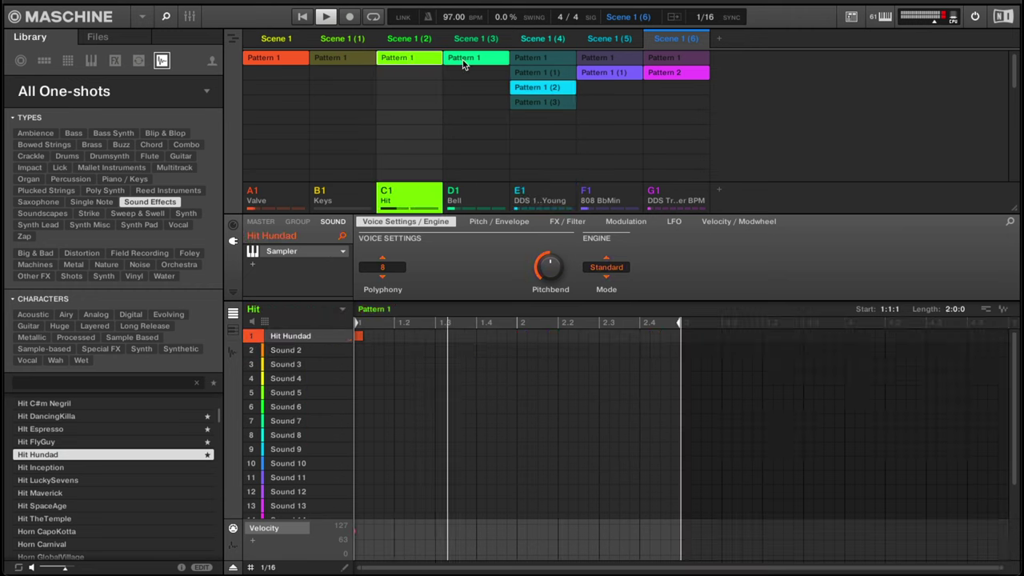
{"action": "left_click", "coordinate": [463, 58]}
{"action": "left_click", "coordinate": [463, 58]}
{"action": "key", "text": "space"}
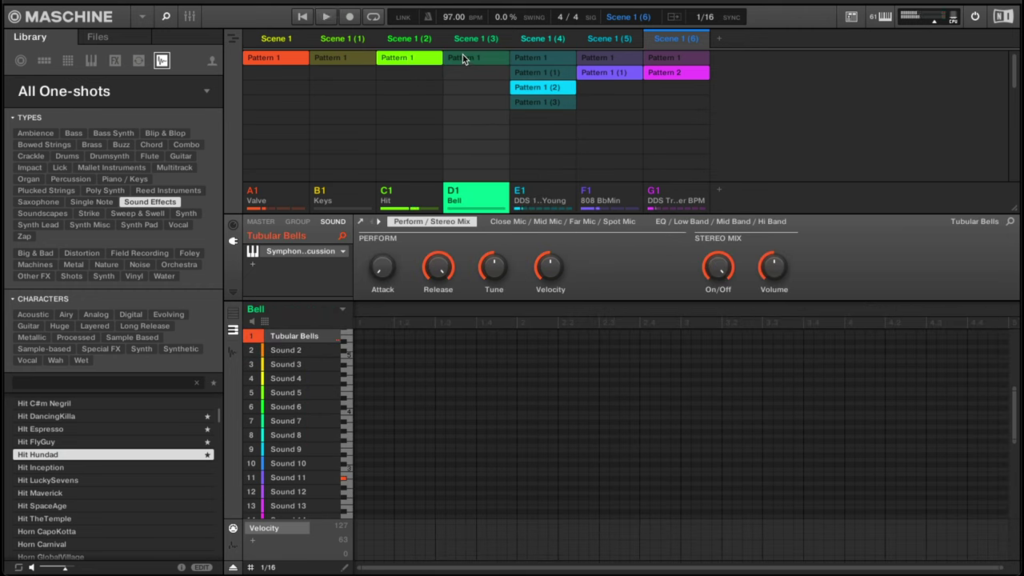
Switch to the song arrangement timeline, zoom it out to show all the scenes and play the arrangement.
{"action": "key", "text": "ctrl+i"}
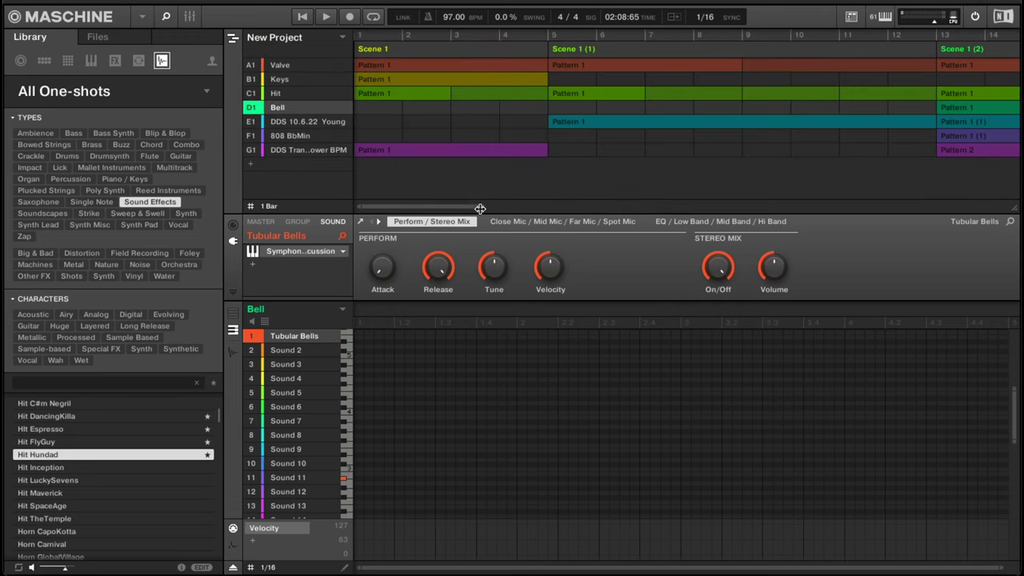
{"action": "left_click_drag", "start_coordinate": [480, 208], "coordinate": [696, 208]}
{"action": "key", "text": "space"}
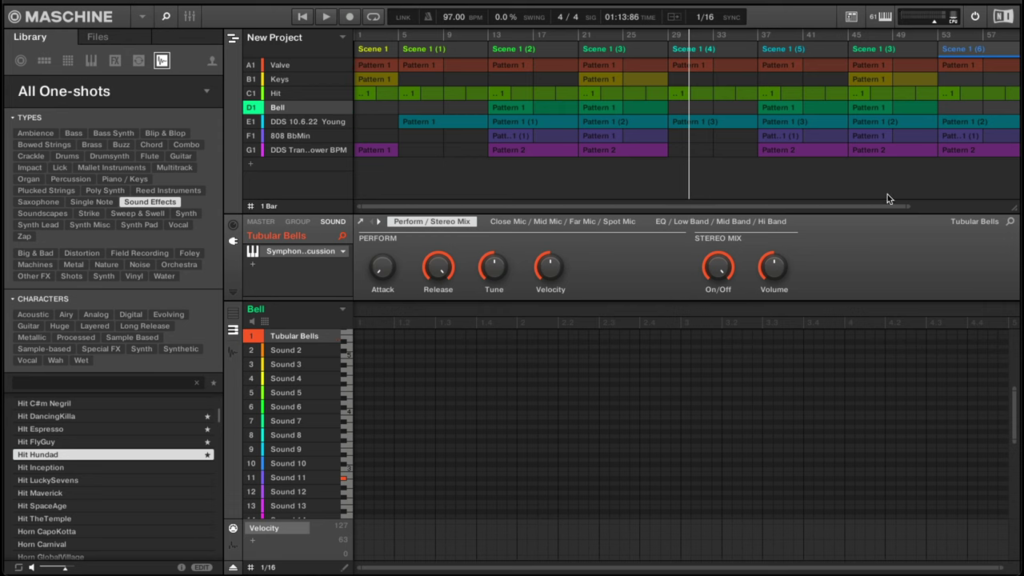
{"action": "left_click_drag", "start_coordinate": [906, 204], "coordinate": [910, 208]}
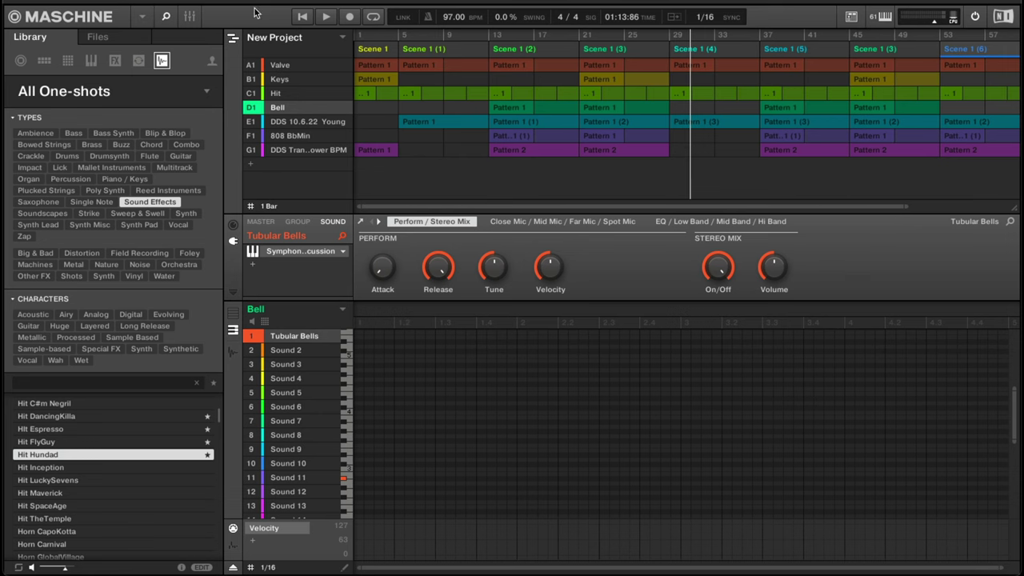
Show the Valves instrument of the Valve group in its own window and shift that window slightly.
{"action": "left_click", "coordinate": [292, 67]}
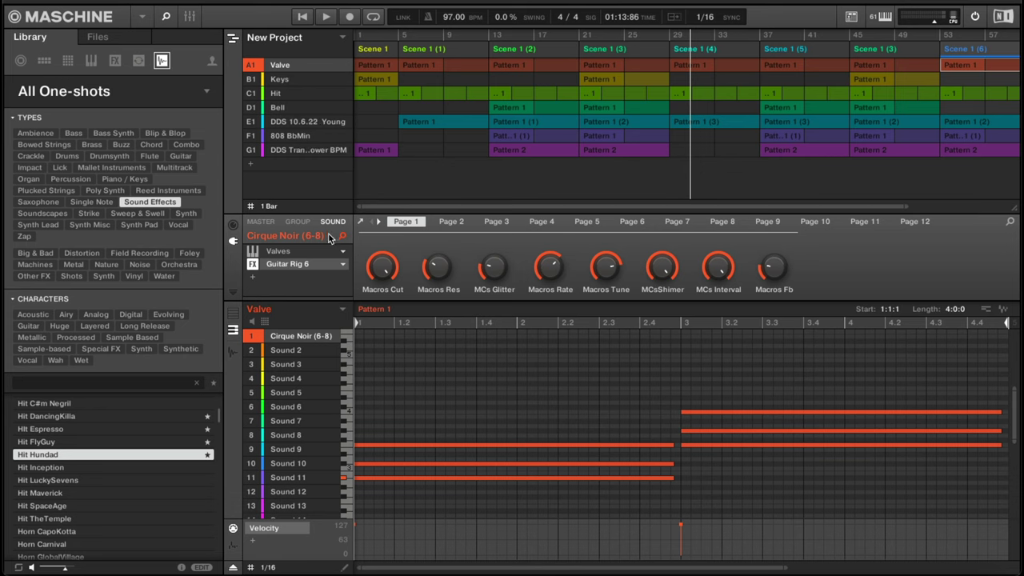
{"action": "double_click", "coordinate": [298, 254]}
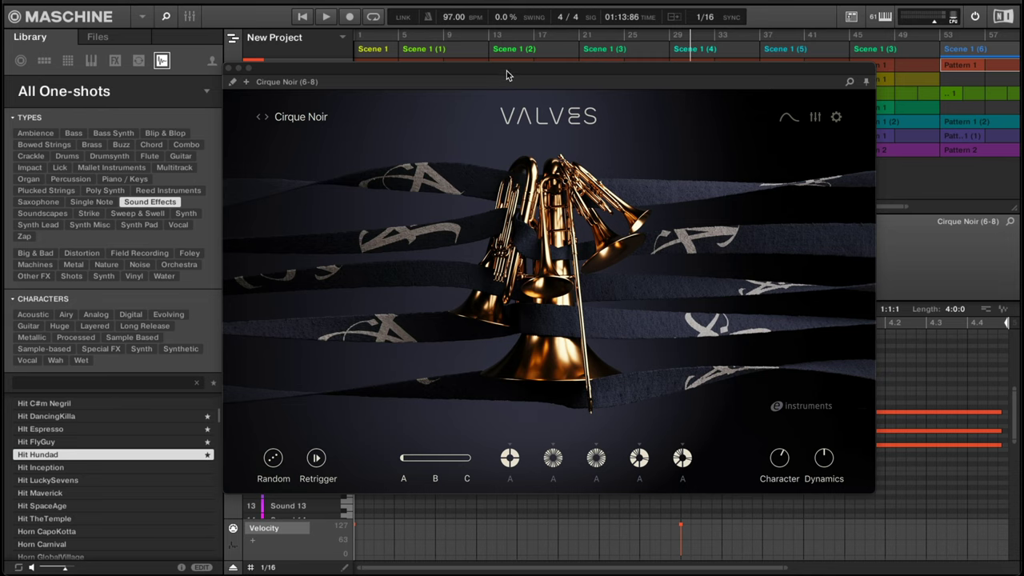
{"action": "left_click_drag", "start_coordinate": [507, 71], "coordinate": [523, 94]}
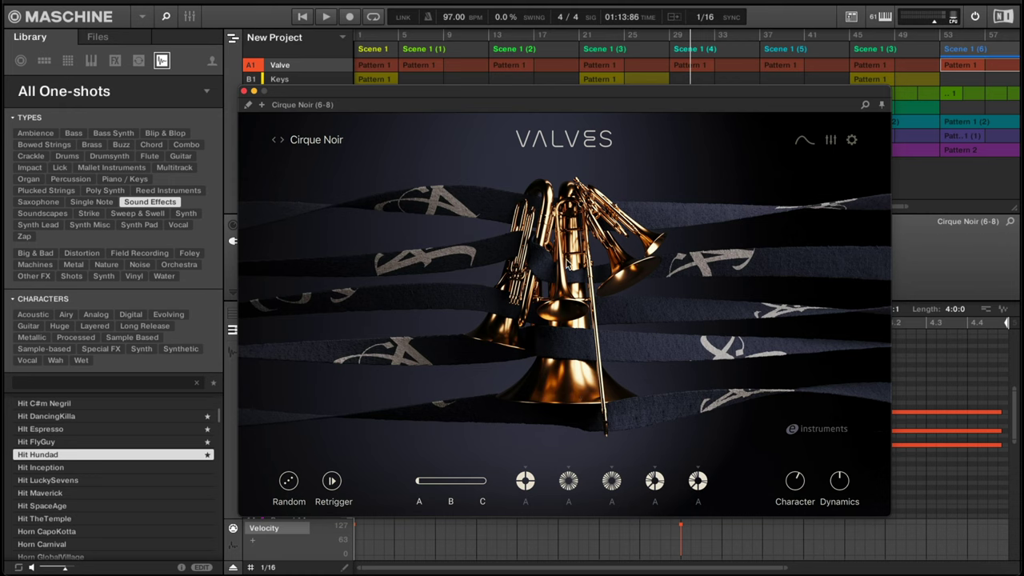
{"action": "left_click", "coordinate": [738, 2]}
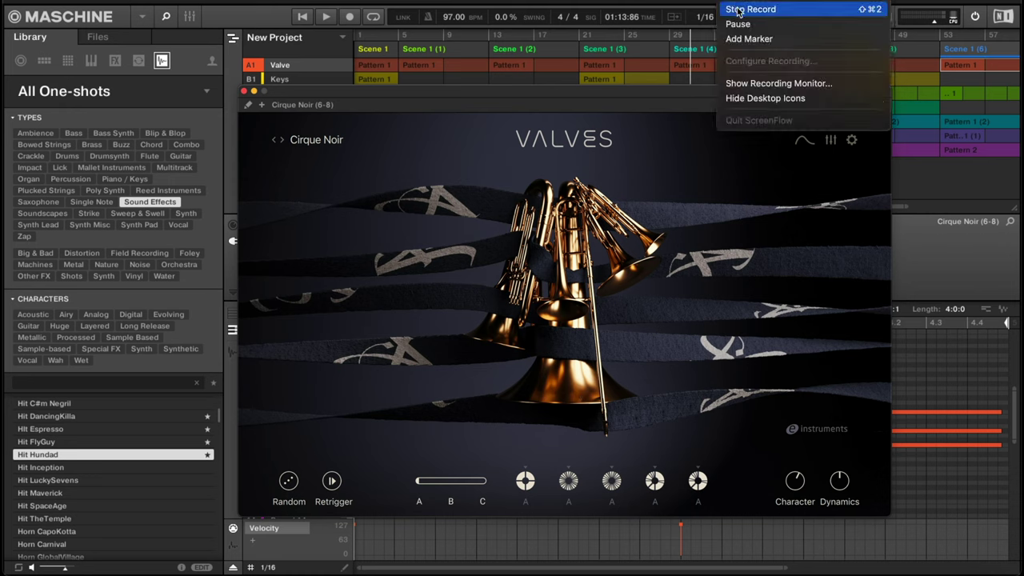
{"action": "left_click", "coordinate": [743, 8]}
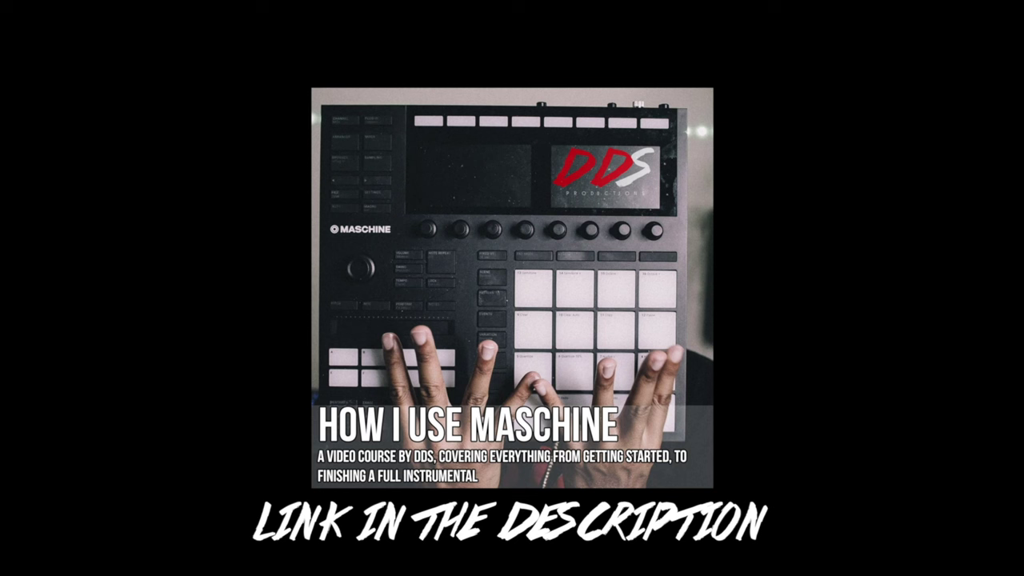